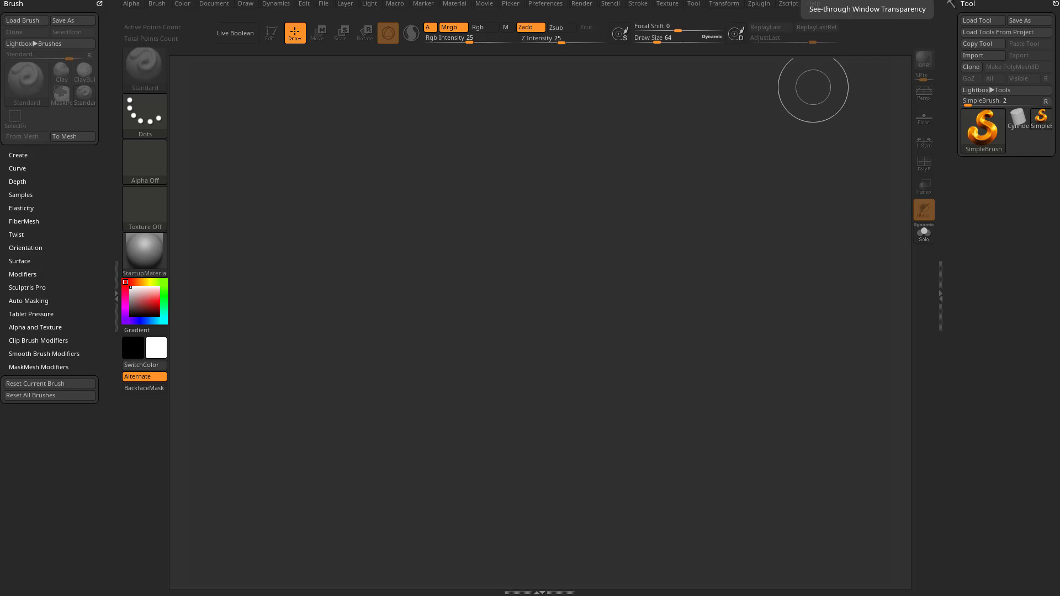
- Place a Plane3D on the canvas in Edit mode with its polyframe shown, and convert it to a PolyMesh3D
left_click(979, 133)
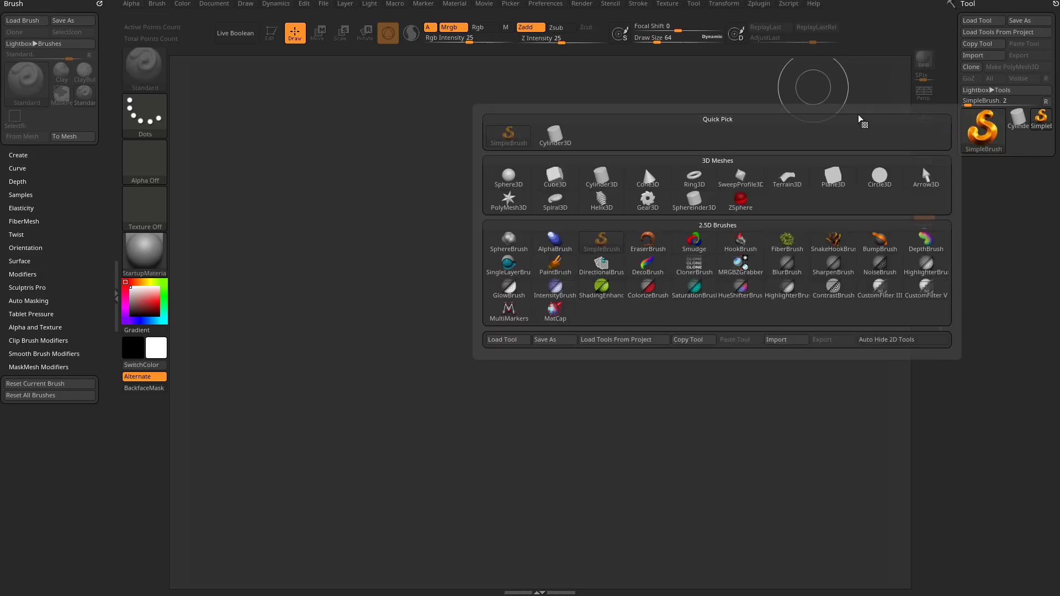
left_click(828, 188)
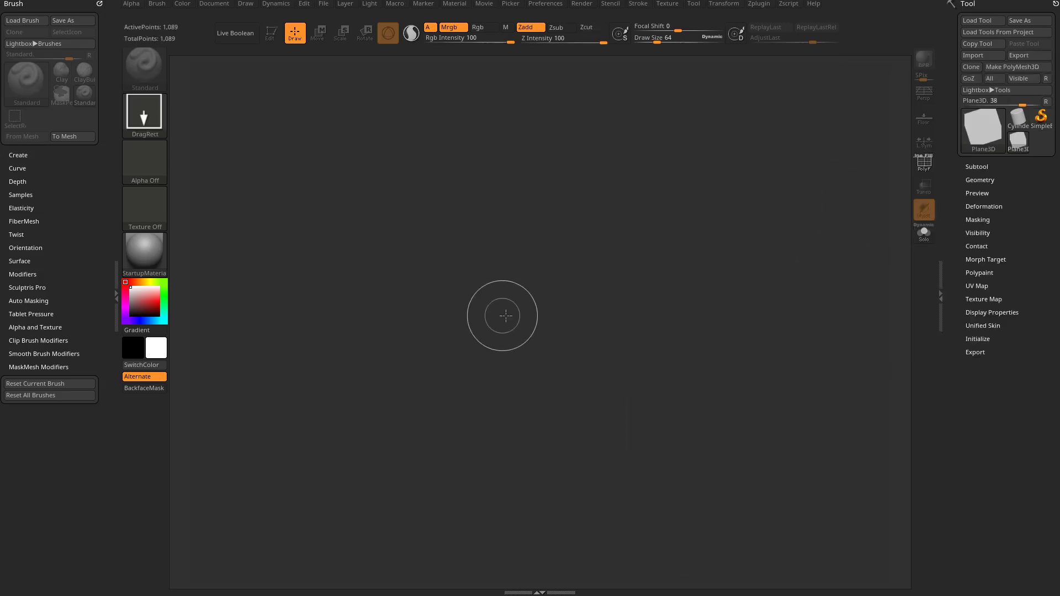
left_click_drag(501, 312, 483, 316)
left_click(269, 33)
left_click(924, 164)
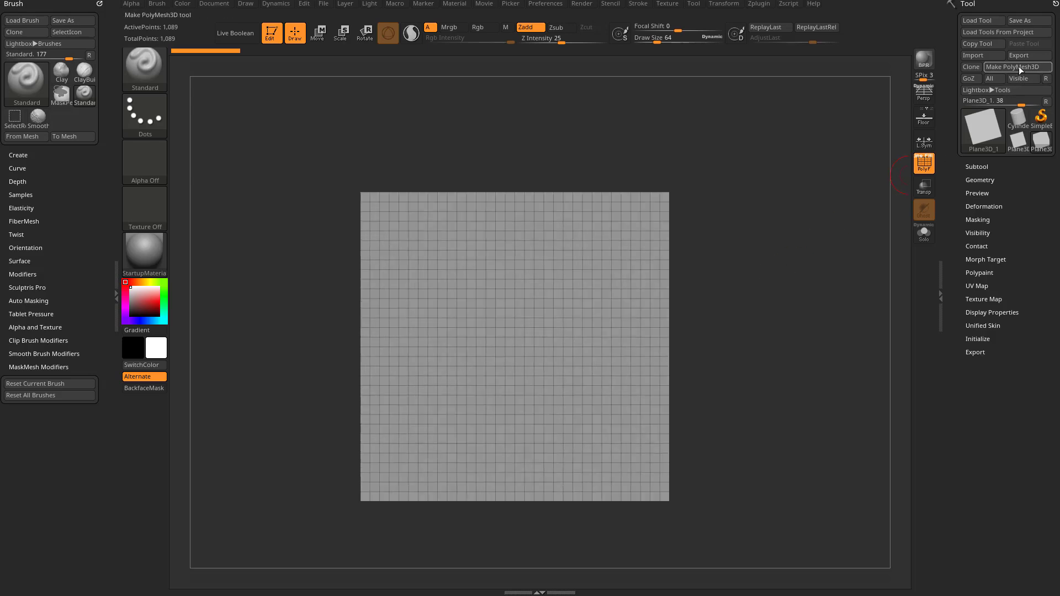
left_click(1012, 66)
left_click_drag(789, 213, 813, 220, "alt")
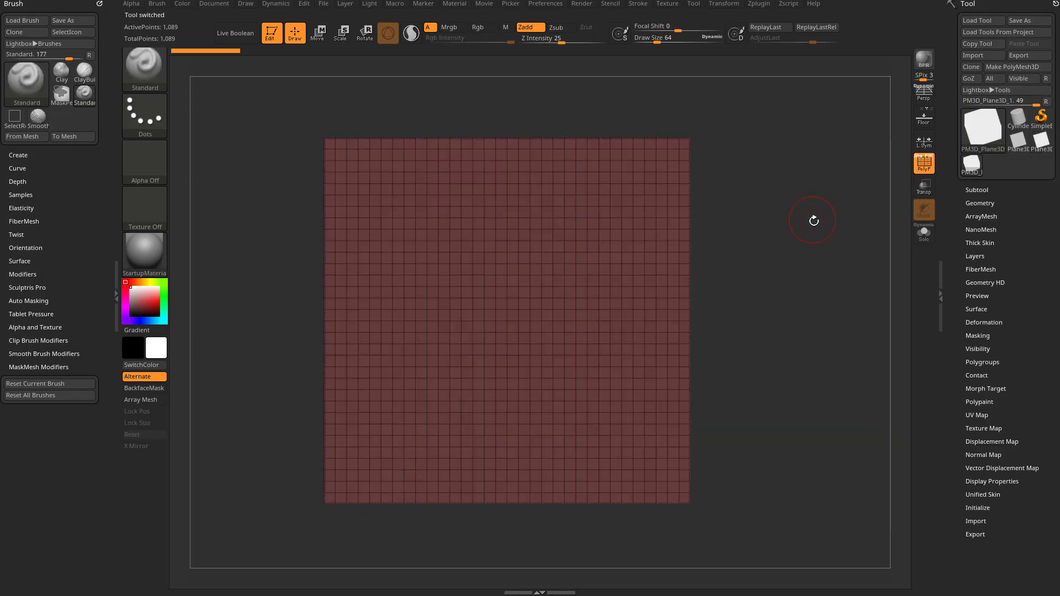
- Divide the plane's geometry four times to reach subdivision level 5, and hide its polyframe
left_click(977, 203)
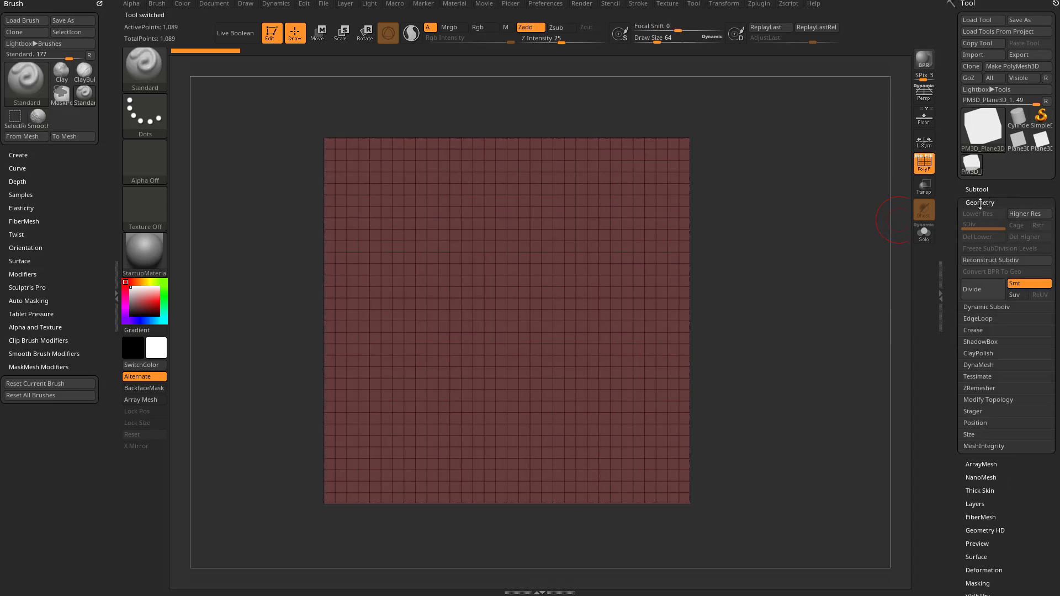
left_click(977, 293)
left_click(979, 292)
left_click(982, 291)
left_click(982, 291)
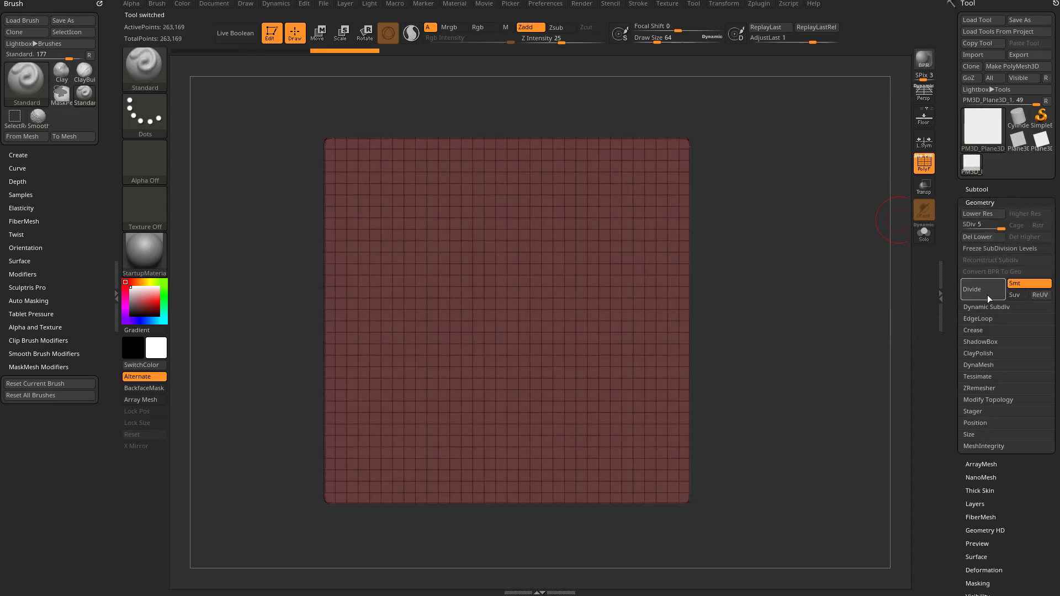
mouse_move(801, 223)
left_mouse_down("alt")
mouse_move(829, 217)
mouse_move(822, 222)
left_mouse_up("alt")
left_click(925, 166)
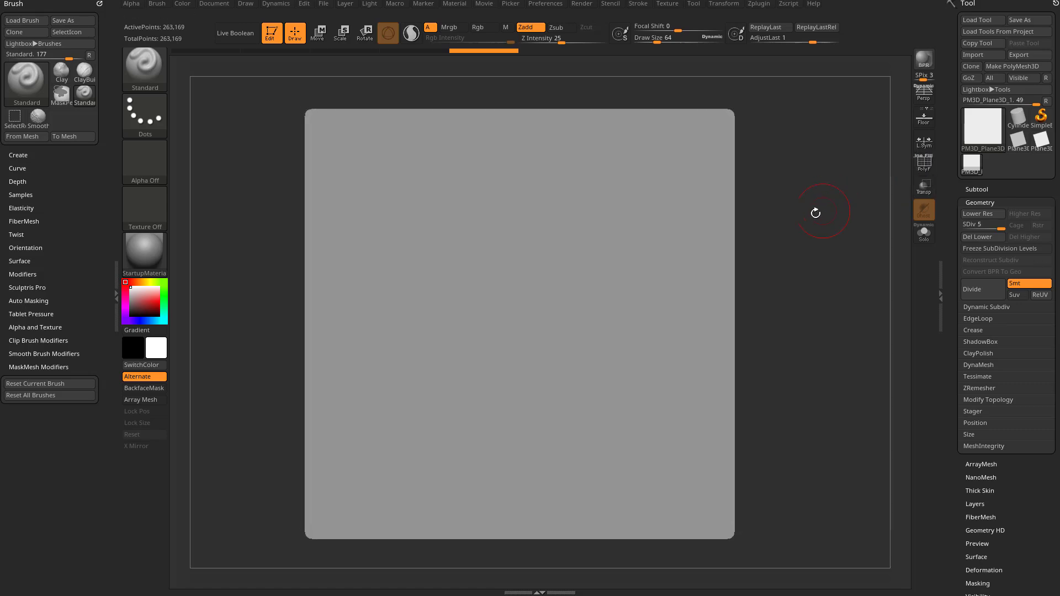
- Set the draw size to about 46 and try Standard brush strokes on the plane, undoing each one
key("s")
left_click_drag(338, 190, 335, 192)
mouse_move(544, 178)
left_mouse_down()
mouse_move(506, 166)
mouse_move(519, 331)
mouse_move(608, 215)
mouse_move(676, 170)
left_mouse_up()
key("ctrl+z")
mouse_move(554, 158)
left_mouse_down()
mouse_move(517, 328)
mouse_move(604, 350)
left_mouse_up()
key("ctrl+z")
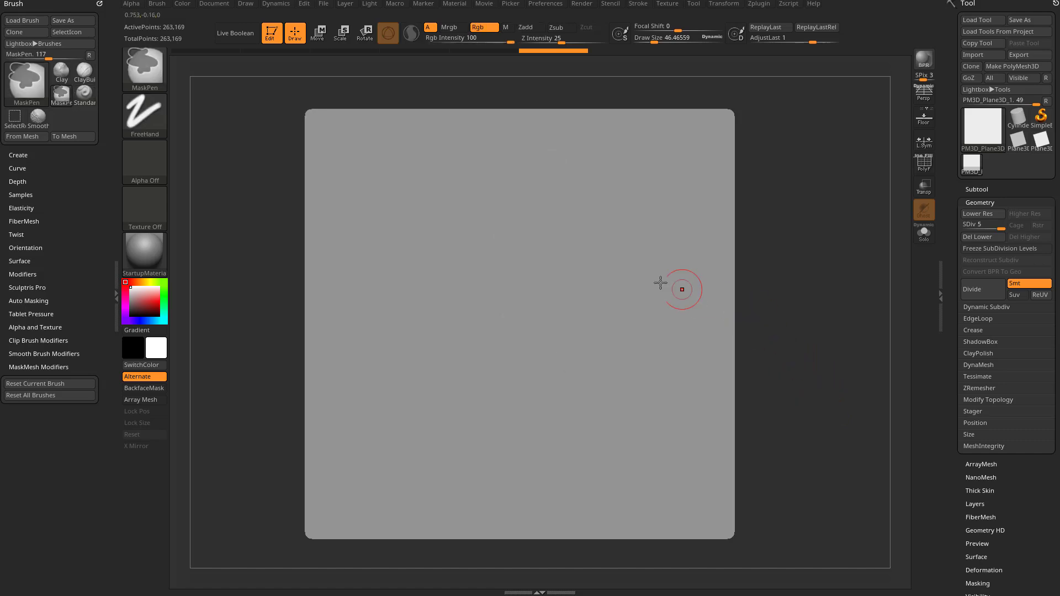
key("ctrl+z")
- Open the brush's Alpha and Texture settings and assign the star-shaped Alpha 10 as the current alpha
left_click(42, 327)
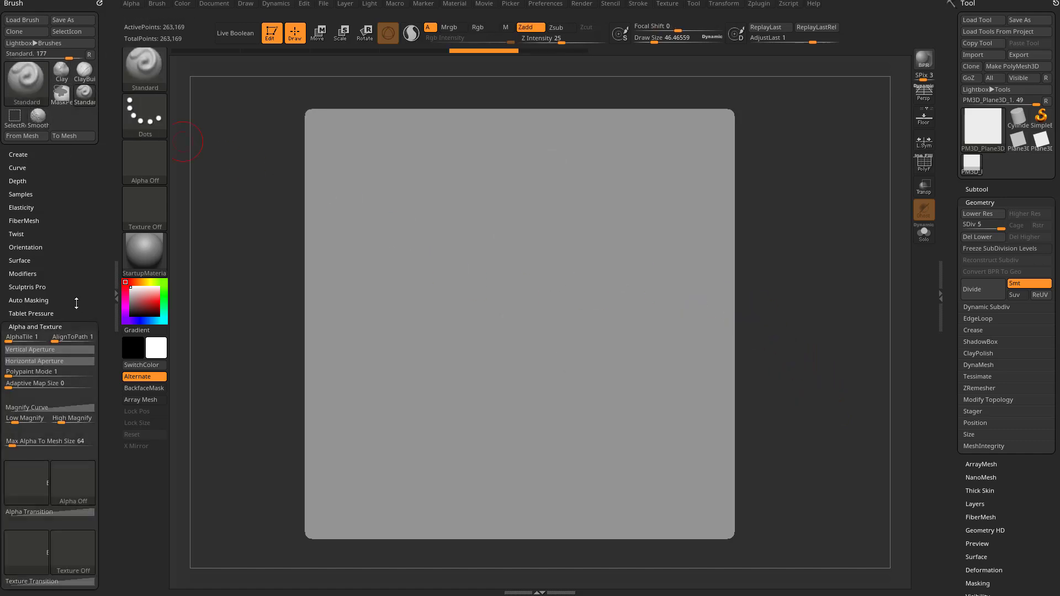
scroll(64, 231, "down", 2)
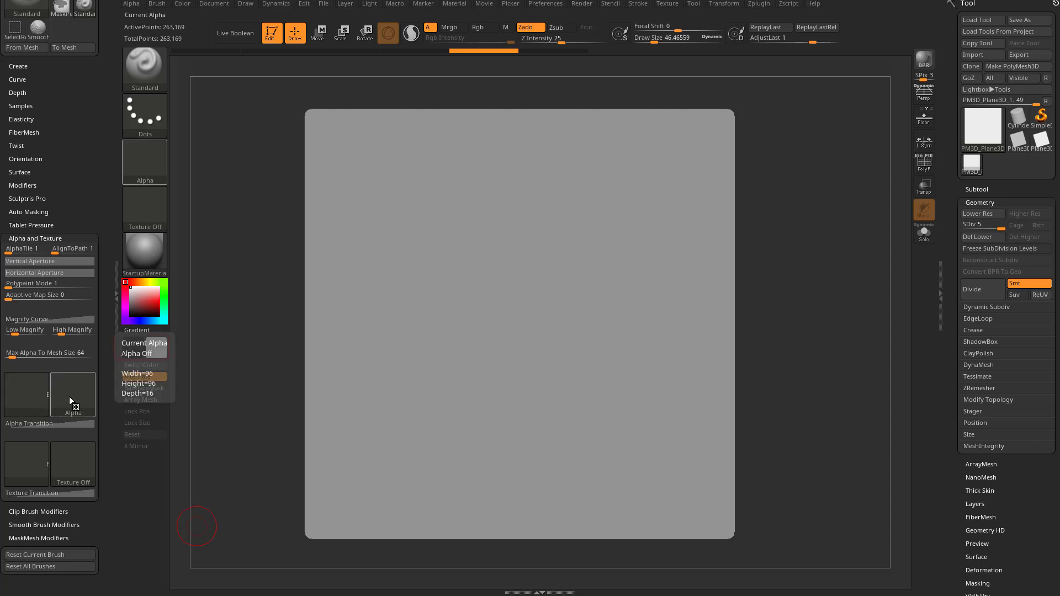
left_click(146, 163)
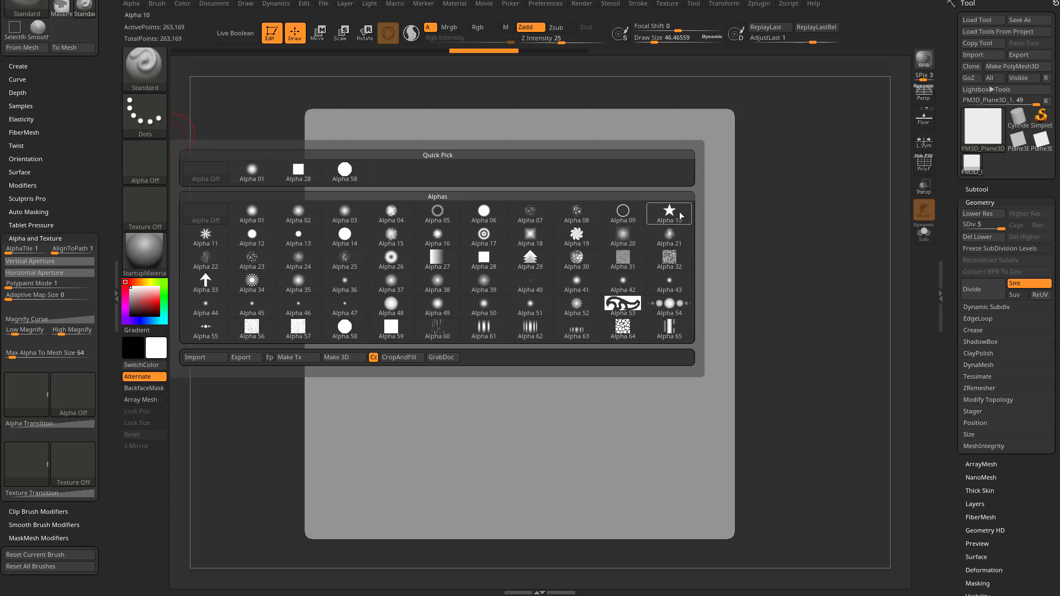
left_click(681, 216)
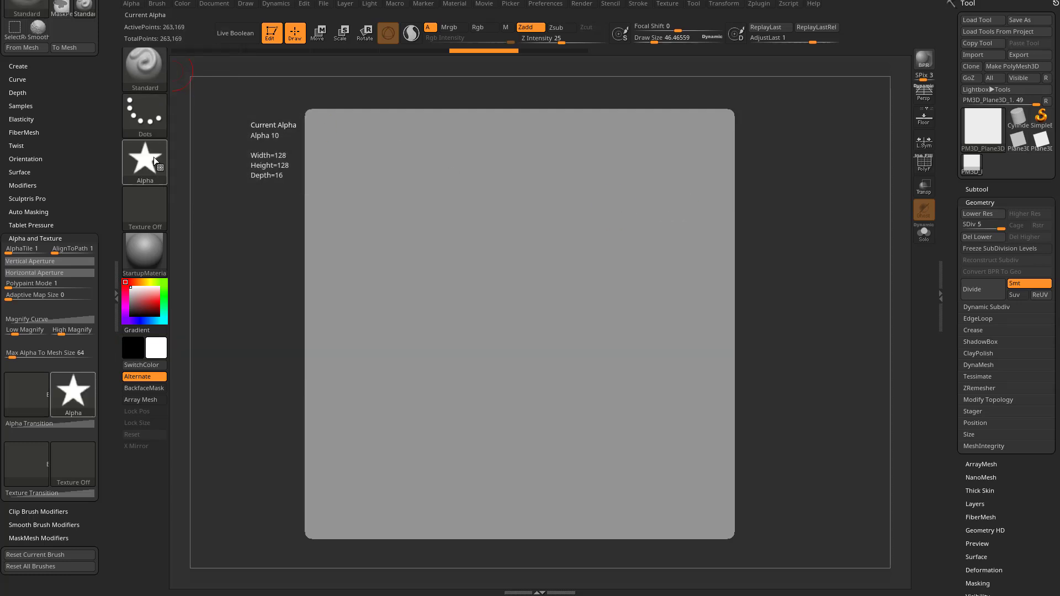
left_click(153, 156)
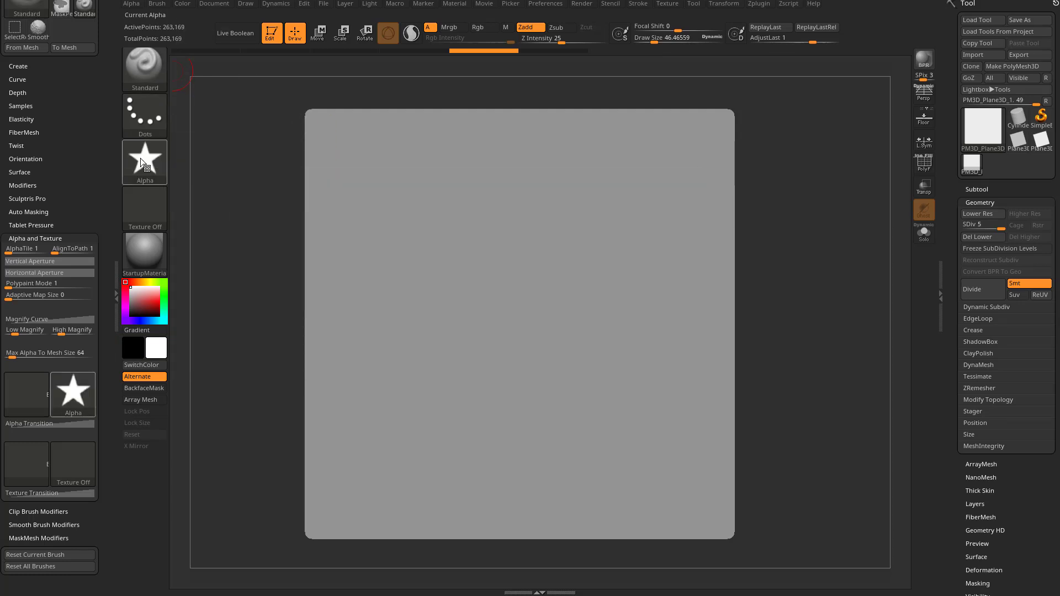
mouse_move(87, 393)
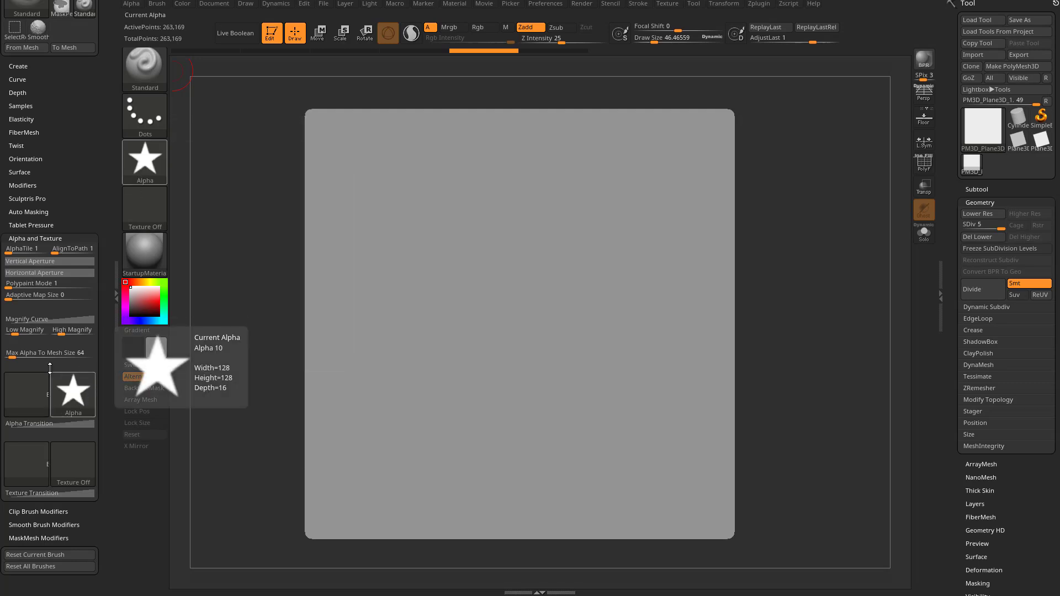
- Browse the LightBox alpha library and assign Alpha 60 as the brush's base alpha
left_click(24, 396)
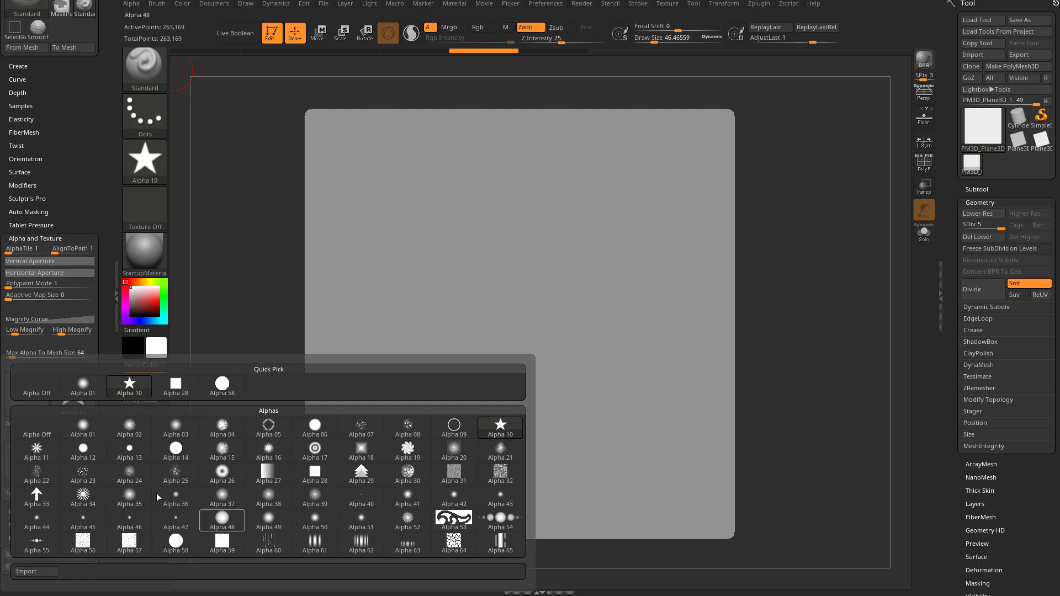
left_click(36, 573)
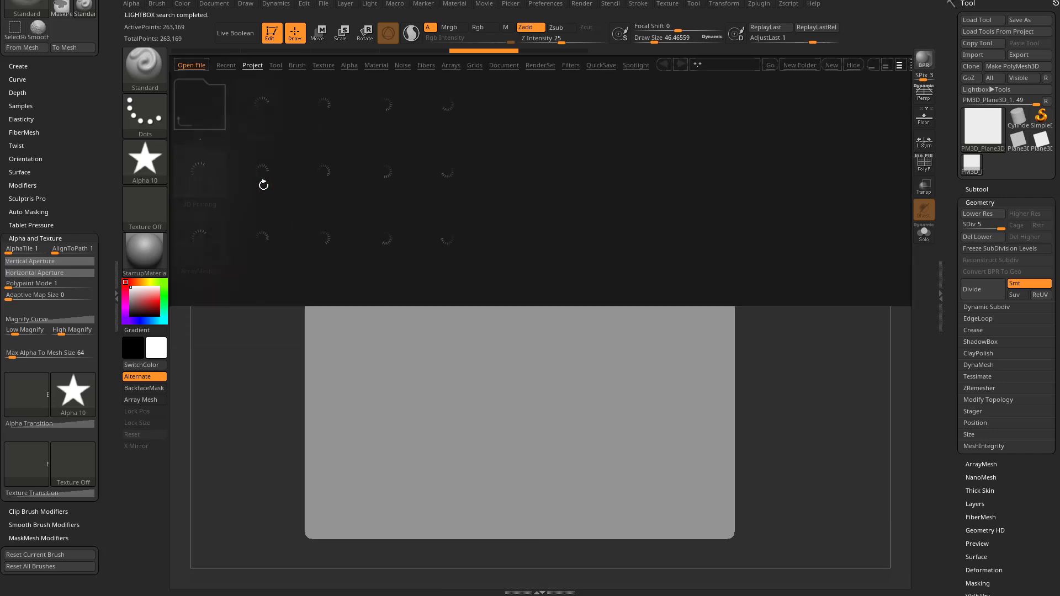
left_click(348, 65)
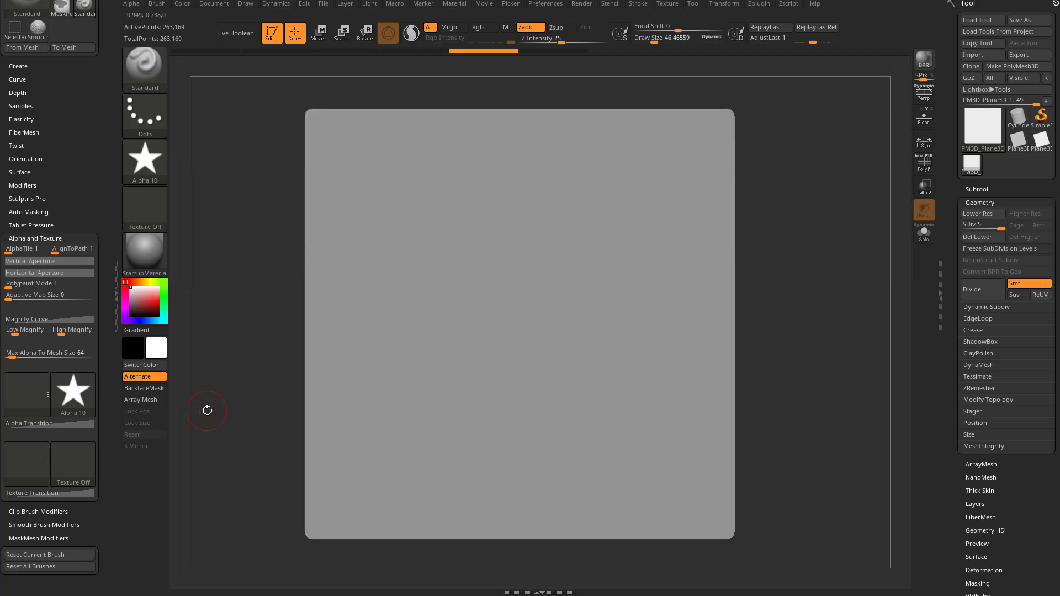
left_click(73, 393)
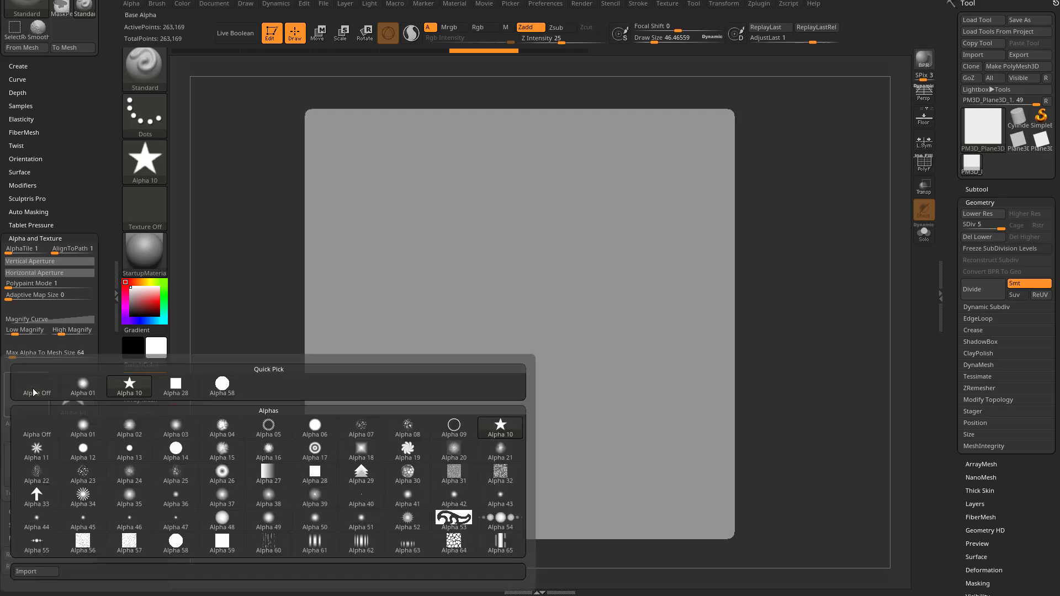
left_click(269, 543)
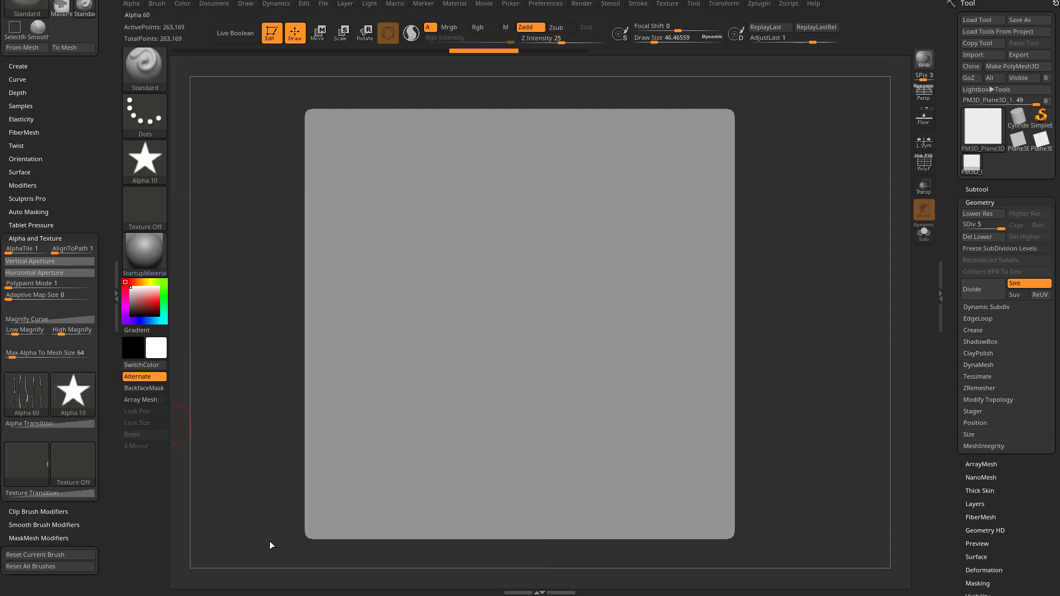
- Paint and undo a test stroke on the plane, and repaint with the draw size raised to about 314
mouse_move(65, 396)
mouse_move(538, 307)
left_mouse_down()
mouse_move(550, 346)
mouse_move(616, 354)
mouse_move(634, 241)
left_mouse_up()
key("ctrl+z")
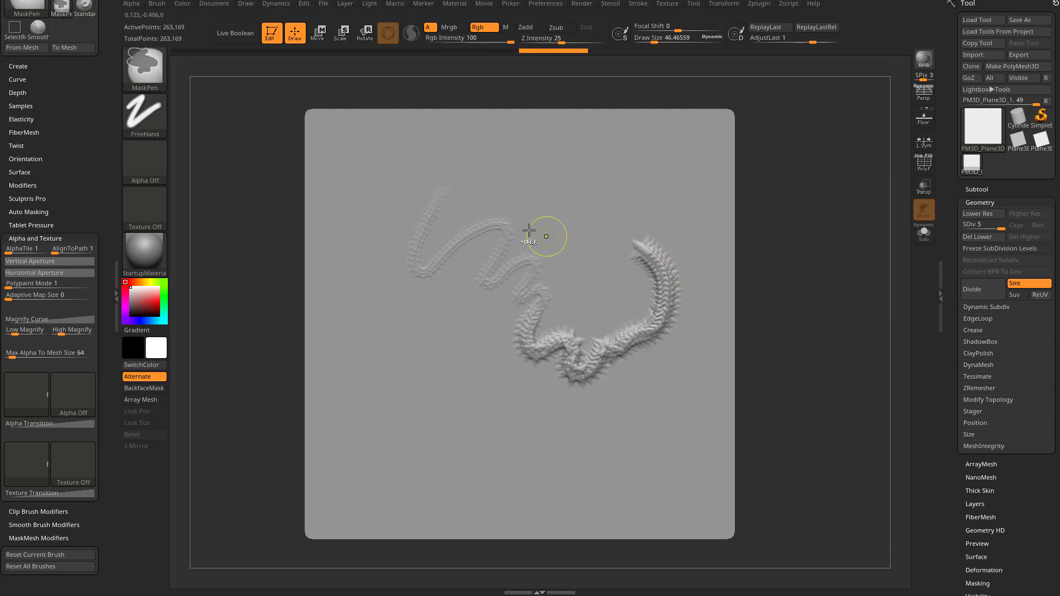
key("s")
left_click_drag(538, 266, 578, 266)
mouse_move(454, 242)
left_mouse_down()
mouse_move(406, 359)
mouse_move(630, 270)
mouse_move(602, 331)
mouse_move(530, 375)
mouse_move(579, 428)
mouse_move(397, 475)
mouse_move(326, 422)
left_mouse_up()
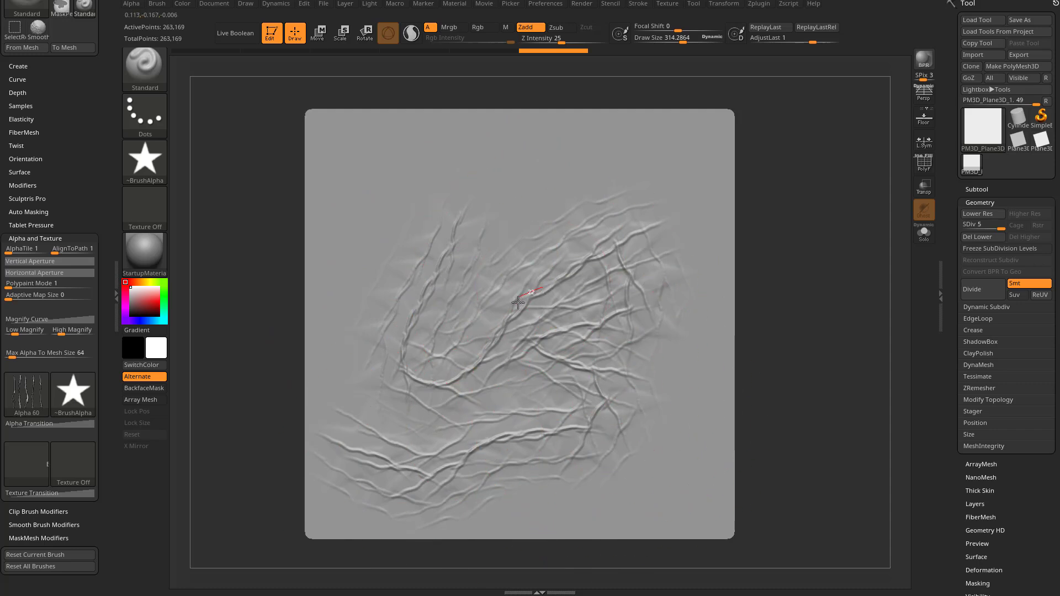
- Turn off LazyMouse for the stroke, try it across the plane, and undo the test strokes
left_click(638, 3)
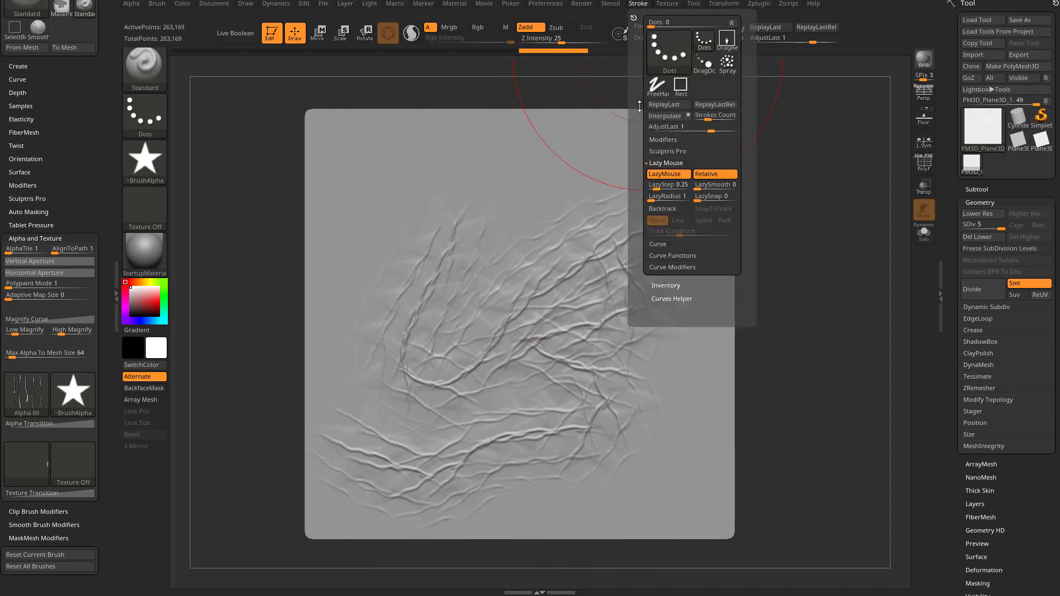
left_click(667, 177)
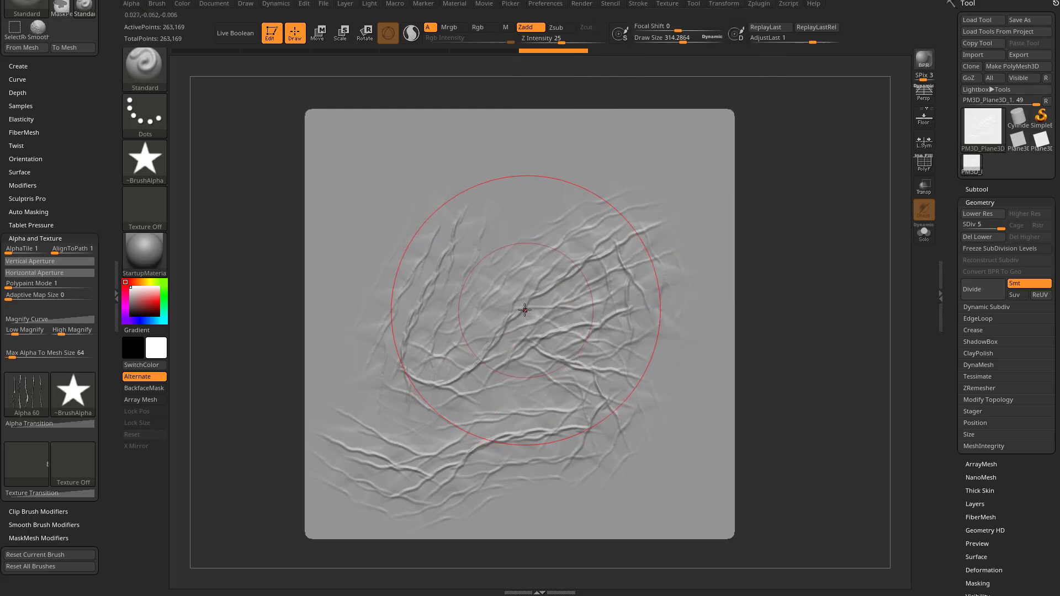
left_click(527, 292)
mouse_move(526, 291)
left_mouse_down()
mouse_move(526, 254)
mouse_move(488, 312)
mouse_move(496, 390)
mouse_move(450, 384)
mouse_move(432, 354)
mouse_move(519, 419)
mouse_move(574, 436)
mouse_move(618, 420)
mouse_move(475, 375)
mouse_move(585, 220)
left_mouse_up()
key("ctrl+z")
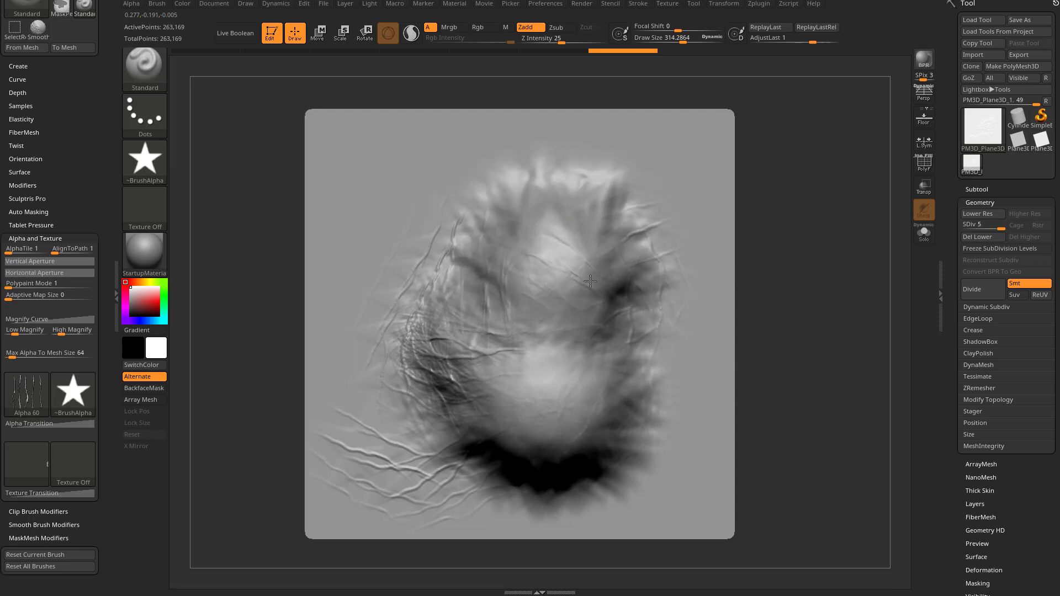
key("ctrl+z")
key("ctrl+z")
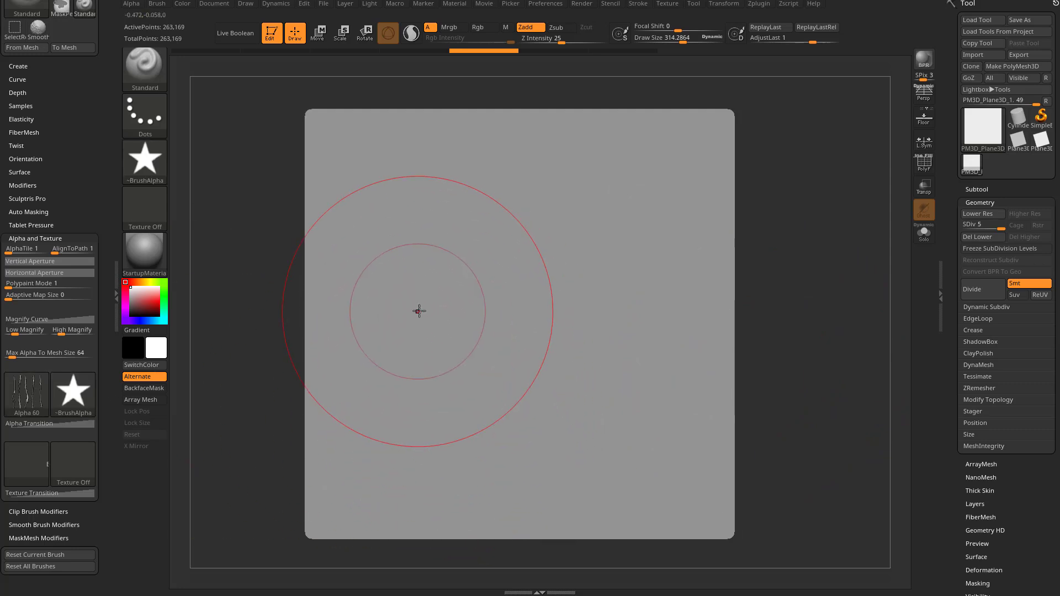
- Open the brush's Alpha Transition curve, flip it horizontally and paint a test stroke on the plane
left_click(48, 423)
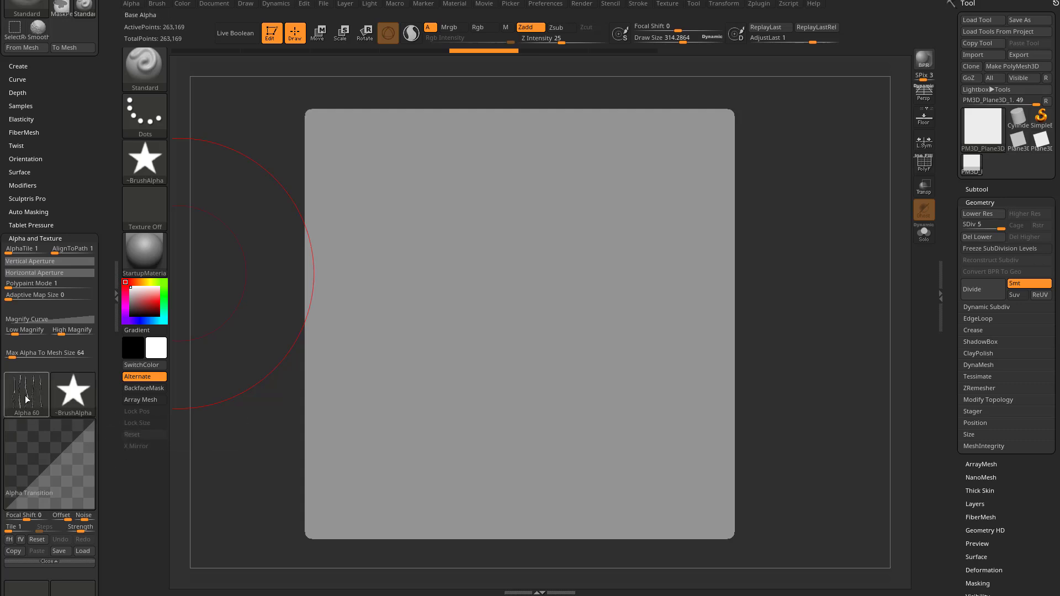
left_click(83, 420)
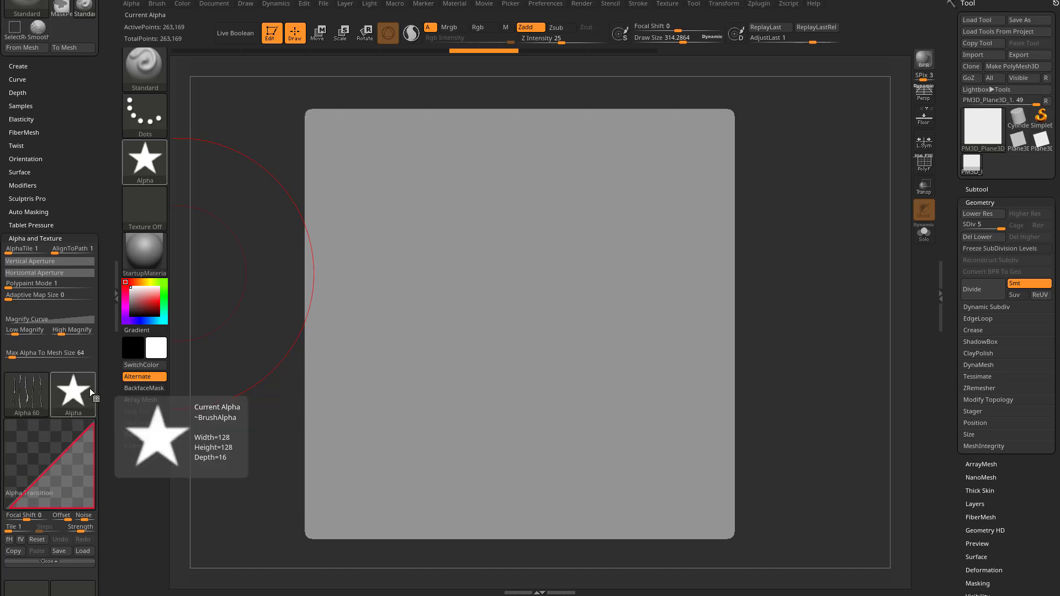
left_click(9, 539)
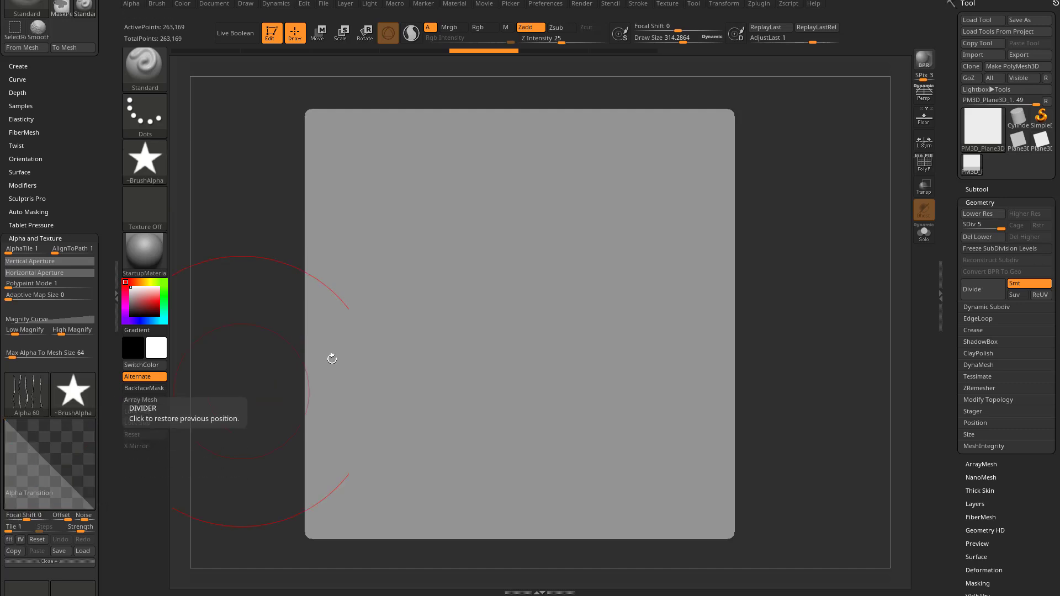
mouse_move(518, 260)
left_mouse_down()
mouse_move(512, 286)
mouse_move(441, 298)
mouse_move(557, 232)
mouse_move(624, 265)
mouse_move(597, 276)
mouse_move(475, 387)
mouse_move(558, 331)
mouse_move(613, 249)
mouse_move(497, 199)
left_mouse_up()
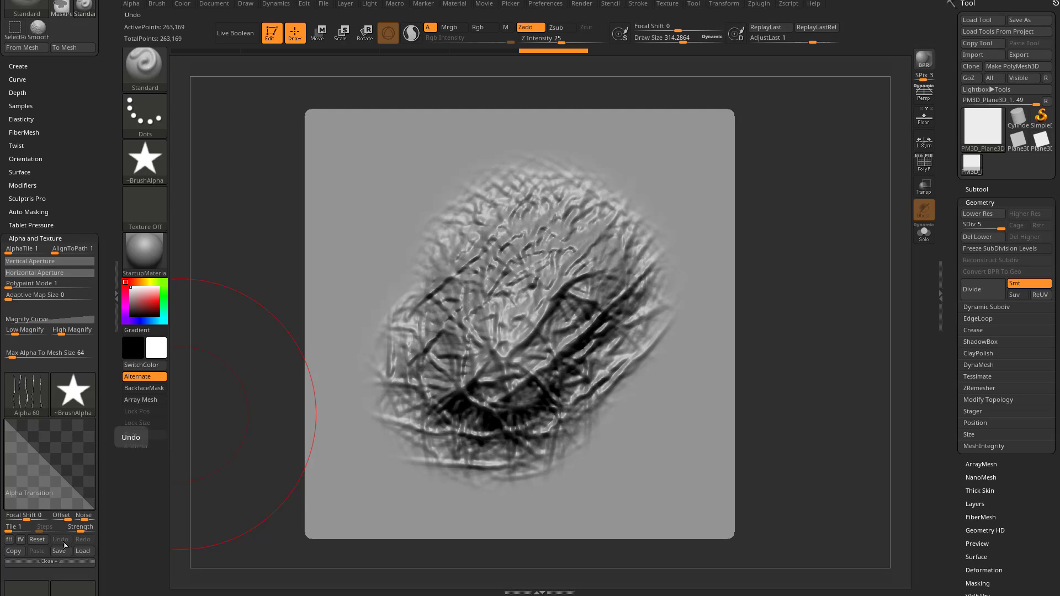
- Reset the Alpha Transition curve and undo the test stroke on the plane
left_click(37, 540)
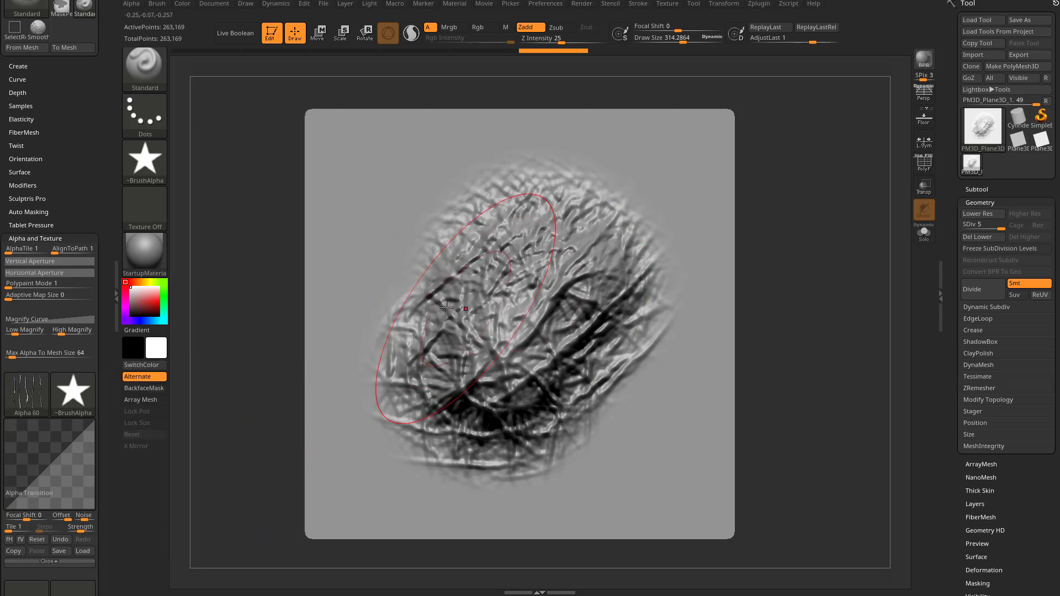
key("ctrl+z")
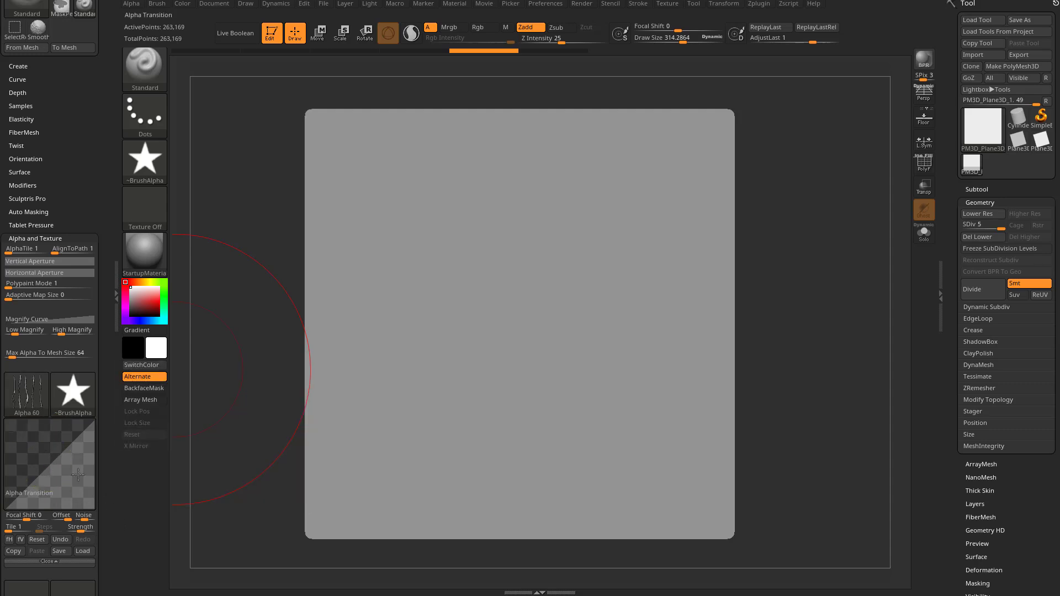
- Try a point on the Alpha Transition curve raised to about H 0.31, V 0.64, and remove it from the curve
left_click(49, 467)
left_click_drag(49, 467, 33, 452)
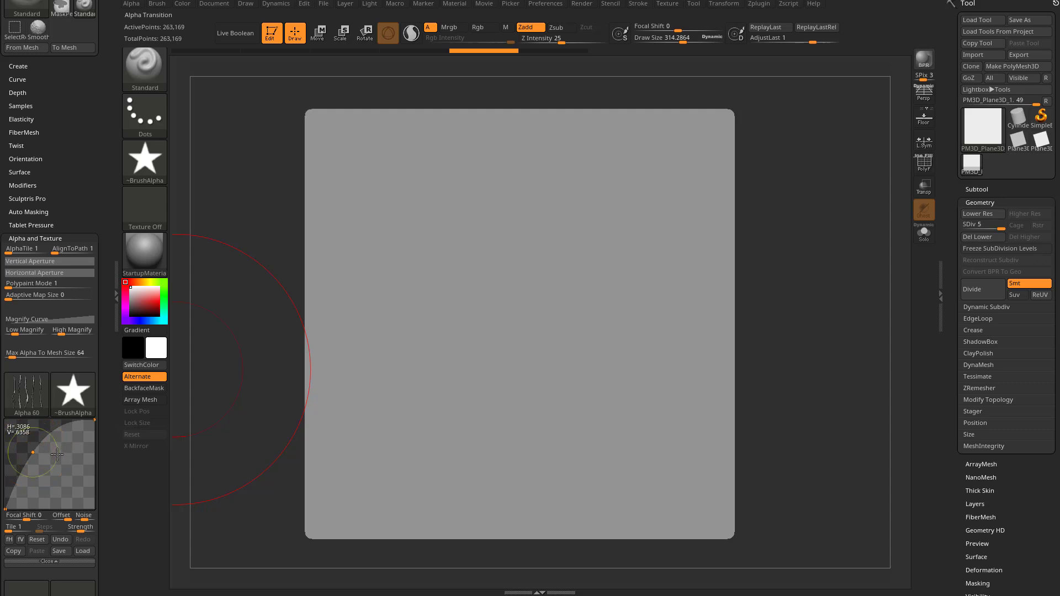
left_click_drag(30, 454, 117, 475)
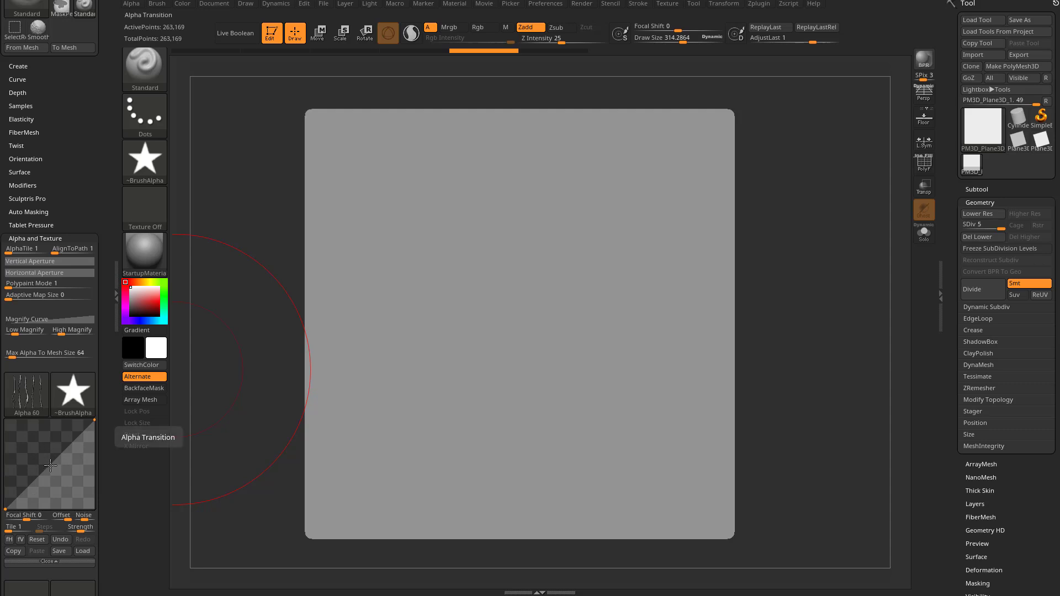
- Add a midpoint to the Alpha Transition curve and pull it down close to the baseline so the curve rises late
left_click(50, 465)
left_click_drag(50, 465, 61, 501)
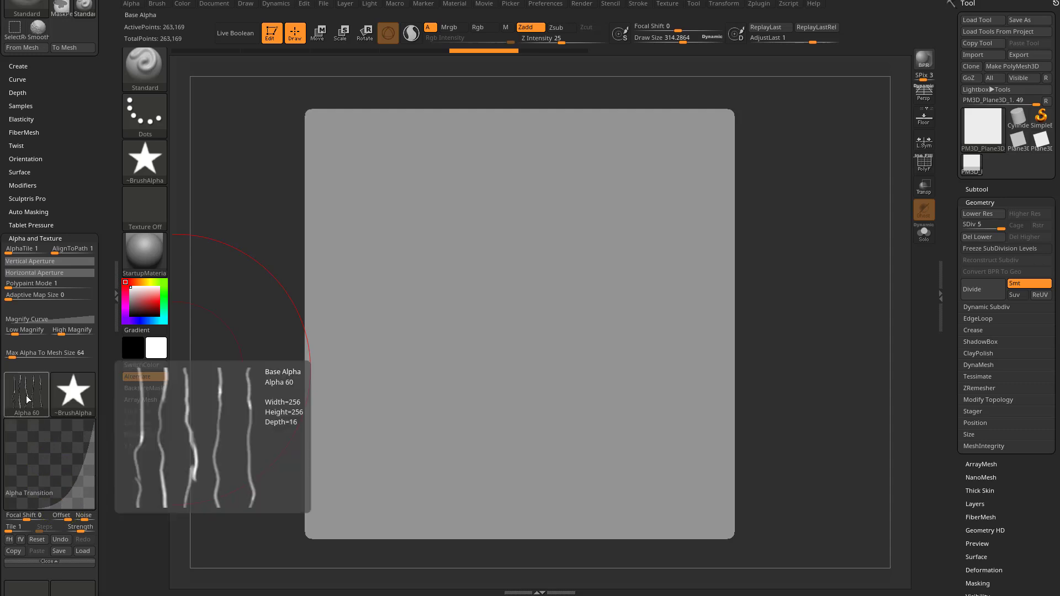
mouse_move(28, 396)
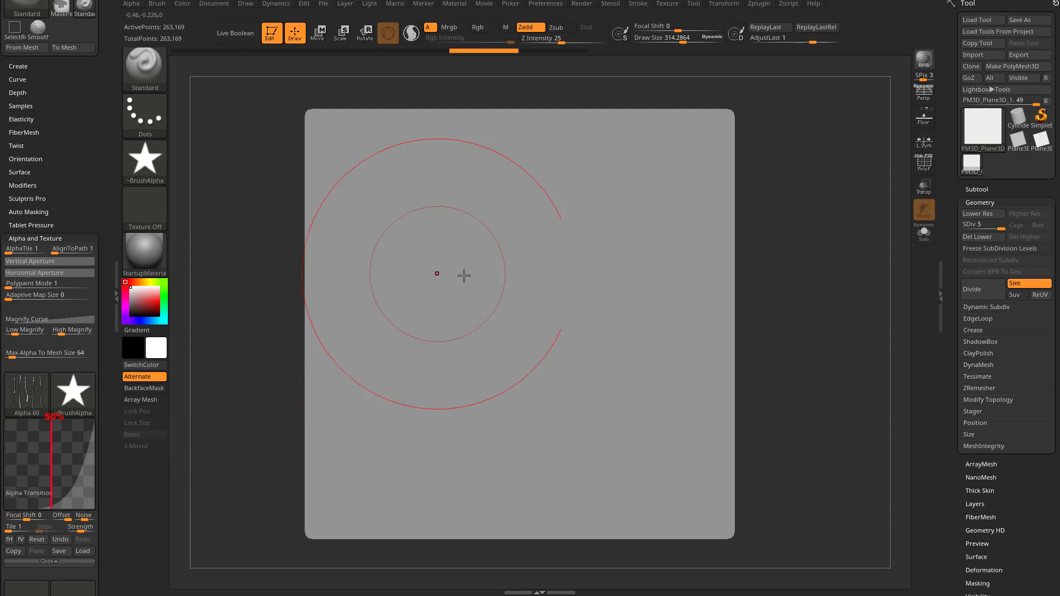
- Test a stroke on the plane and undo it, and set the Alpha Transition curve's midpoint to about H 0.10, V 0.49
mouse_move(473, 265)
left_mouse_down()
mouse_move(497, 287)
mouse_move(520, 357)
mouse_move(585, 276)
mouse_move(552, 232)
mouse_move(420, 260)
mouse_move(464, 377)
mouse_move(514, 458)
mouse_move(629, 375)
mouse_move(557, 265)
mouse_move(548, 323)
mouse_move(577, 348)
mouse_move(561, 329)
left_mouse_up()
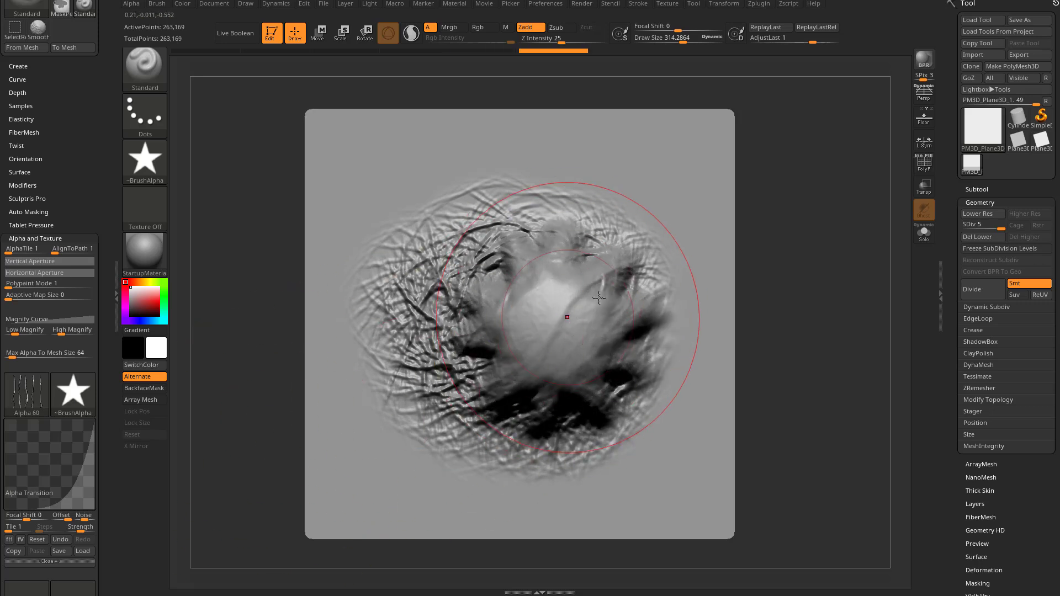
key("ctrl+z")
left_click_drag(61, 501, 13, 463)
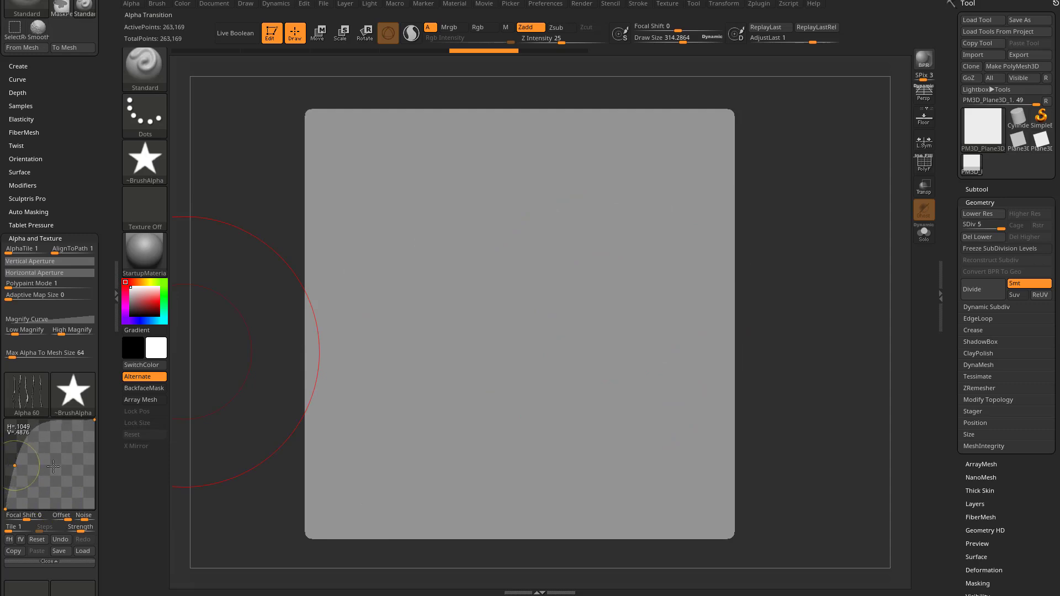
left_click(26, 462)
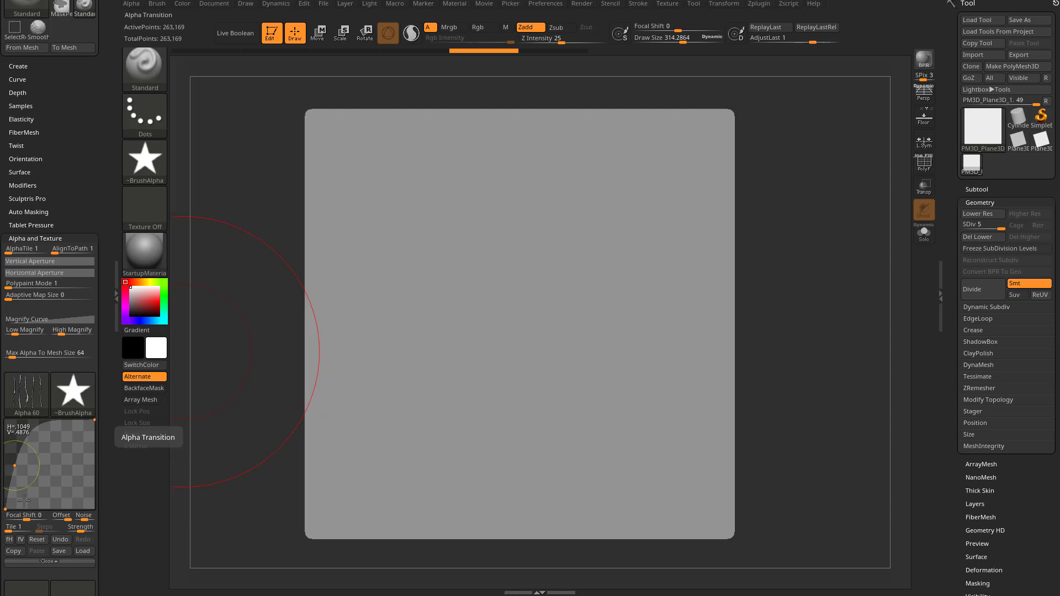
- Paint test strokes on the plane with the early-rising Alpha Transition curve and undo them all
left_click_drag(491, 288, 560, 306)
key("ctrl+z")
mouse_move(533, 242)
left_mouse_down()
mouse_move(522, 243)
mouse_move(509, 296)
mouse_move(516, 323)
left_mouse_up()
mouse_move(560, 280)
left_mouse_down()
mouse_move(486, 145)
mouse_move(428, 393)
left_mouse_up()
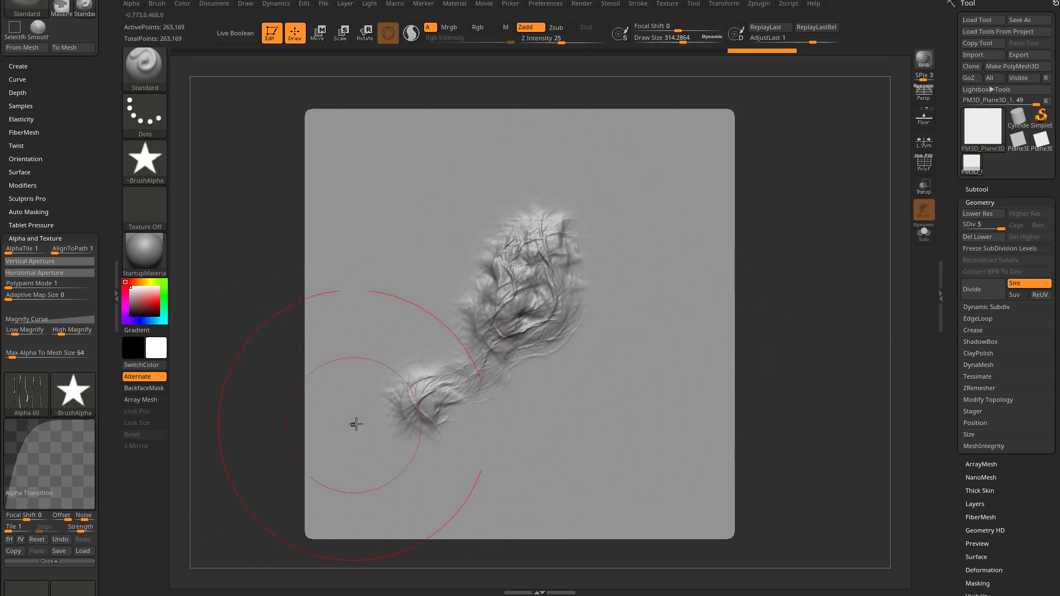
key("ctrl+z")
key("ctrl+z")
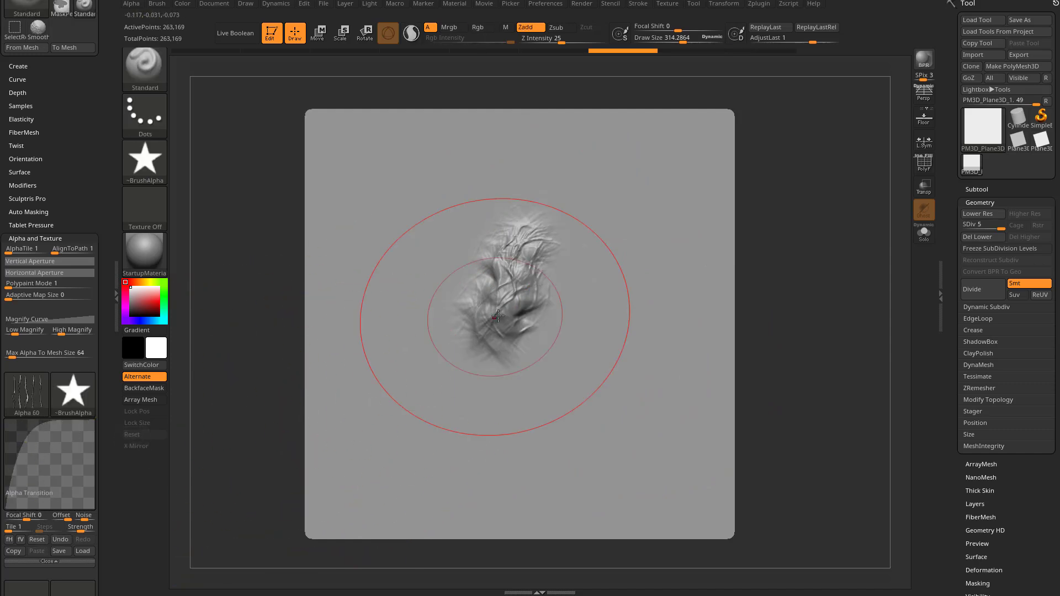
key("ctrl+z")
key("ctrl+z")
key("ctrl+z")
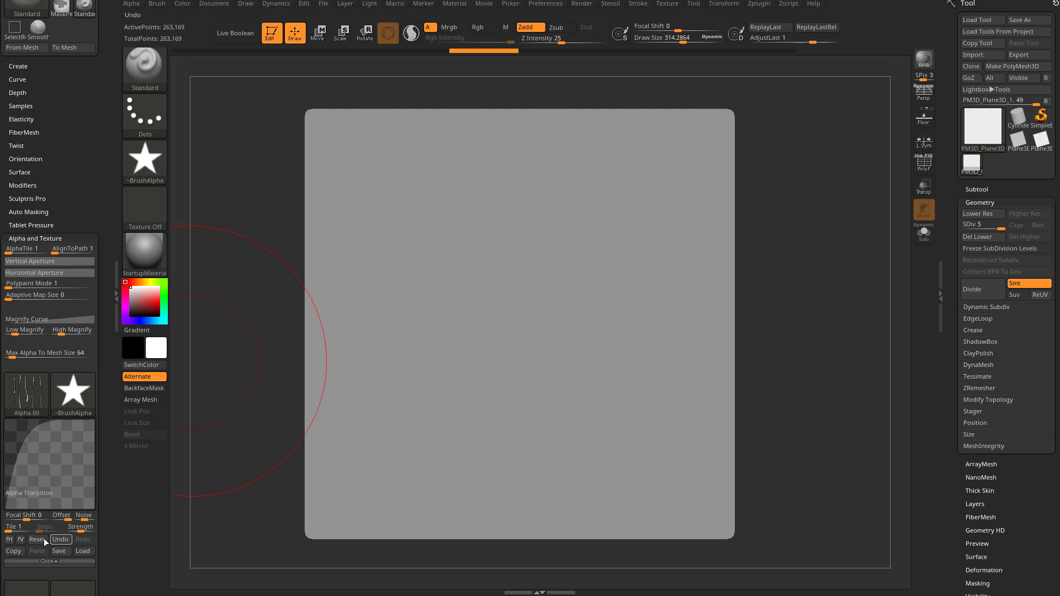
- Reset the Alpha Transition curve and turn it into a hard step at about H 0.51
left_click(61, 540)
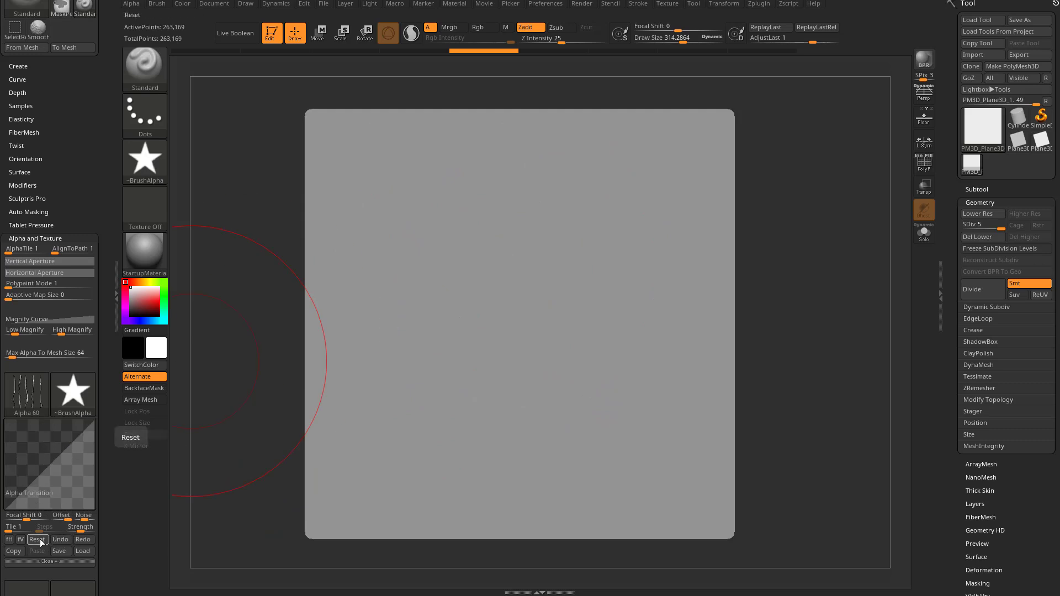
left_click_drag(53, 462, 50, 419)
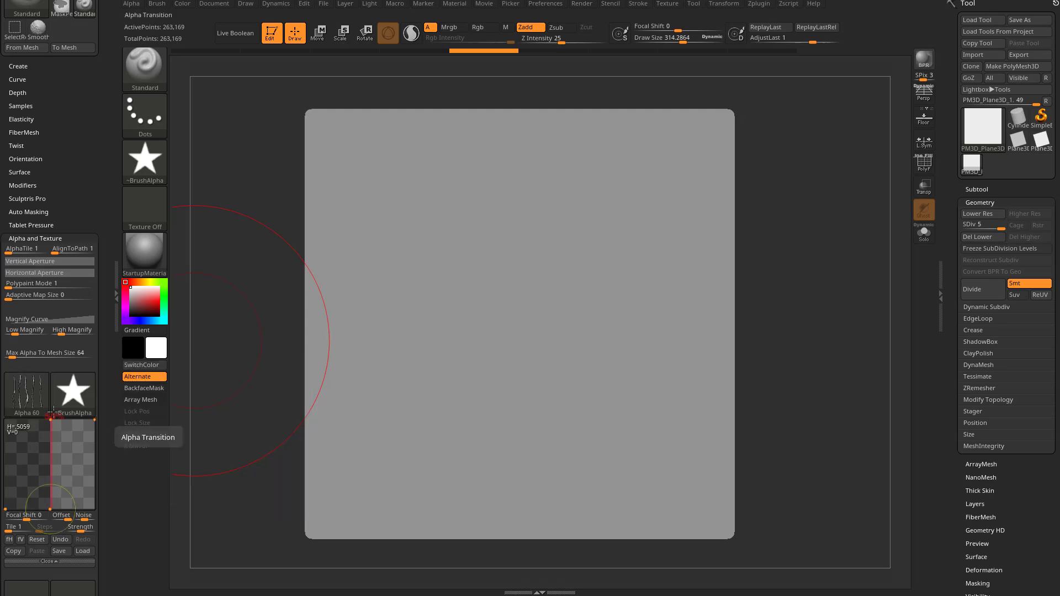
mouse_move(75, 396)
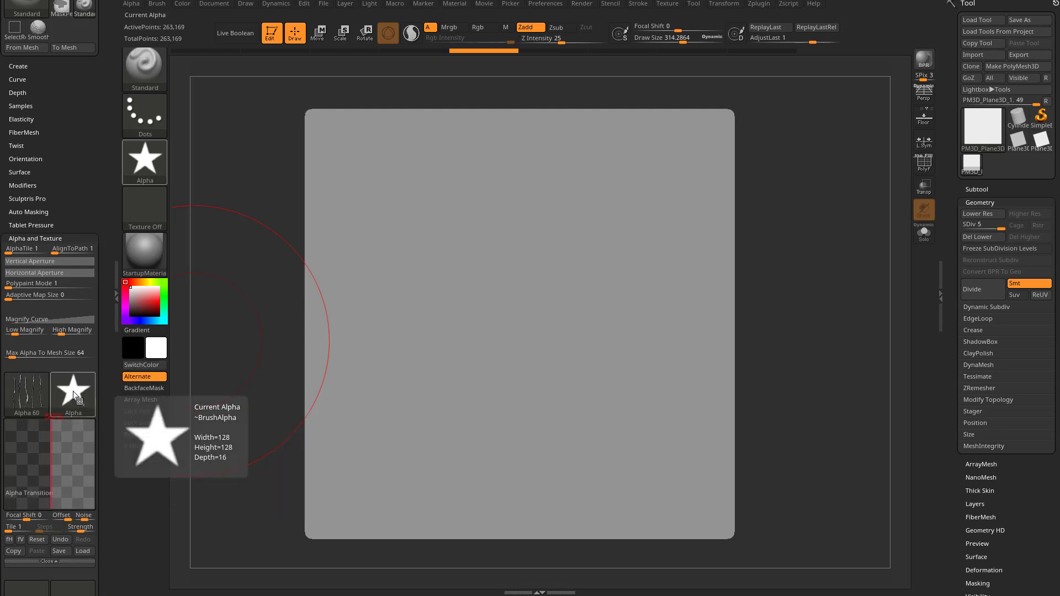
- Try a stroke with the hard alpha transition, undo it and reduce the draw size to about 121
mouse_move(469, 243)
left_mouse_down()
mouse_move(504, 263)
mouse_move(495, 356)
mouse_move(558, 312)
mouse_move(619, 343)
mouse_move(593, 367)
mouse_move(651, 353)
mouse_move(601, 436)
mouse_move(486, 452)
mouse_move(430, 379)
mouse_move(406, 276)
mouse_move(527, 235)
mouse_move(558, 248)
left_mouse_up()
key("ctrl+z")
key("s")
left_click_drag(466, 288, 448, 287)
- Paint three separate test strokes on the plane with the smaller brush and undo them
mouse_move(442, 221)
left_mouse_down()
mouse_move(441, 258)
mouse_move(486, 287)
mouse_move(419, 325)
mouse_move(532, 267)
left_mouse_up()
mouse_move(580, 212)
left_mouse_down()
mouse_move(618, 287)
mouse_move(639, 239)
mouse_move(640, 331)
mouse_move(651, 314)
left_mouse_up()
mouse_move(540, 364)
left_mouse_down()
mouse_move(496, 396)
mouse_move(425, 390)
mouse_move(453, 403)
mouse_move(547, 386)
mouse_move(483, 460)
mouse_move(574, 419)
mouse_move(557, 358)
mouse_move(541, 466)
left_mouse_up()
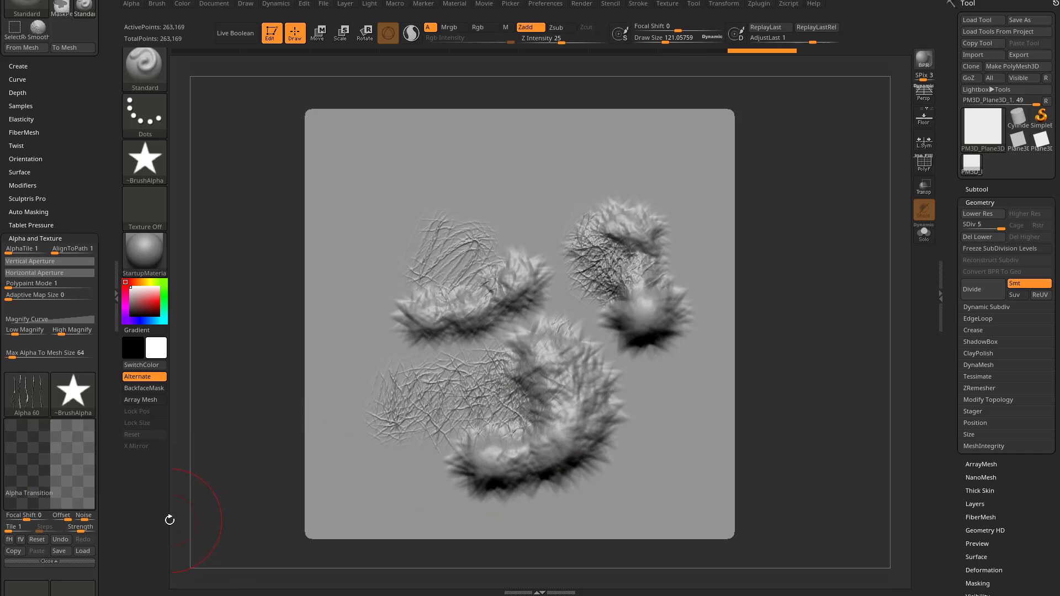
key("ctrl+z")
key("ctrl+z")
key("ctrl+z")
key("ctrl+z")
key("ctrl+z")
- Set the brush's base alpha to Alpha 33 and its current alpha to Alpha 09
left_click(20, 392)
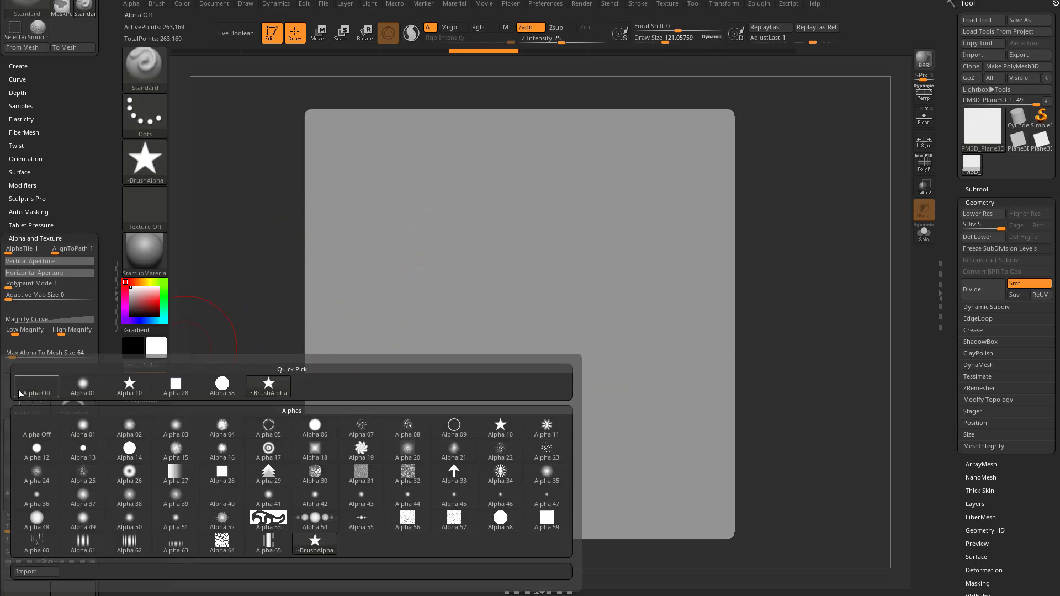
mouse_move(322, 508)
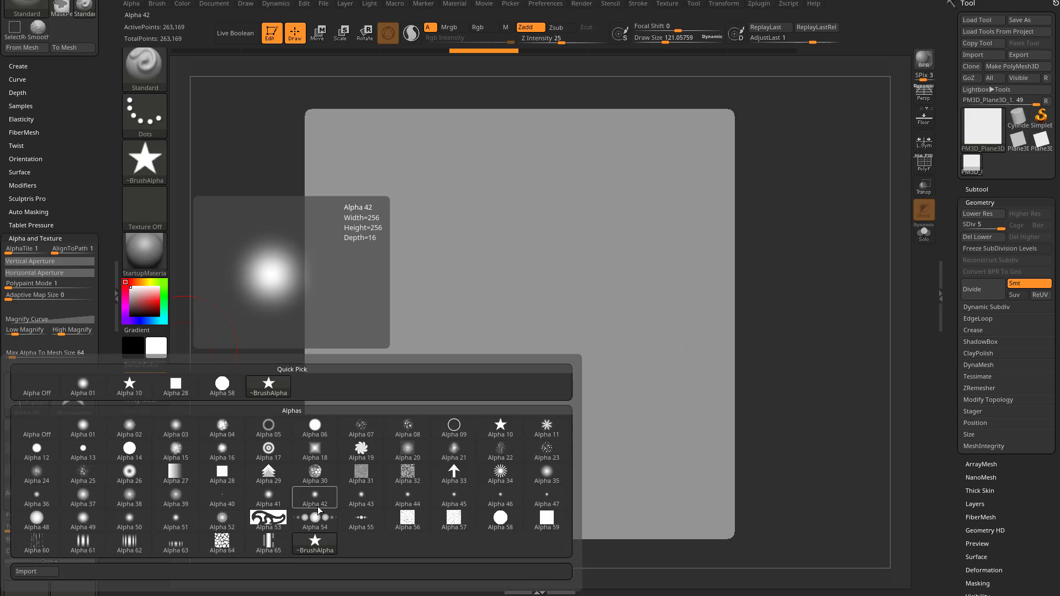
left_click(454, 471)
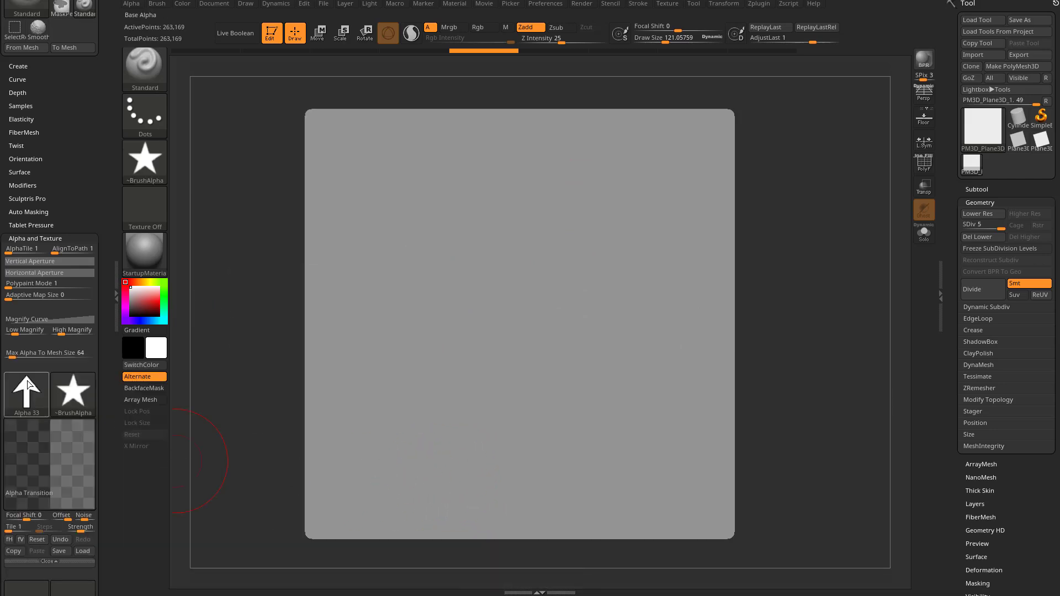
left_click(61, 393)
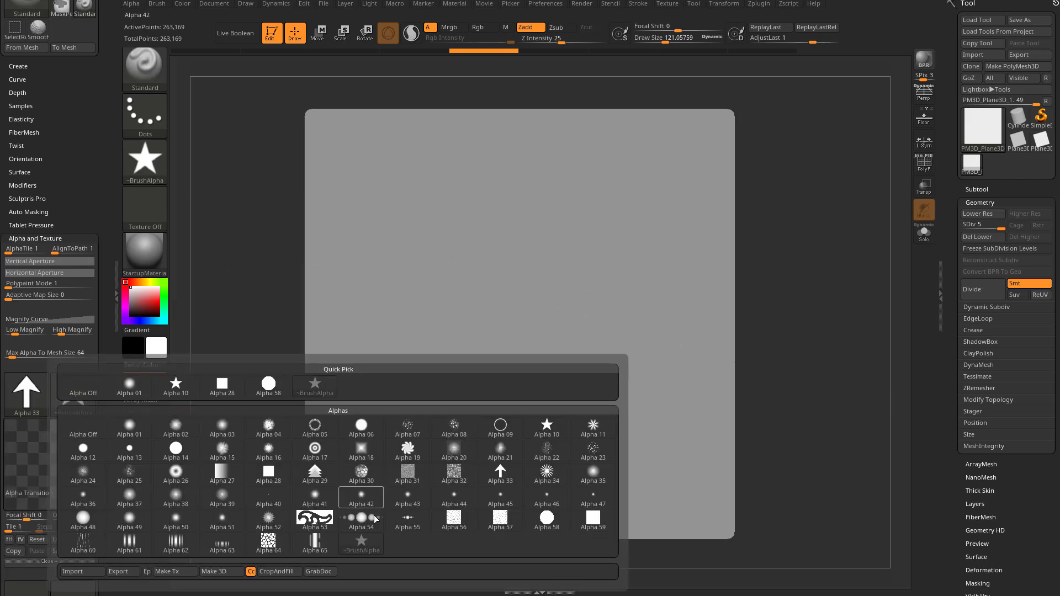
left_click(500, 426)
- Paint a winding test stroke that switches between the arrow and ring alphas, and undo it
mouse_move(462, 279)
left_mouse_down()
mouse_move(518, 303)
mouse_move(574, 292)
mouse_move(538, 267)
mouse_move(442, 262)
mouse_move(464, 385)
mouse_move(486, 403)
mouse_move(543, 412)
mouse_move(629, 364)
mouse_move(506, 408)
mouse_move(353, 403)
mouse_move(420, 182)
mouse_move(634, 221)
mouse_move(663, 364)
left_mouse_up()
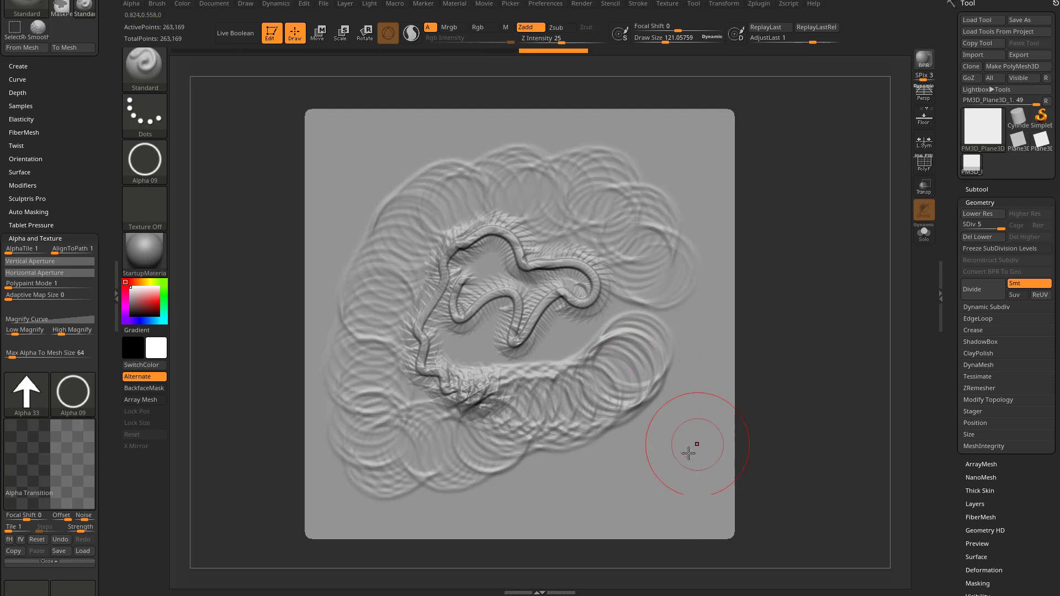
key("ctrl+z")
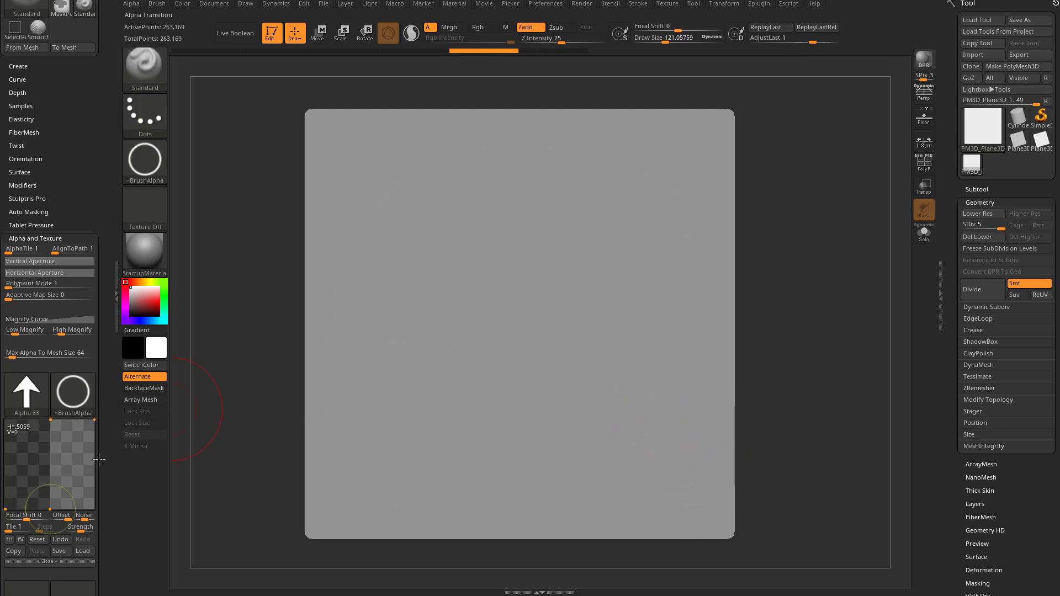
- Expand the brush's Tablet Pressure settings and reset the Z Intensity pressure curve
left_click_drag(106, 396, 94, 366)
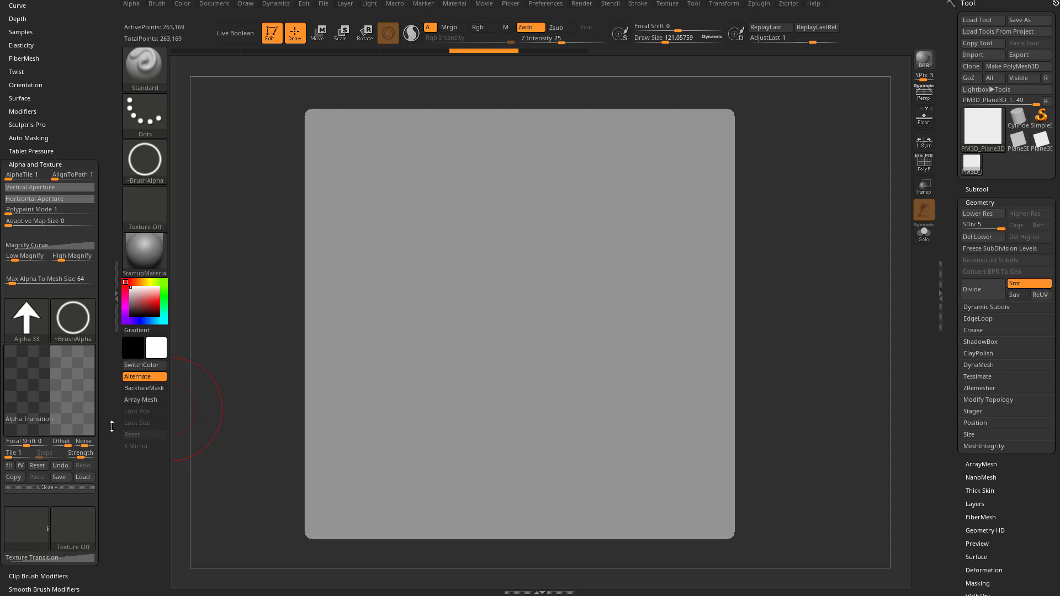
scroll(112, 426, "up", 5)
key("shift")
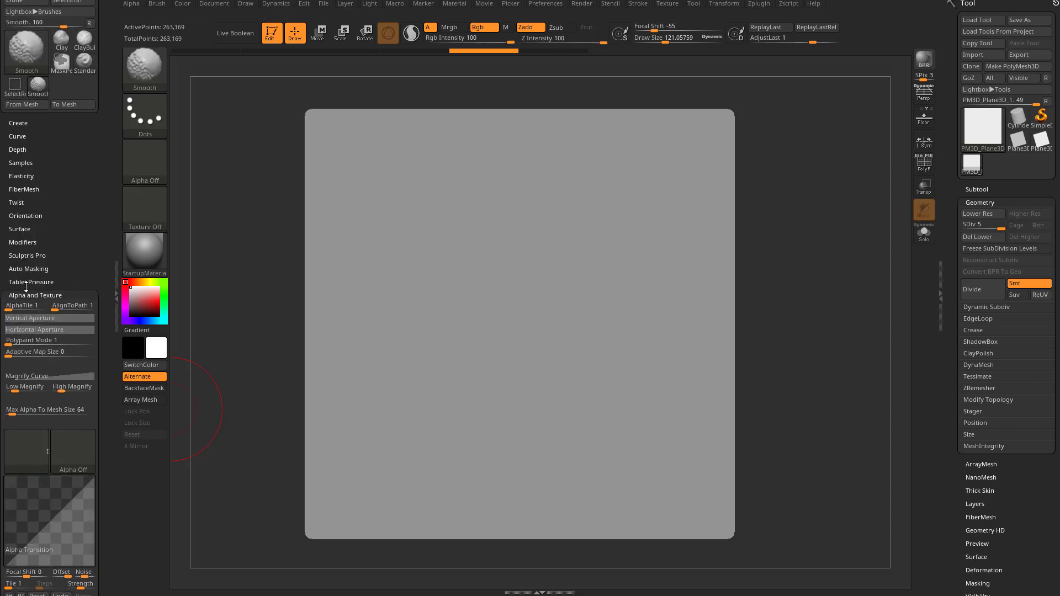
left_click(31, 283)
scroll(31, 283, "down", 4)
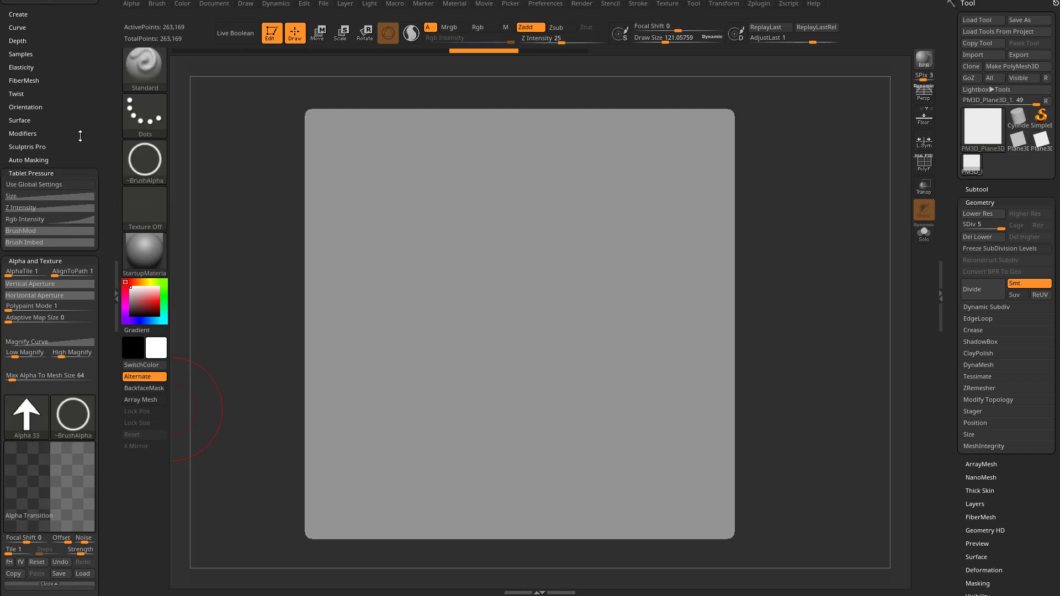
scroll(25, 199, "down", 1)
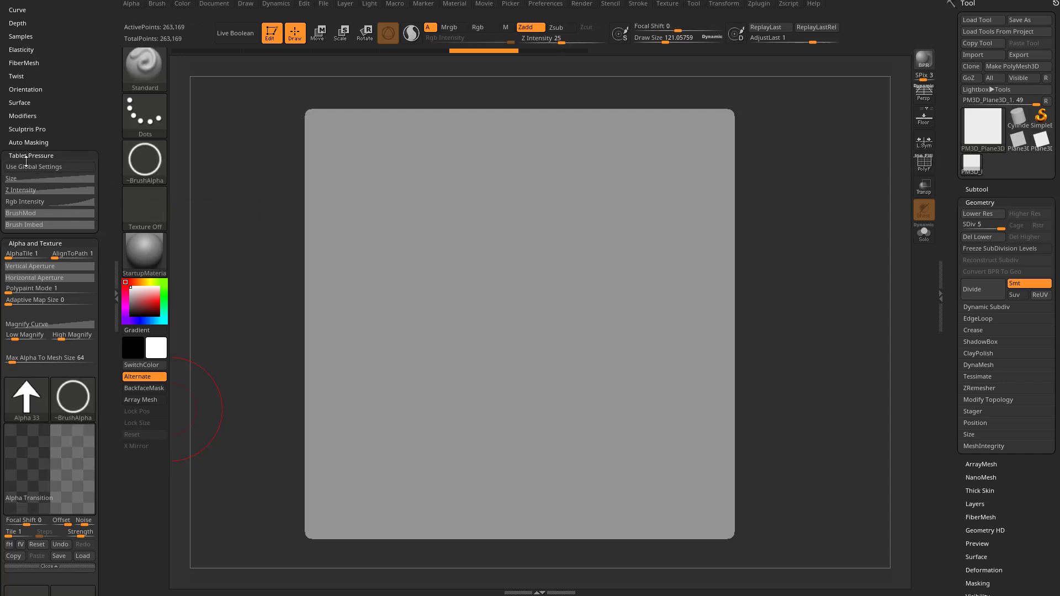
left_click(43, 188)
left_click_drag(39, 239, 62, 270)
left_click(37, 306)
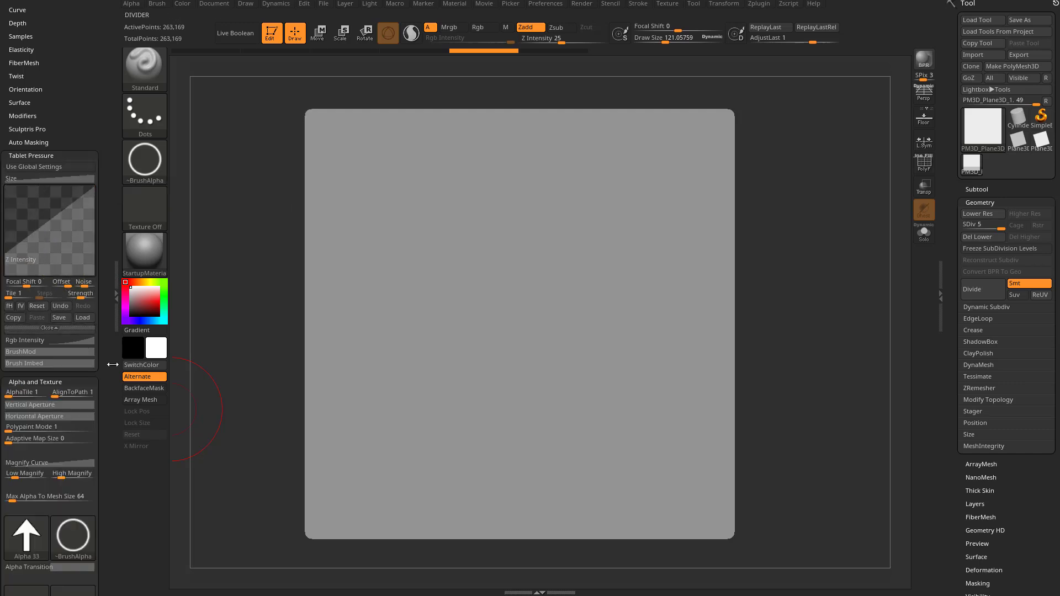
- Flatten the Size and Z Intensity pressure curves at full value by raising their start points to V 1
left_click(35, 181)
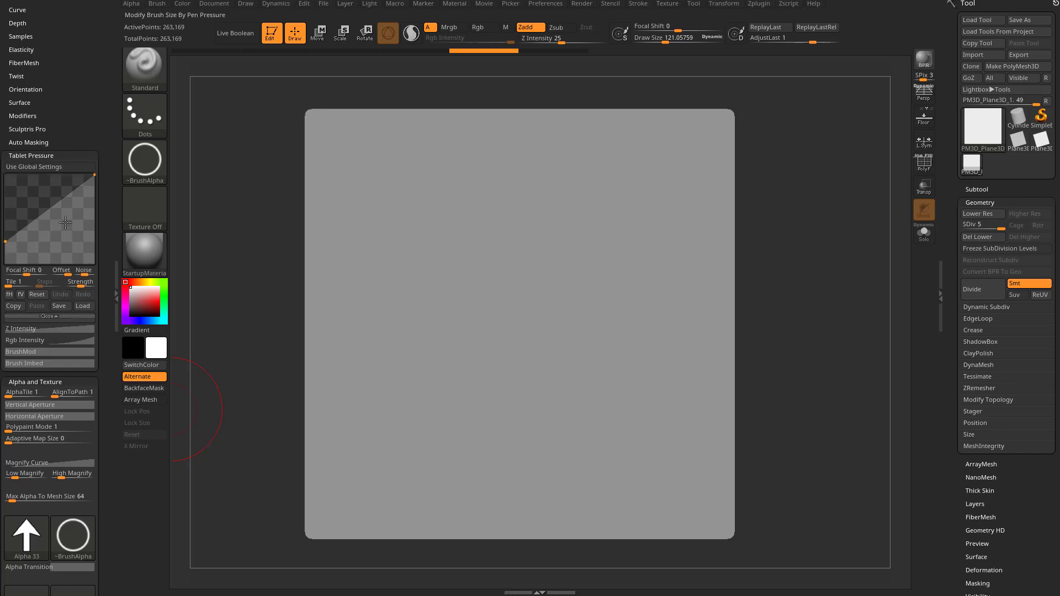
left_click_drag(45, 217, 65, 271)
left_click_drag(5, 242, 5, 182)
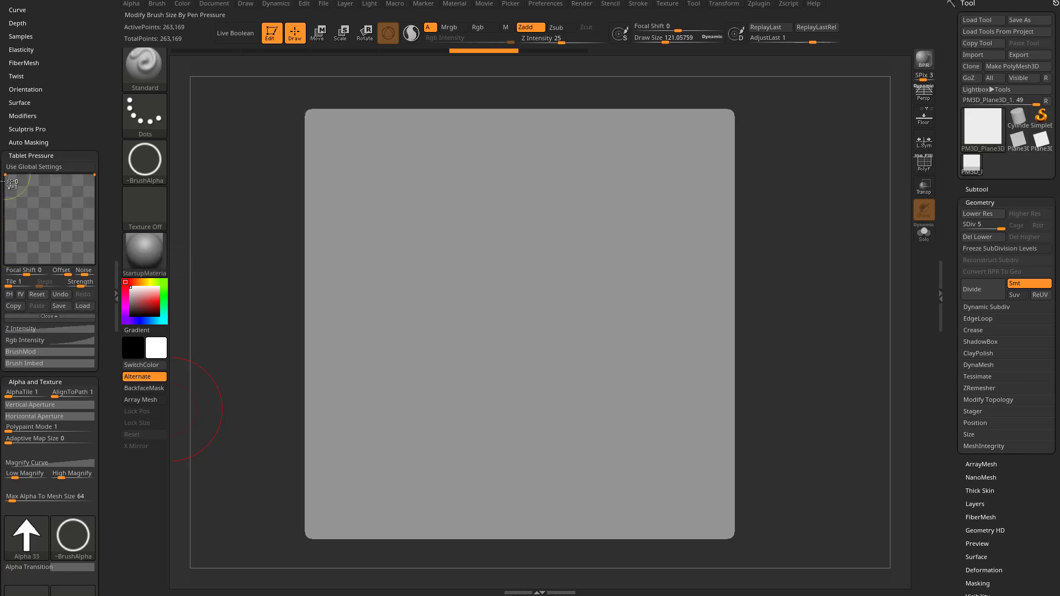
left_click(30, 328)
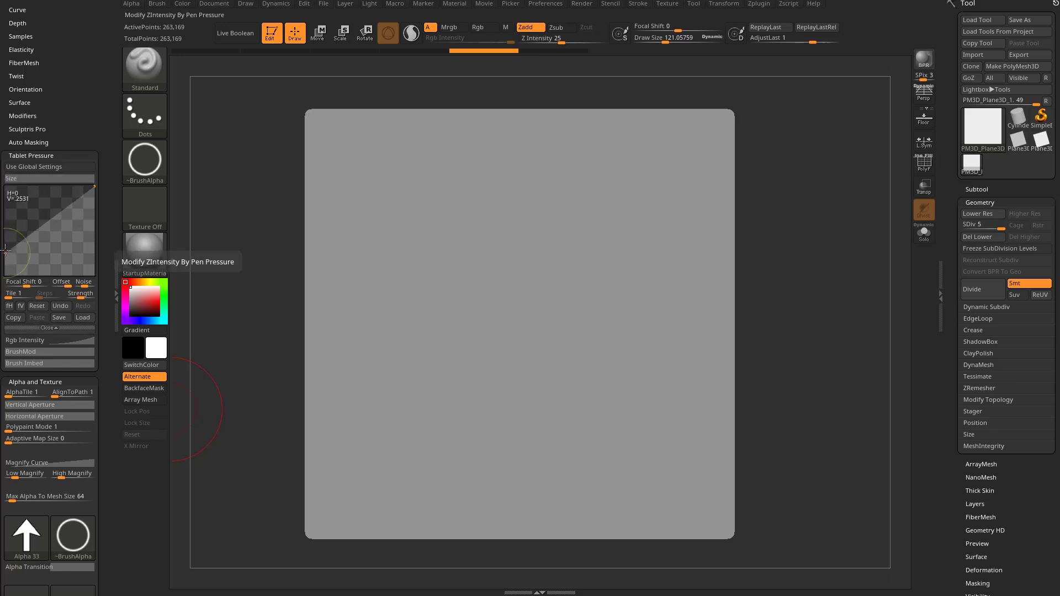
left_click_drag(5, 250, 3, 189)
- Paint test strokes across the plane with the flattened pressure curves, undoing the first two
mouse_move(569, 205)
left_mouse_down()
mouse_move(514, 231)
mouse_move(535, 298)
mouse_move(462, 335)
mouse_move(547, 397)
mouse_move(618, 326)
left_mouse_up()
key("ctrl+z")
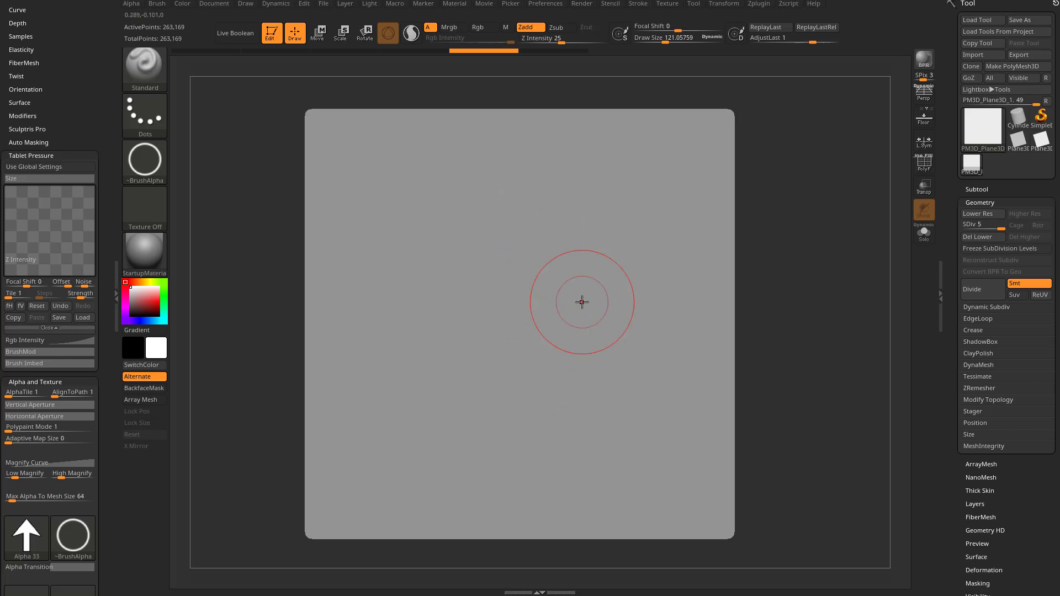
mouse_move(544, 245)
left_mouse_down()
mouse_move(544, 293)
mouse_move(481, 322)
mouse_move(486, 381)
mouse_move(574, 367)
mouse_move(667, 244)
mouse_move(654, 215)
left_mouse_up()
key("ctrl+z")
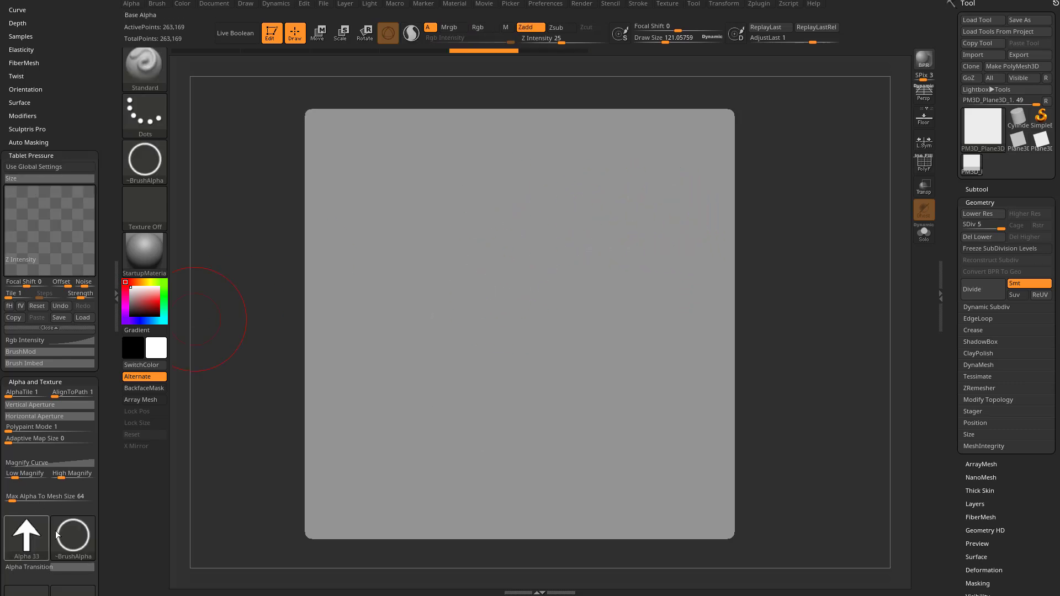
mouse_move(542, 208)
left_mouse_down()
mouse_move(469, 297)
mouse_move(513, 387)
mouse_move(585, 331)
mouse_move(563, 215)
mouse_move(612, 266)
mouse_move(629, 408)
mouse_move(577, 450)
mouse_move(468, 469)
mouse_move(389, 393)
mouse_move(392, 381)
left_mouse_up()
mouse_move(428, 178)
left_mouse_down()
mouse_move(389, 251)
mouse_move(389, 348)
left_mouse_up()
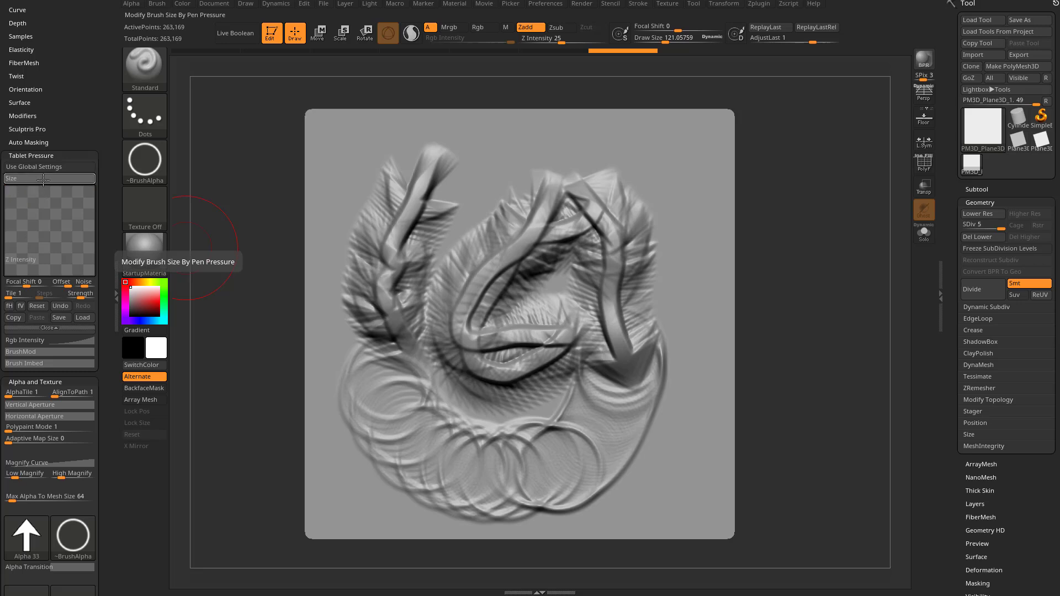
- Reset the Size pressure curve and paint two more test strokes over the plane
left_click(43, 179)
mouse_move(477, 124)
left_mouse_down()
mouse_move(481, 204)
mouse_move(448, 260)
mouse_move(607, 298)
left_mouse_up()
left_click_drag(685, 163, 683, 320)
- Undo the accumulated test strokes, try one diagonal stroke with pressure-driven brush size and undo it
key("ctrl+z")
key("ctrl+z")
key("ctrl+z")
key("ctrl+z")
key("ctrl+z")
key("ctrl+z")
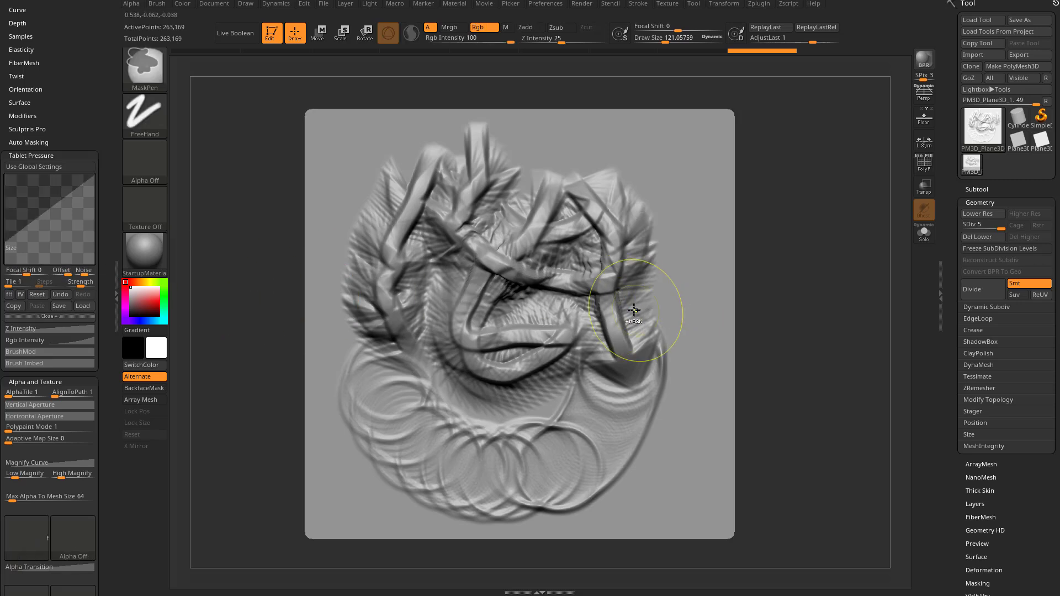
mouse_move(592, 178)
left_mouse_down()
mouse_move(483, 381)
mouse_move(451, 414)
left_mouse_up()
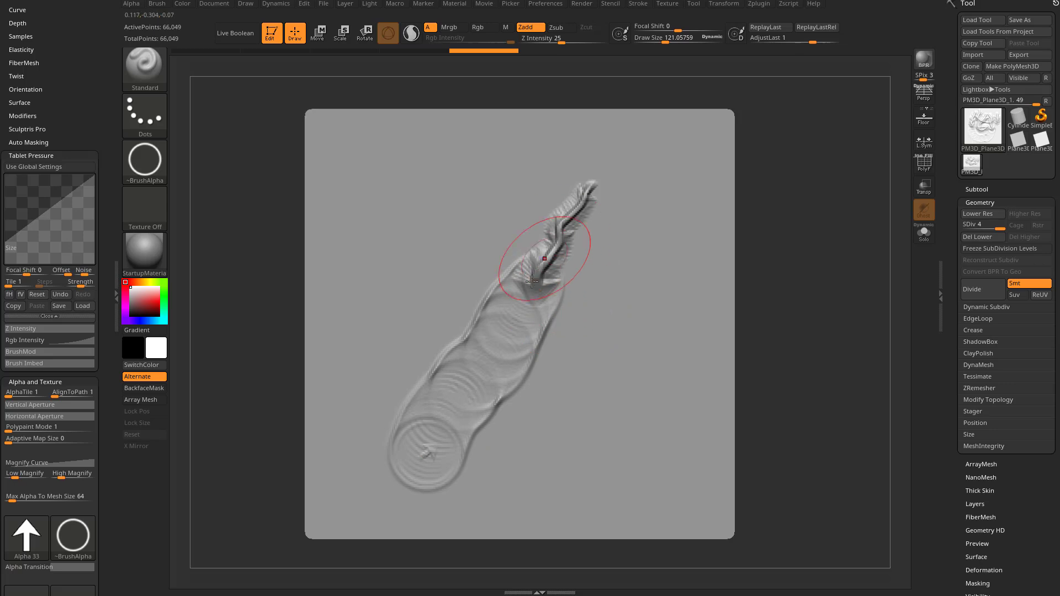
key("ctrl+z")
key("ctrl+z")
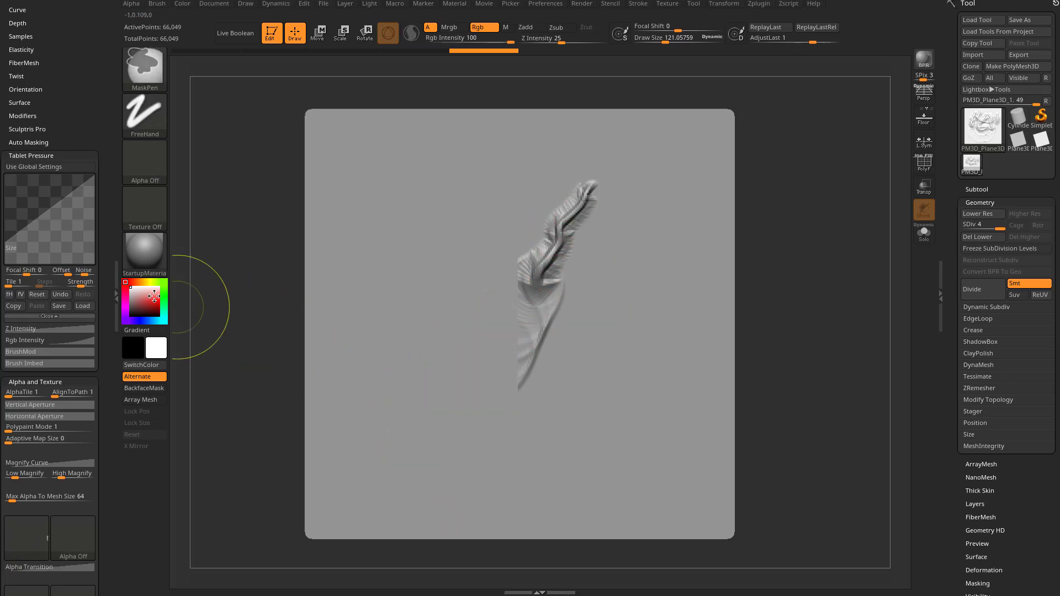
- Reset the Z Intensity pressure curve and paint a long diagonal test stroke down the plane
left_click(42, 329)
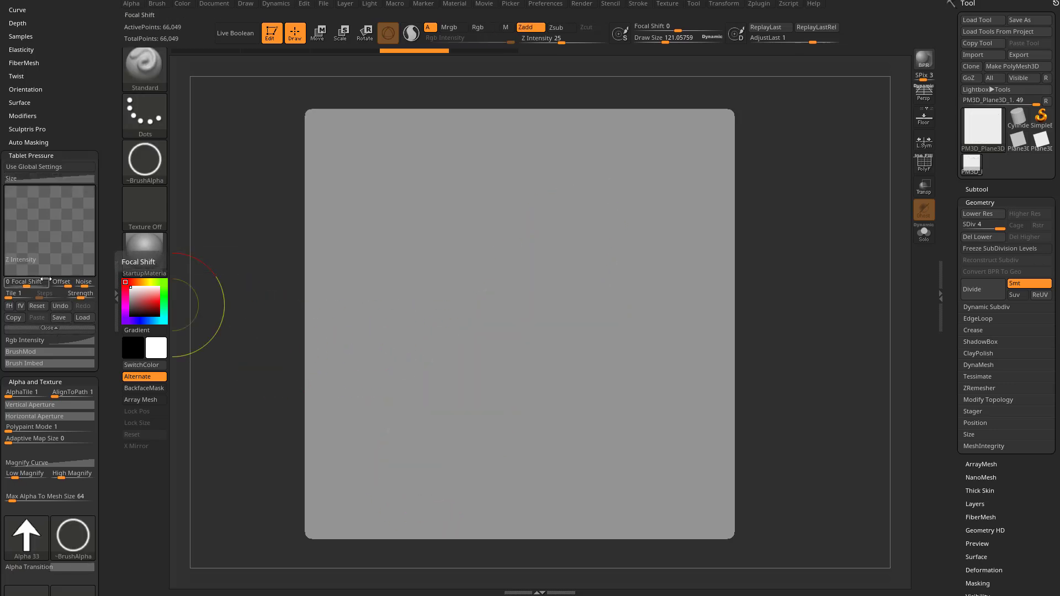
left_click(37, 305)
mouse_move(596, 226)
left_mouse_down()
mouse_move(639, 146)
mouse_move(594, 215)
mouse_move(547, 257)
mouse_move(485, 359)
mouse_move(385, 453)
mouse_move(438, 483)
left_mouse_up()
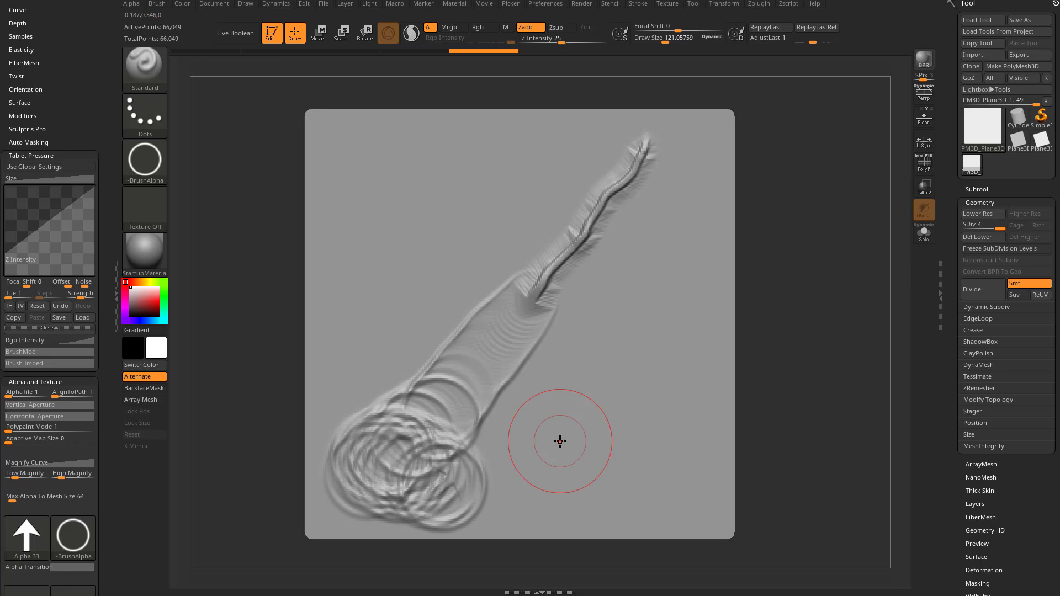
- Open the Rgb Intensity pressure curve and undo the diagonal test stroke on the plane
left_click(45, 330)
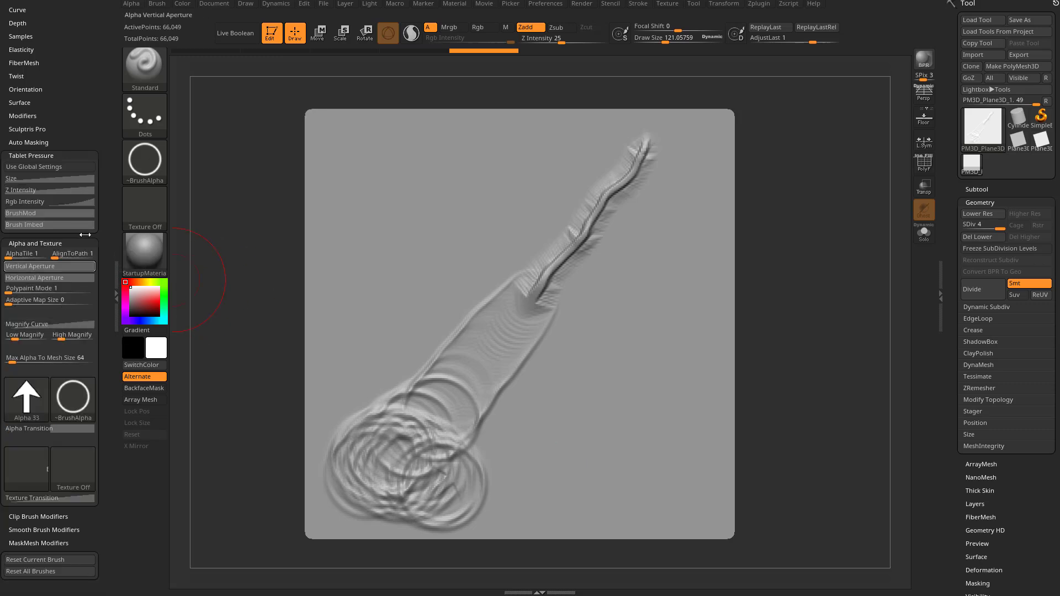
left_click(38, 201)
scroll(105, 366, "down", 10)
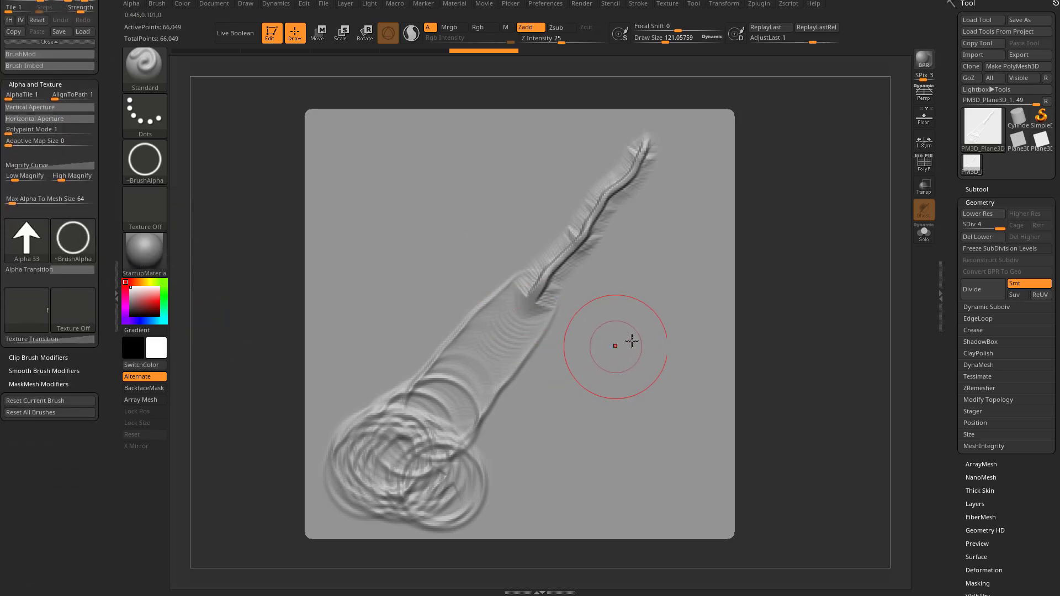
key("ctrl+z")
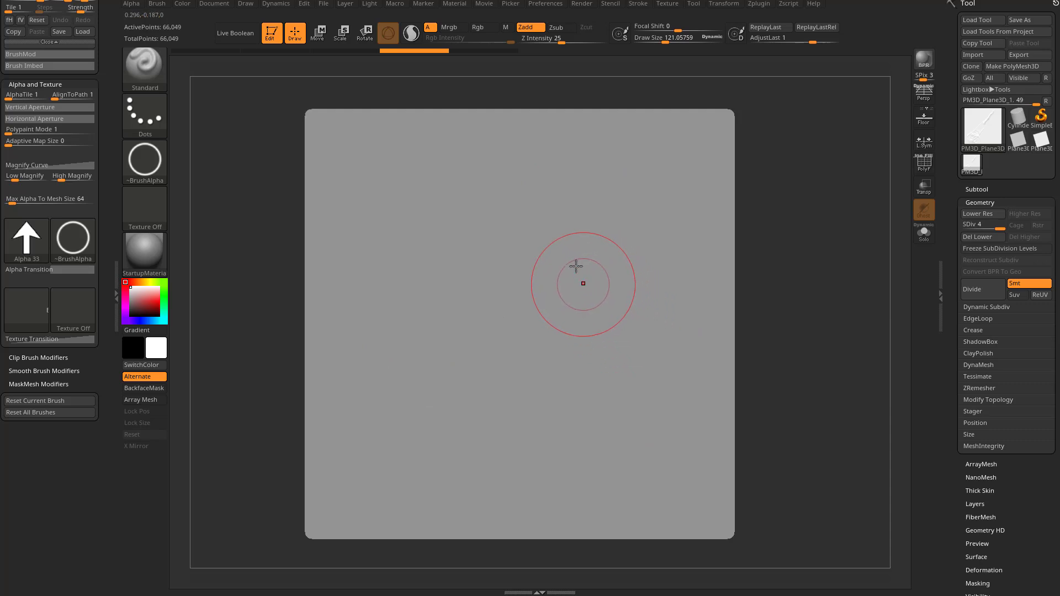
- Apply the SkinShade4 material to the plane and subdivide the mesh to level 5
left_click(142, 255)
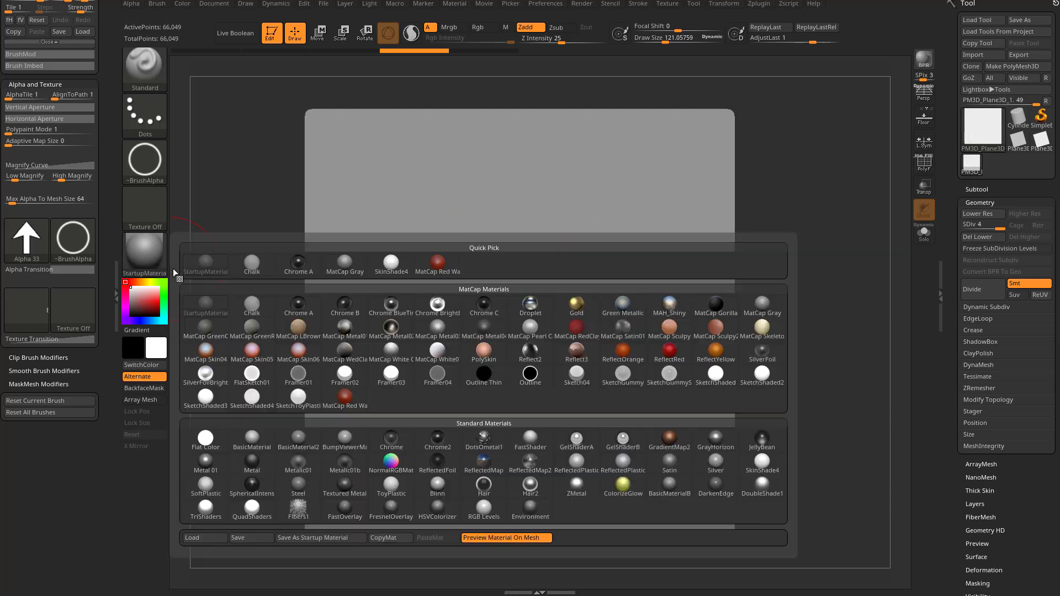
left_click(762, 464)
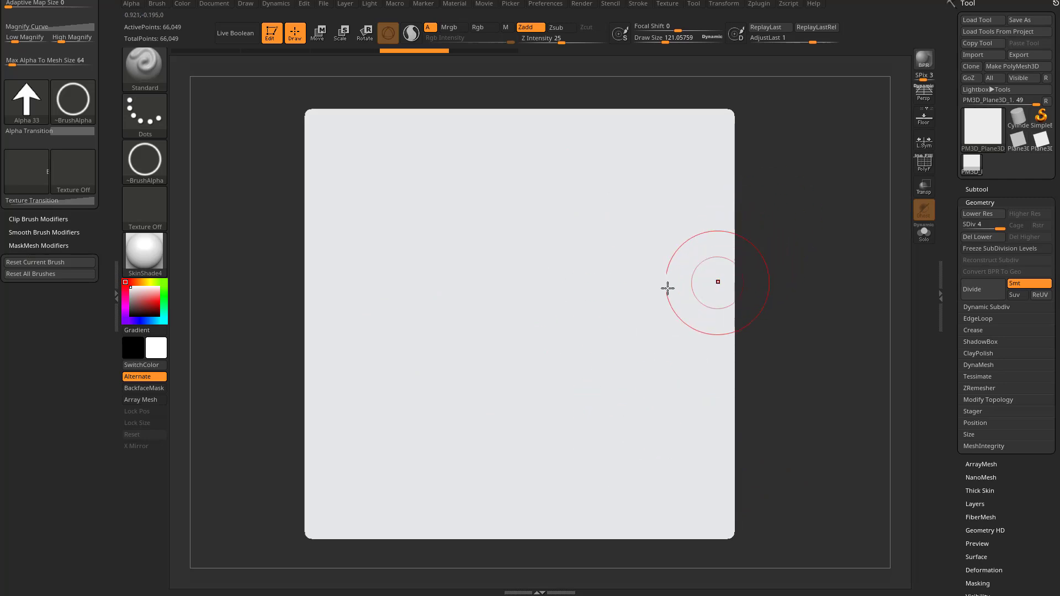
key("ctrl")
key("ctrl+d")
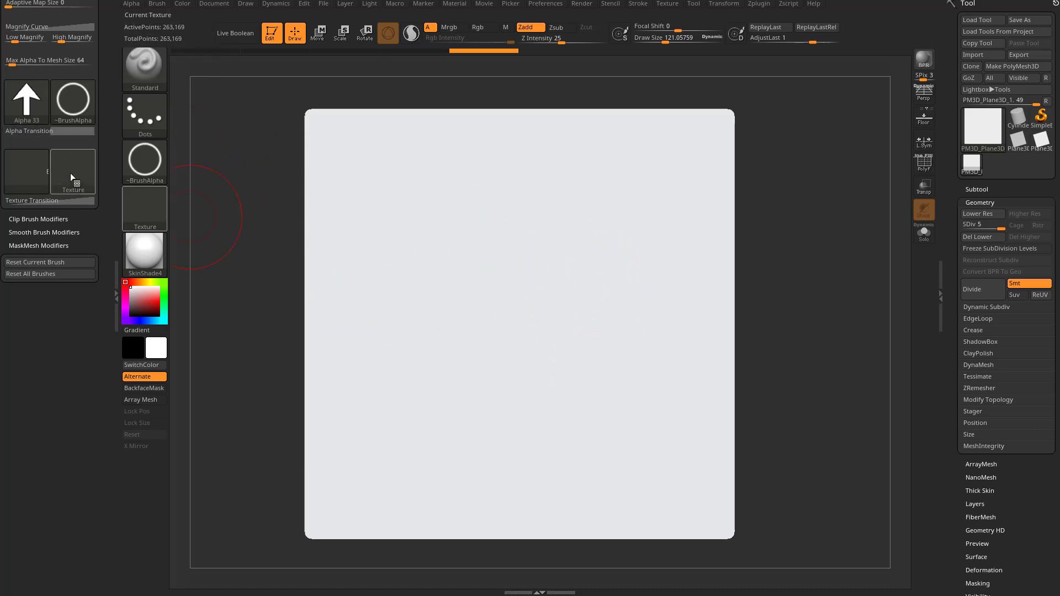
- Assign rainbow Texture 41 as the brush's current texture and brown Texture 21 as its base texture
left_click(144, 208)
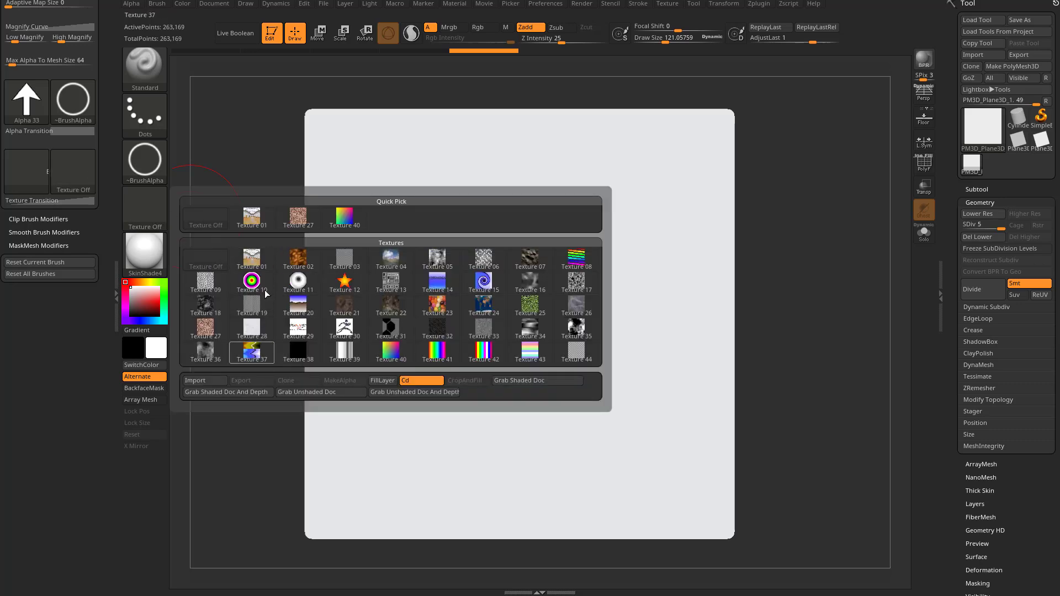
left_click(437, 351)
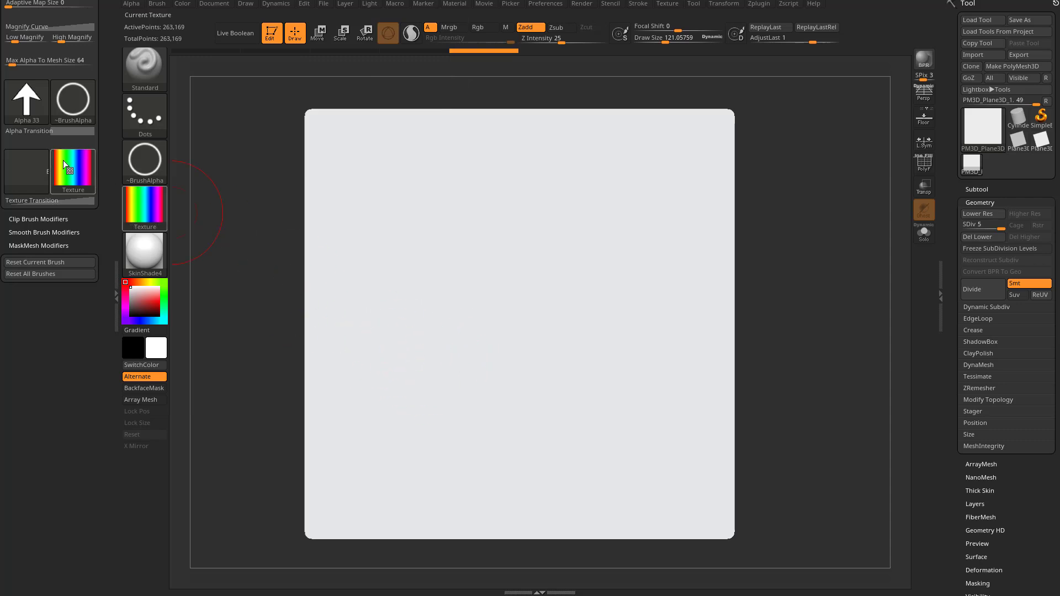
mouse_move(75, 159)
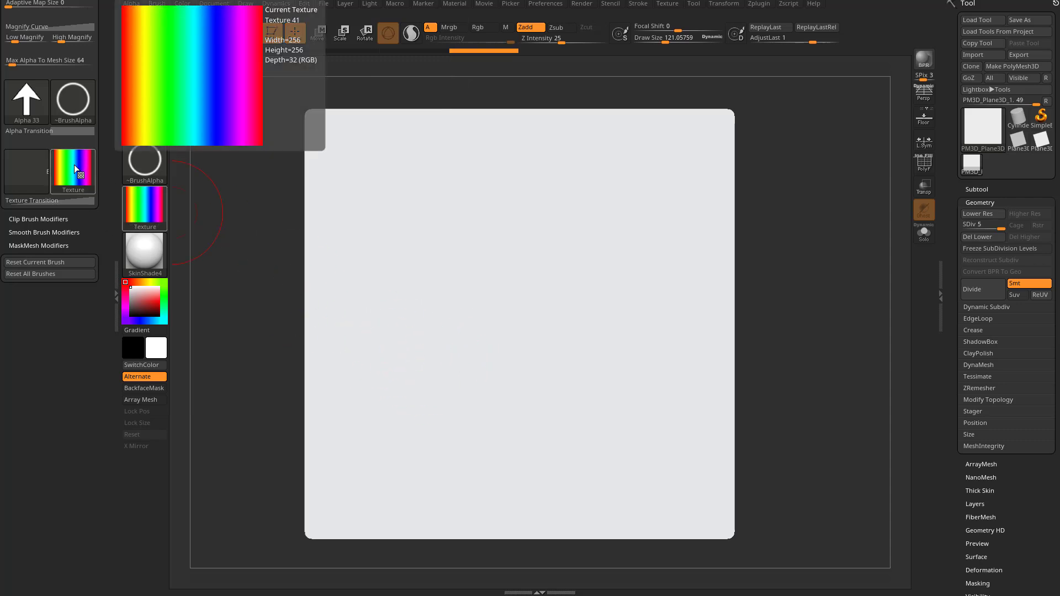
left_click(30, 169)
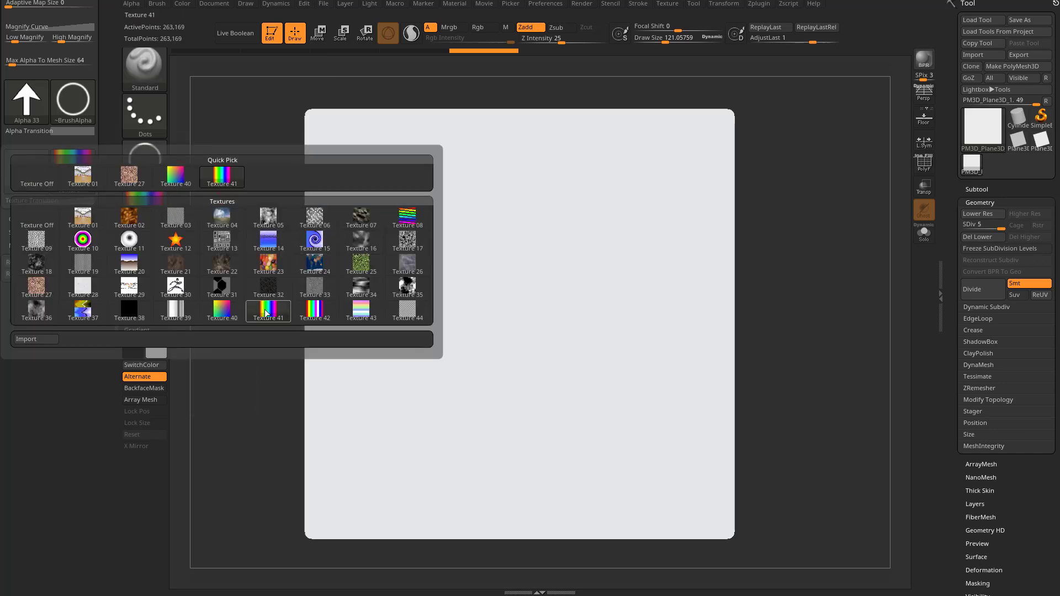
mouse_move(267, 314)
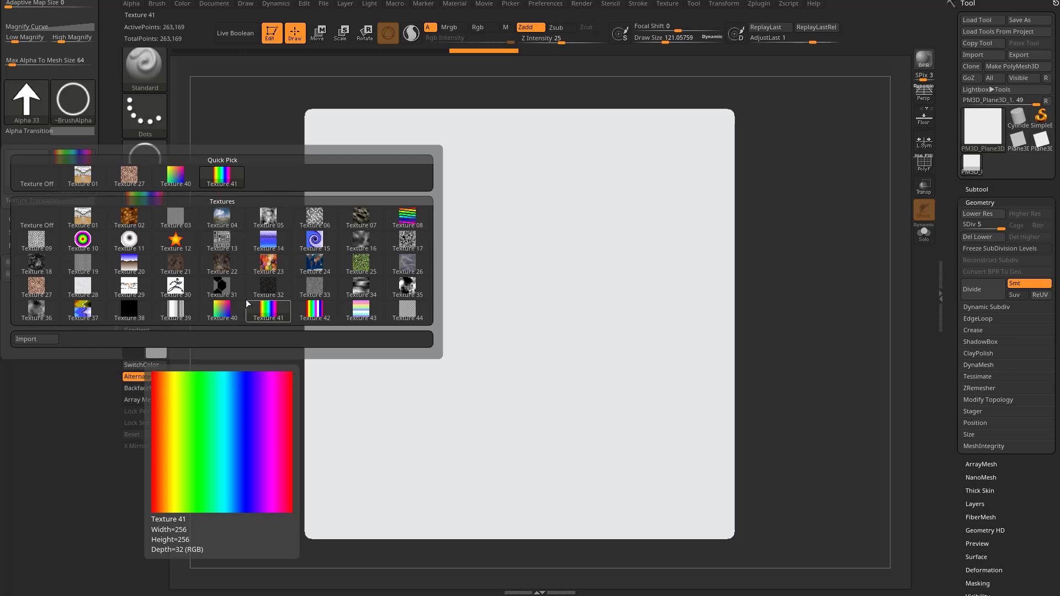
left_click(174, 265)
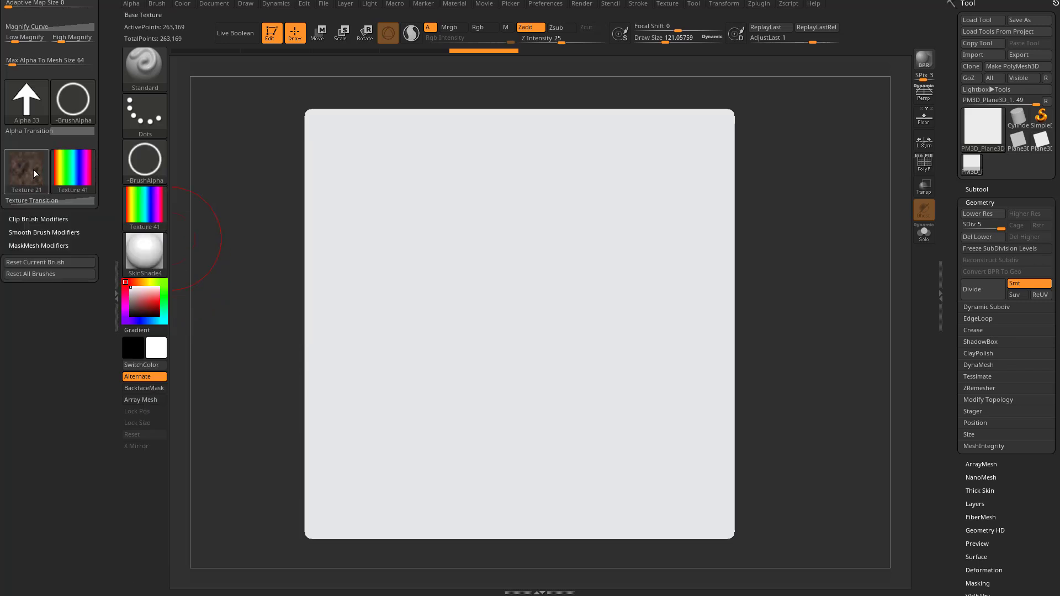
- Try a wavy light-pressure stroke continuing into a heavy-pressure diagonal stroke across the plane, and undo it
scroll(38, 300, "up", 5)
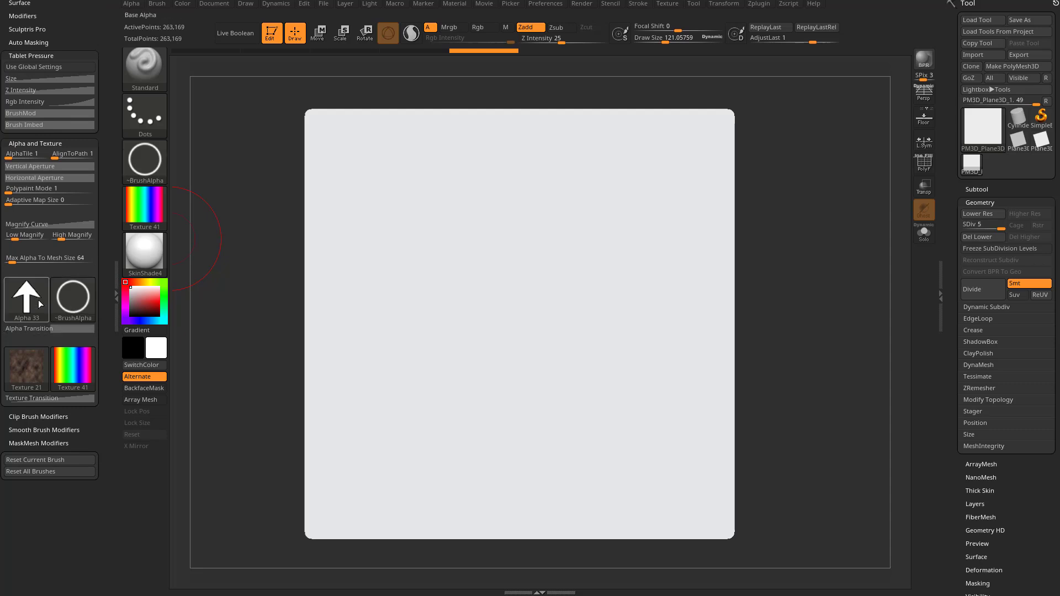
left_click_drag(483, 199, 481, 211)
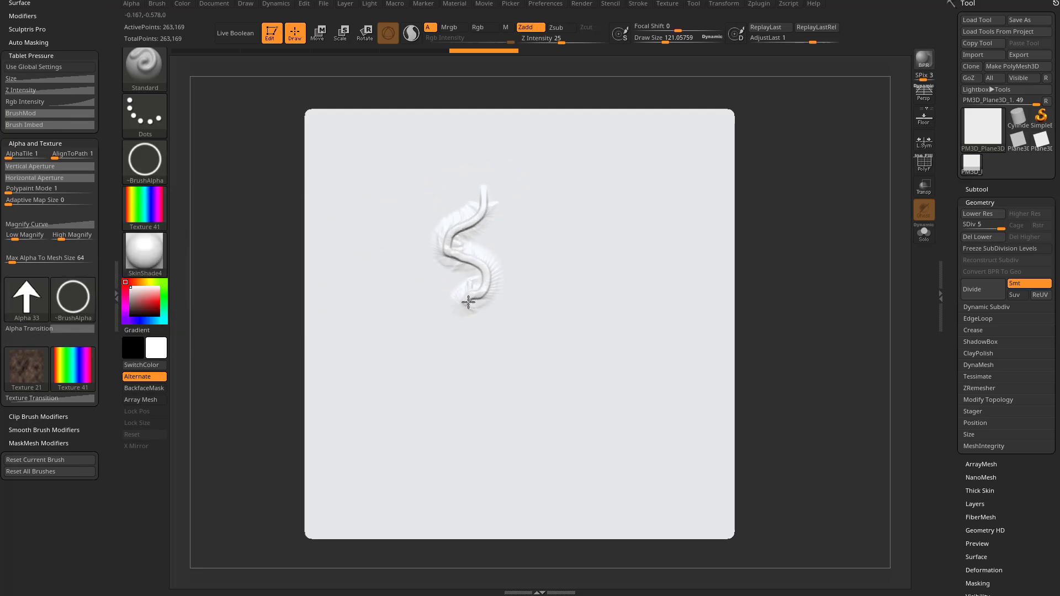
mouse_move(477, 346)
left_mouse_down()
mouse_move(489, 431)
mouse_move(525, 381)
mouse_move(579, 415)
left_mouse_up()
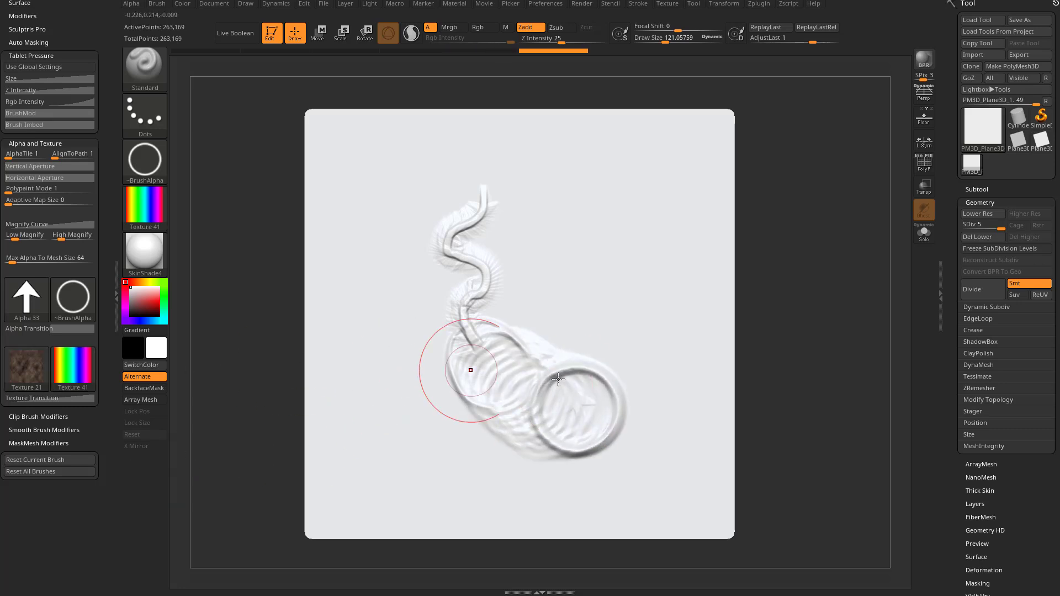
key("ctrl+z")
key("ctrl+z")
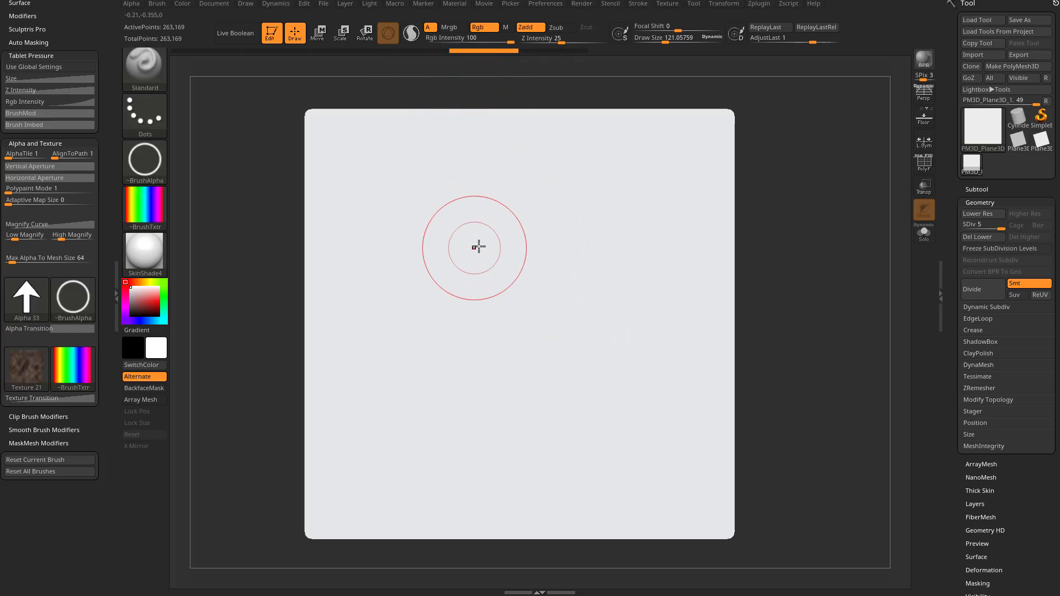
- Expand the Subtool list and enable polypaint display on the plane subtool
key("shift")
left_click(974, 189)
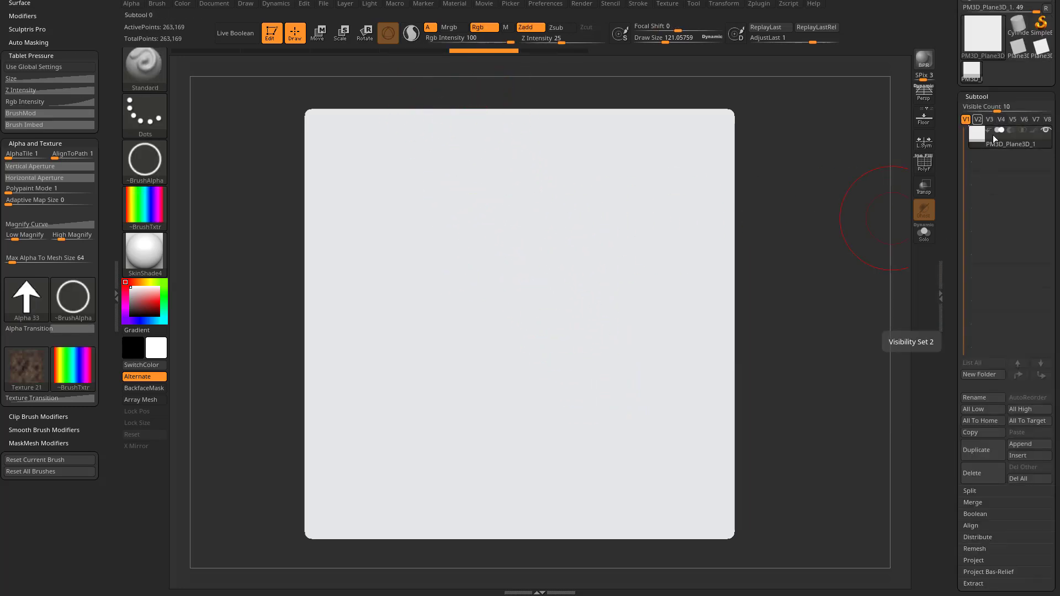
left_click(1034, 133)
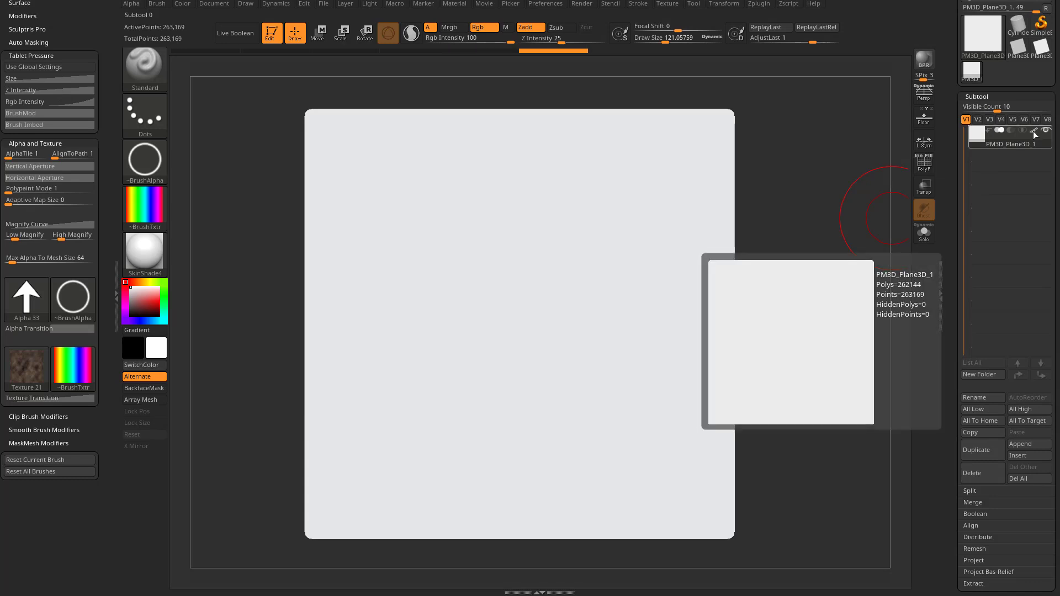
- Try long winding textured strokes over the plane with light to heavy pen pressure, and undo them
left_click_drag(439, 186, 434, 206)
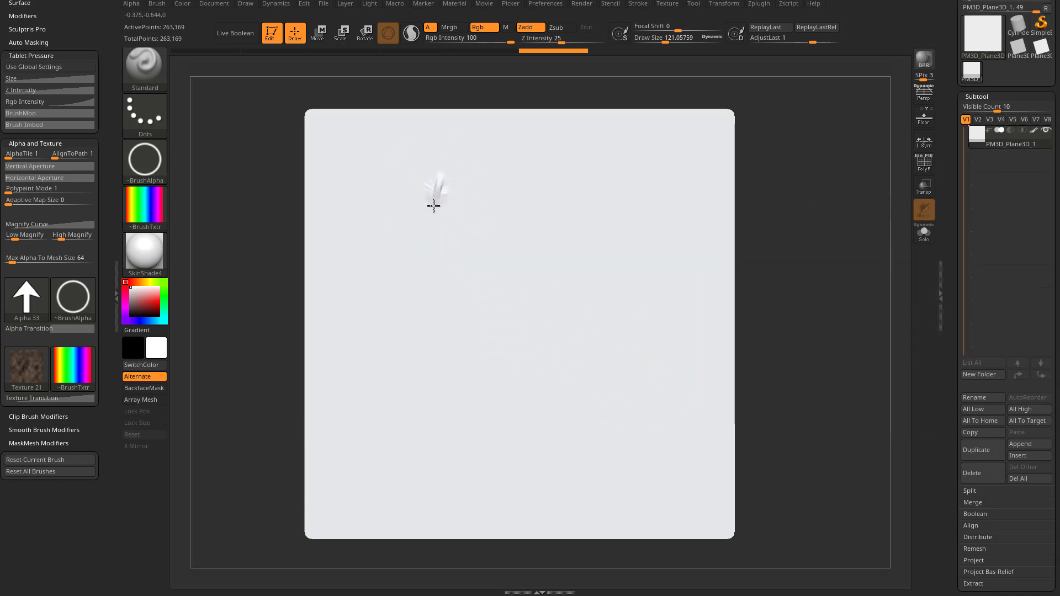
left_click_drag(452, 247, 436, 330)
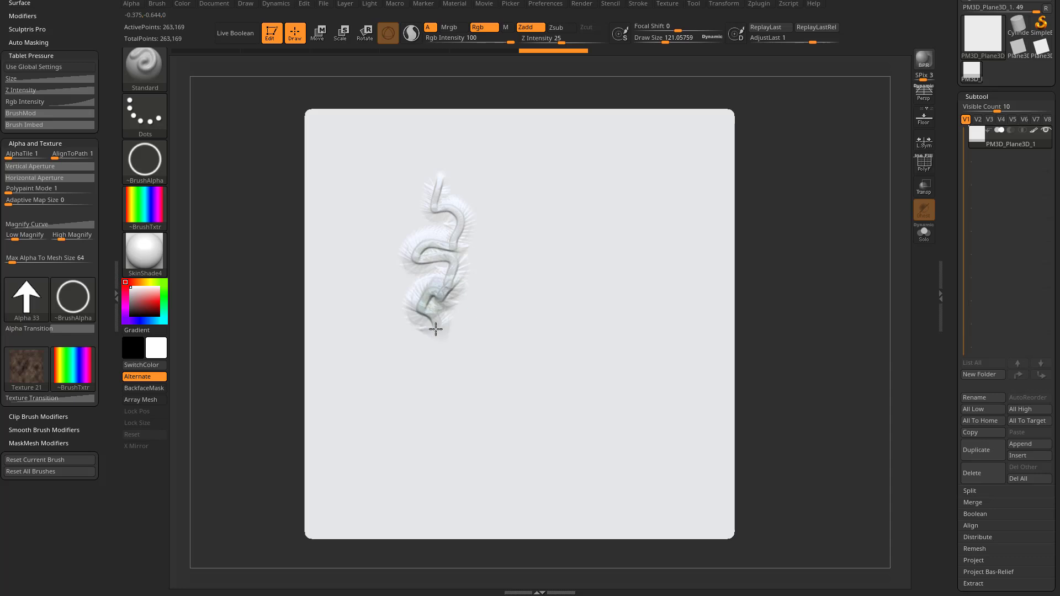
mouse_move(414, 376)
left_mouse_down()
mouse_move(505, 309)
mouse_move(470, 281)
mouse_move(509, 259)
mouse_move(542, 283)
mouse_move(585, 413)
mouse_move(535, 409)
mouse_move(436, 458)
mouse_move(589, 273)
mouse_move(574, 223)
mouse_move(552, 221)
mouse_move(628, 377)
left_mouse_up()
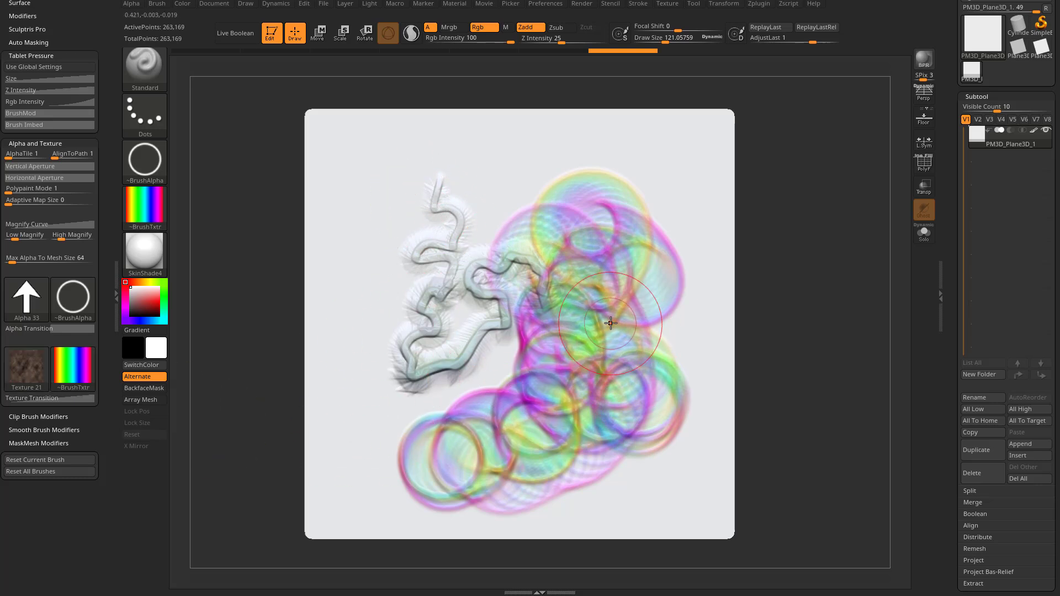
key("ctrl+z")
mouse_move(442, 271)
left_mouse_down()
mouse_move(568, 357)
mouse_move(514, 300)
mouse_move(577, 203)
mouse_move(610, 241)
left_mouse_up()
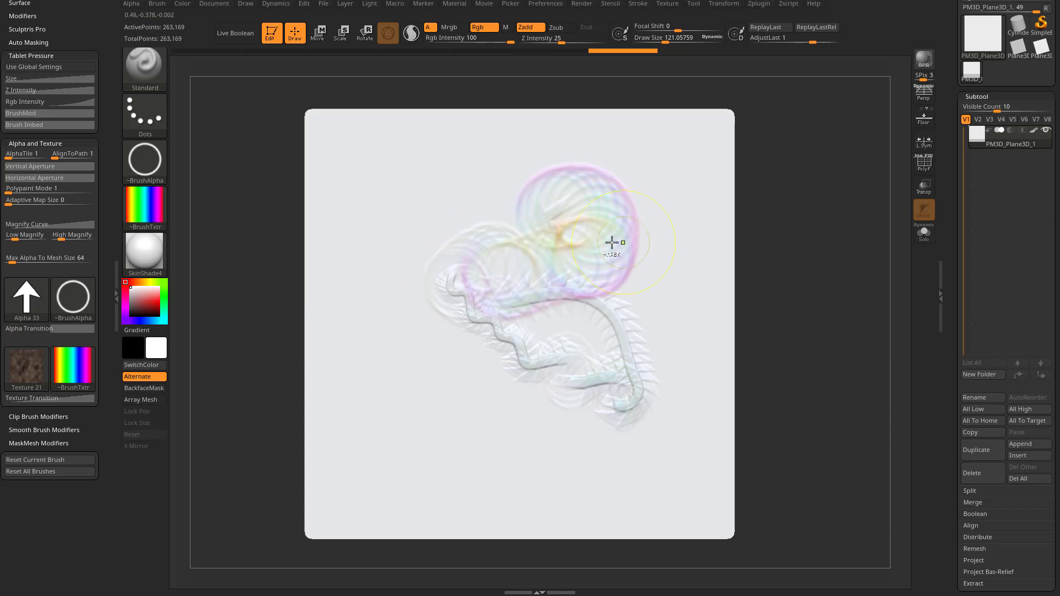
key("ctrl+z")
- Examine the Rgb Intensity tablet pressure curve alongside the brush's Texture Transition curve
left_click(38, 103)
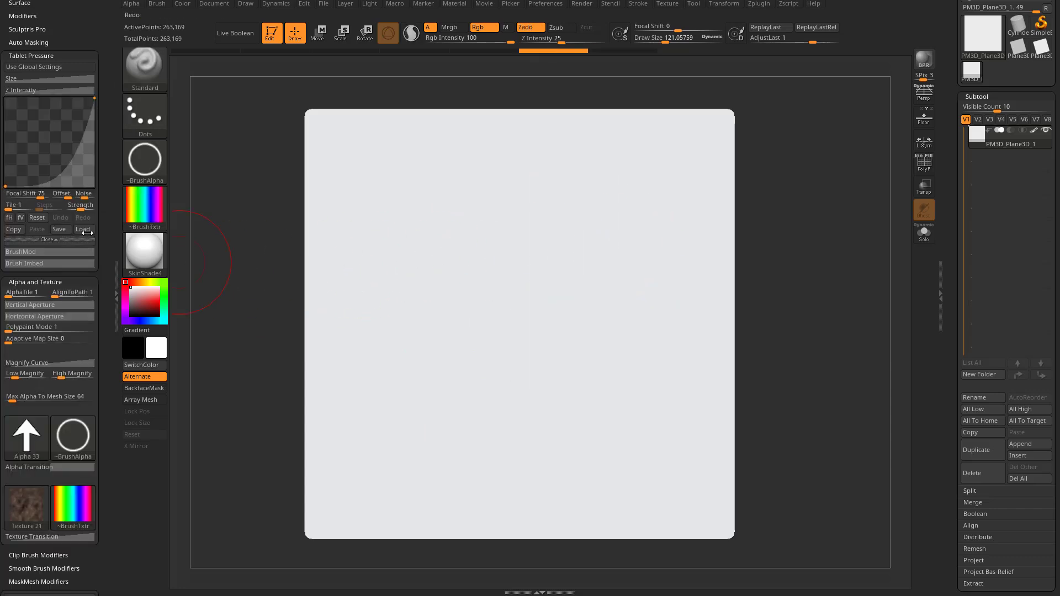
left_click_drag(41, 170, 190, 134)
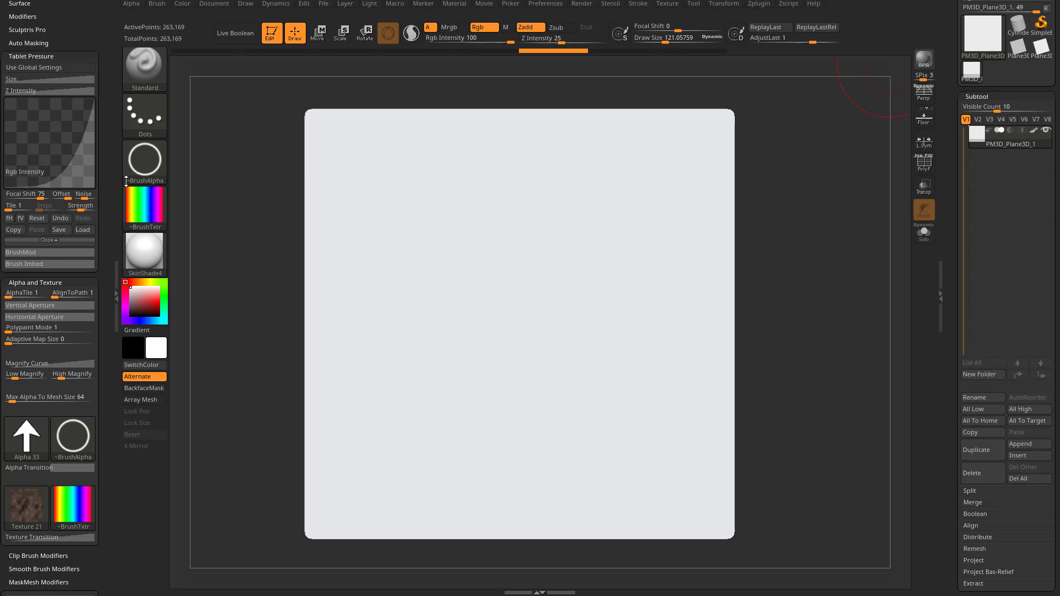
scroll(116, 190, "down", 3)
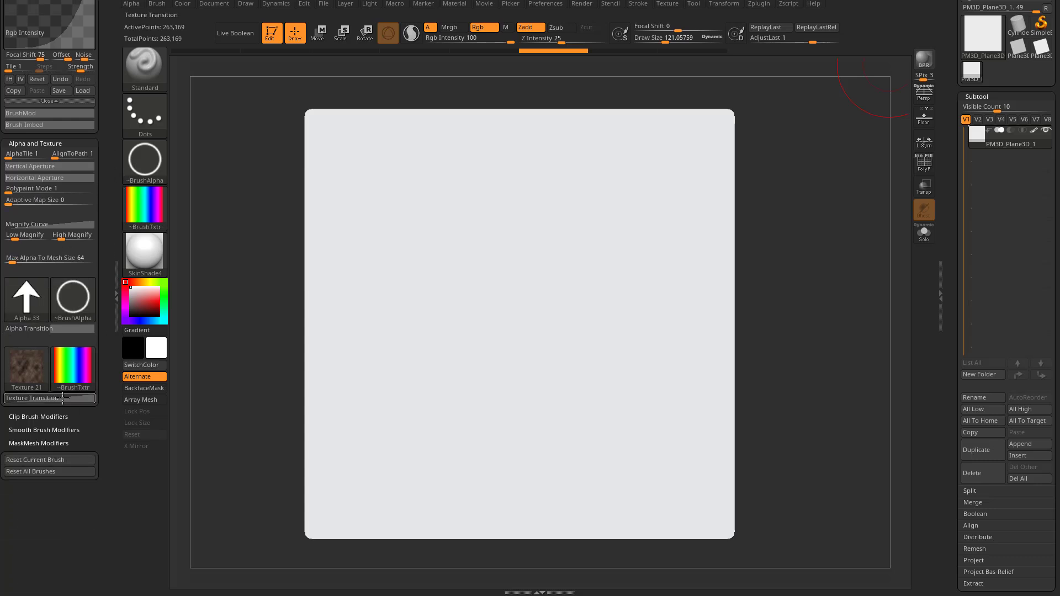
left_click(62, 399)
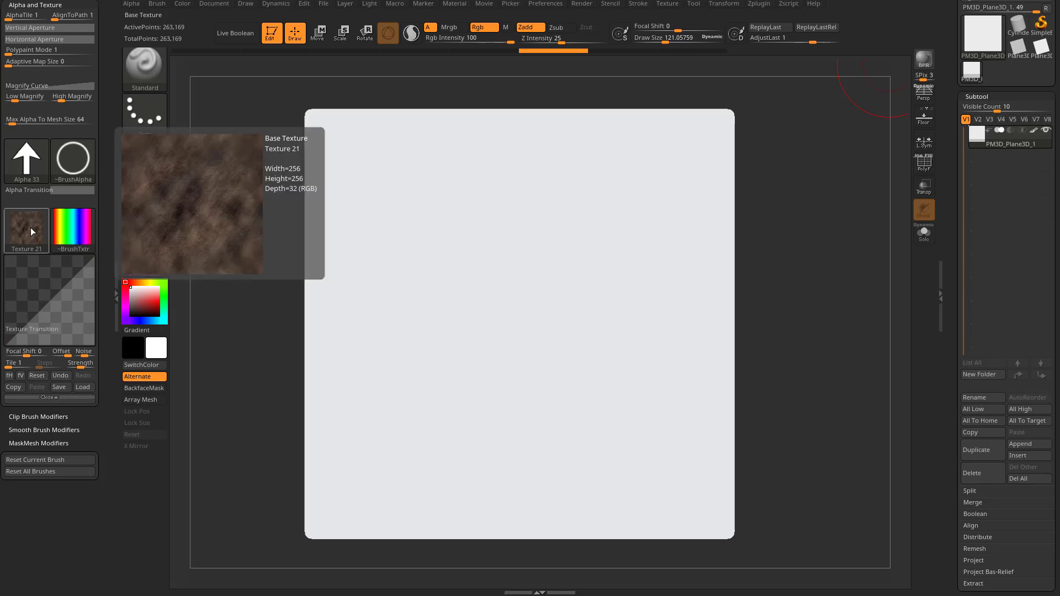
scroll(107, 303, "up", 6)
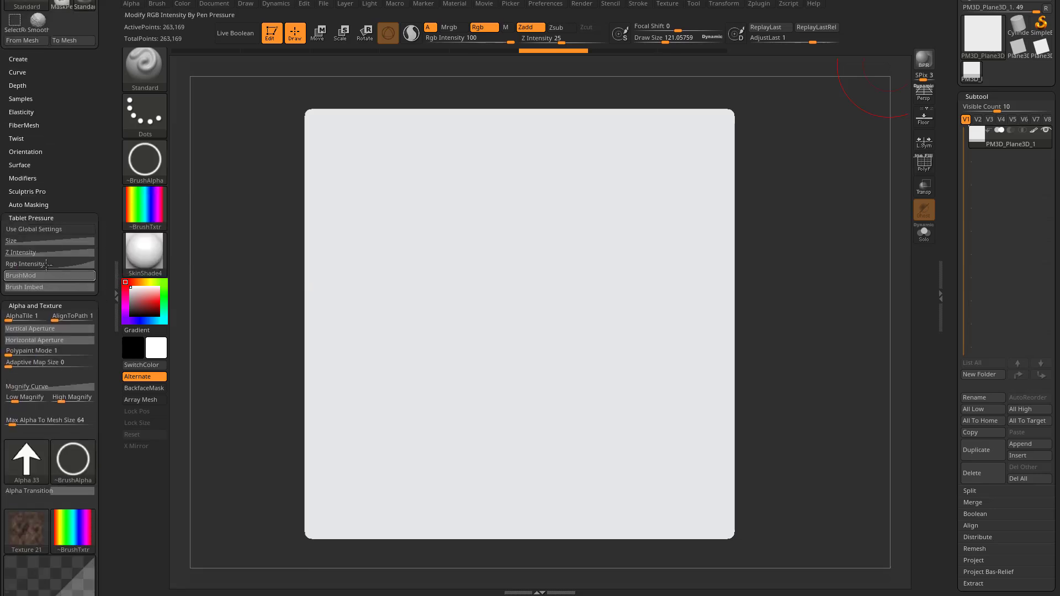
left_click(36, 264)
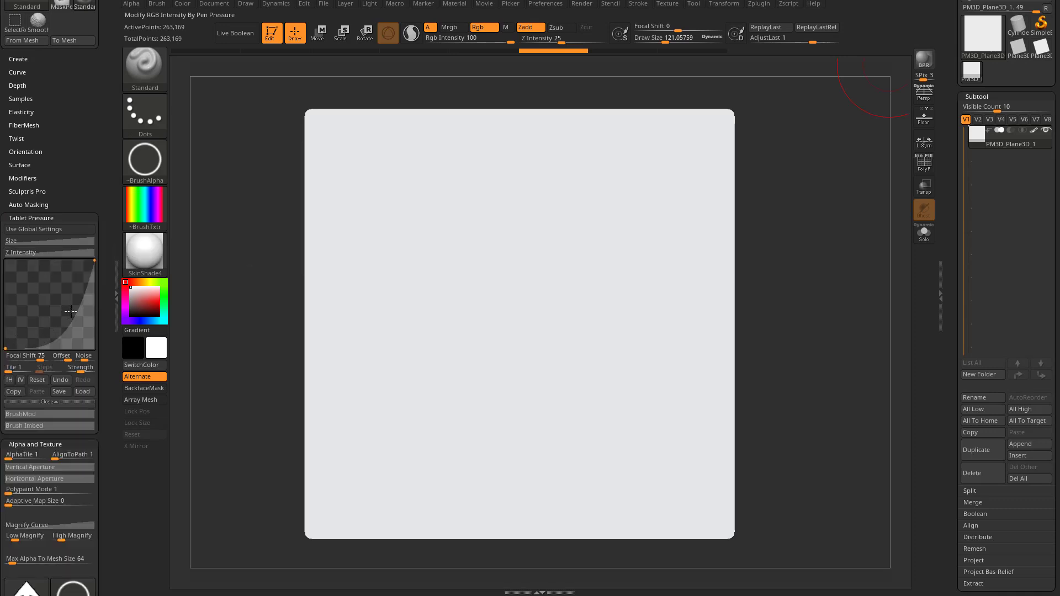
left_click_drag(107, 396, 107, 306)
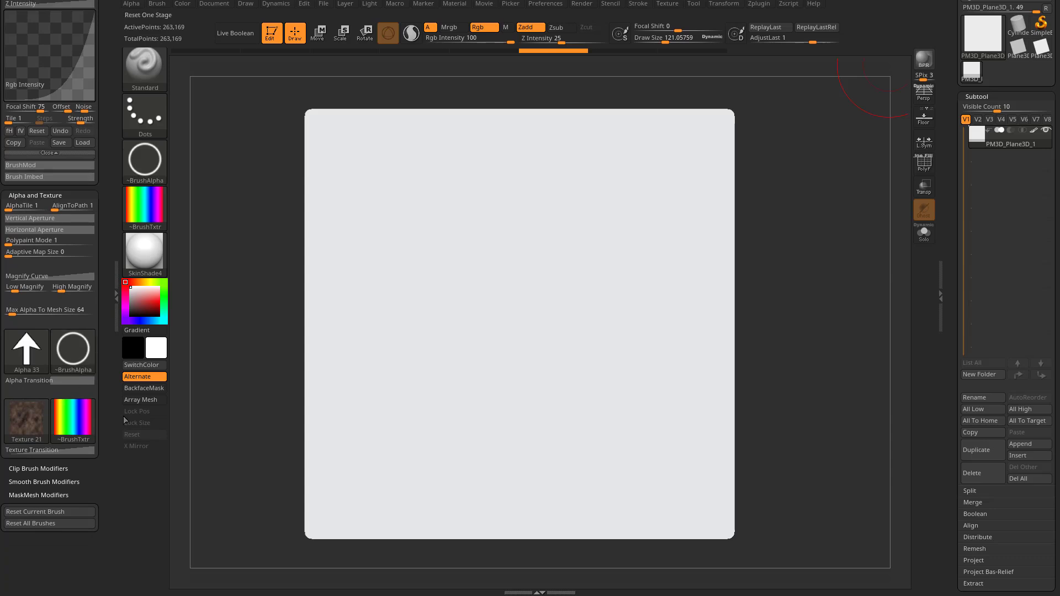
left_click(55, 450)
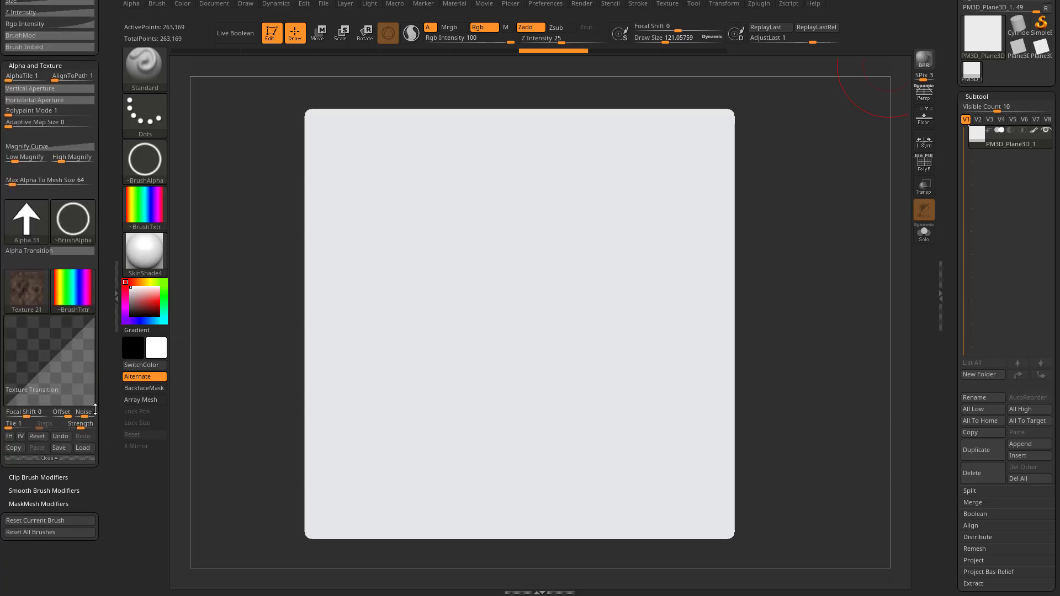
- Reshape the Texture Transition curve into a sharp midpoint step like the Alpha Transition curve, and paint a long winding test stroke over the plane
left_click(51, 251)
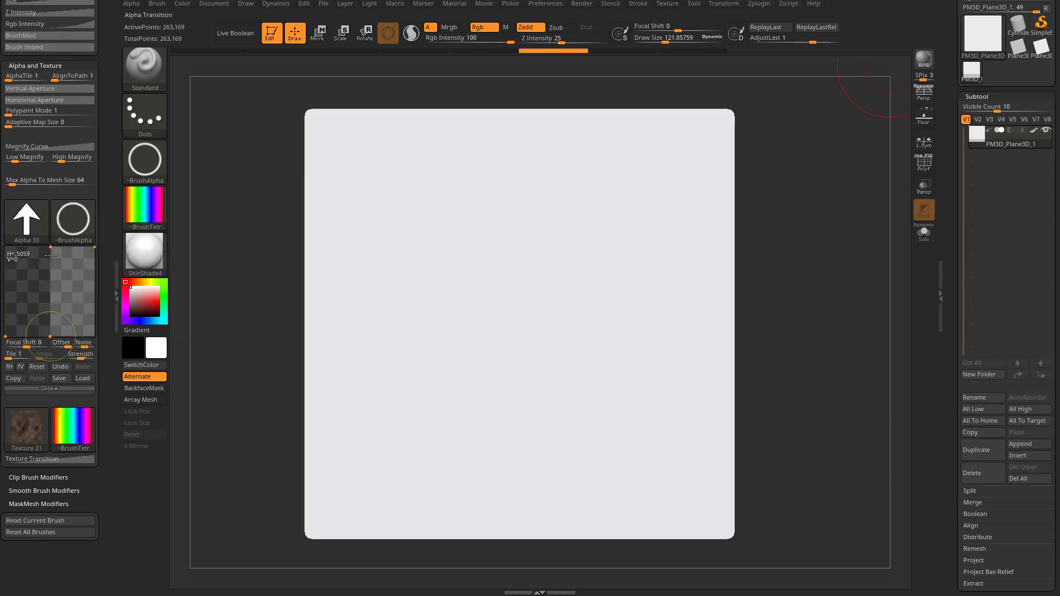
scroll(84, 353, "down", 2)
left_click(48, 429)
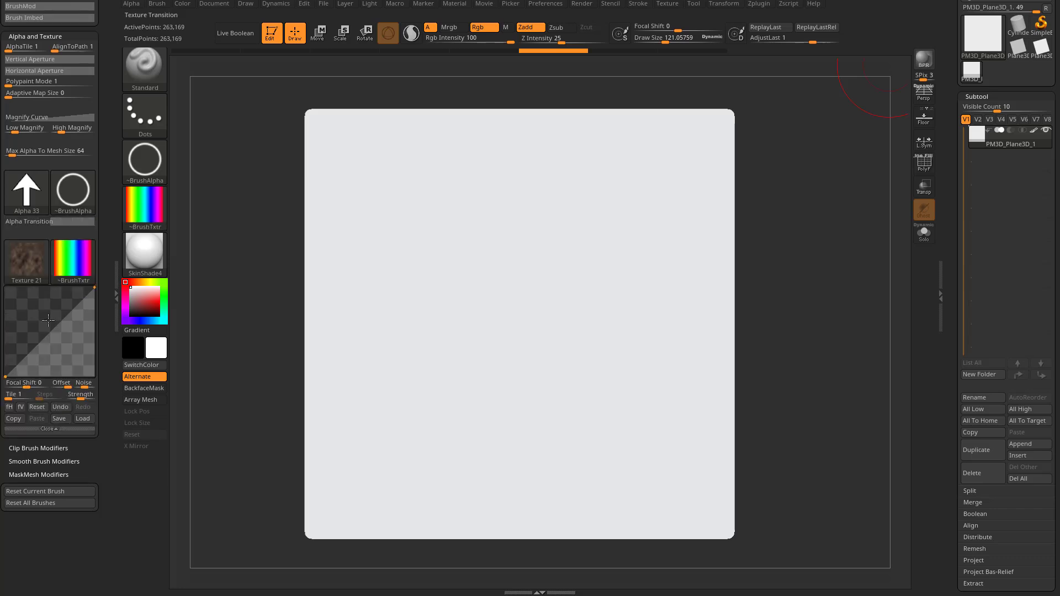
left_click_drag(49, 331, 51, 380)
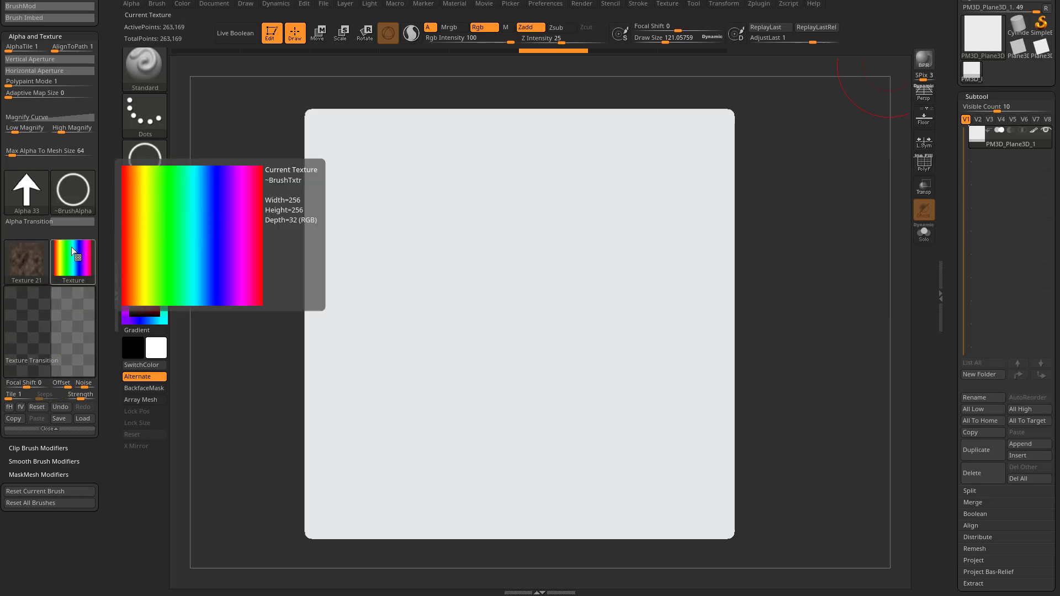
mouse_move(449, 233)
left_mouse_down()
mouse_move(482, 300)
mouse_move(468, 409)
mouse_move(523, 289)
mouse_move(585, 228)
mouse_move(623, 246)
mouse_move(582, 244)
mouse_move(620, 260)
mouse_move(618, 425)
left_mouse_up()
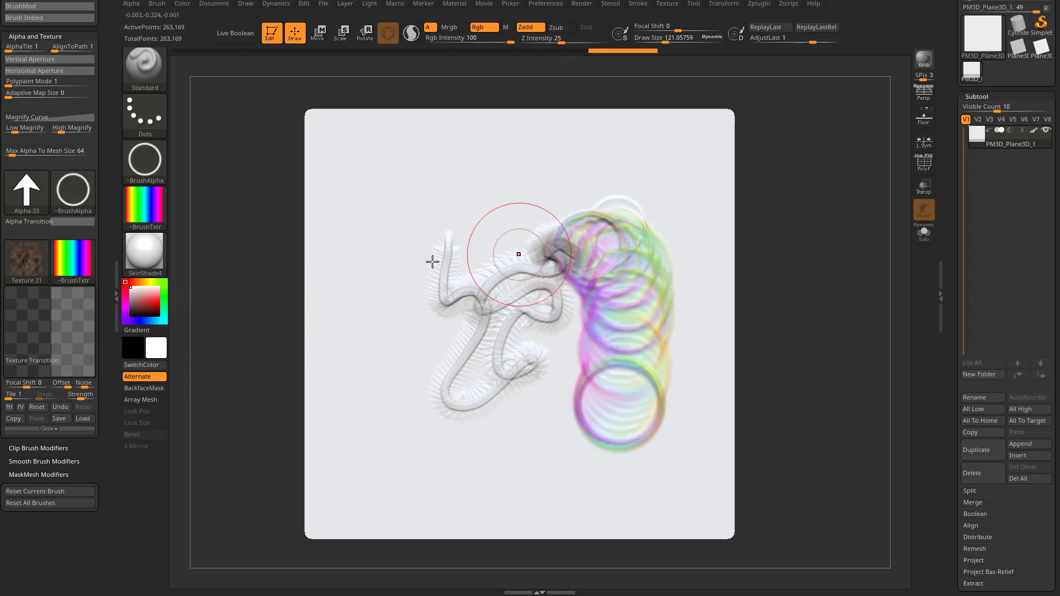
- Clear the test stroke, set the Rgb Intensity tablet pressure curve's Focal Shift to -100, and paint a winding stroke over the plane
scroll(96, 253, "up", 5)
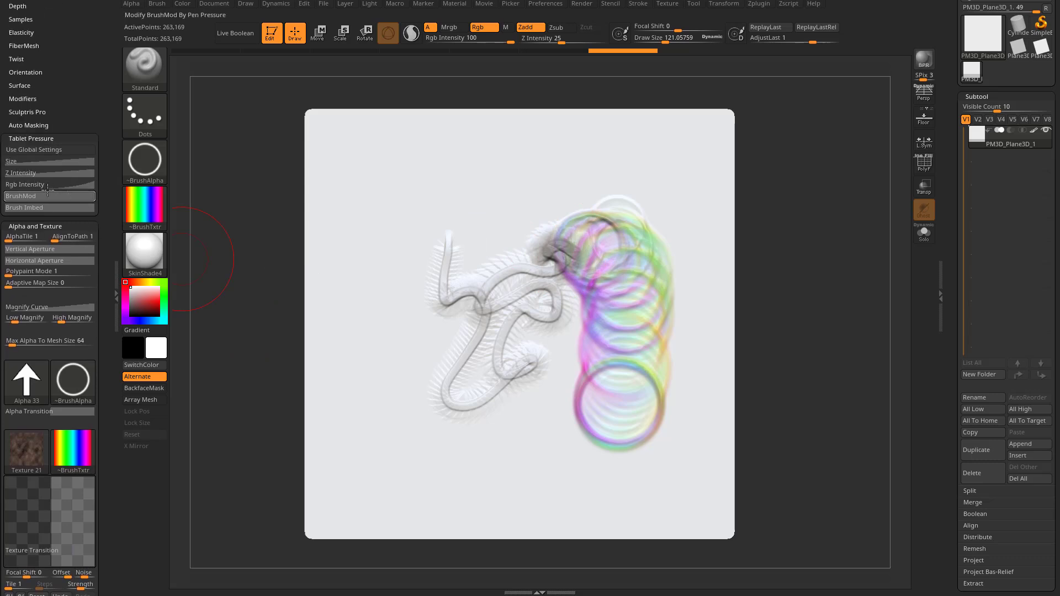
left_click(48, 186)
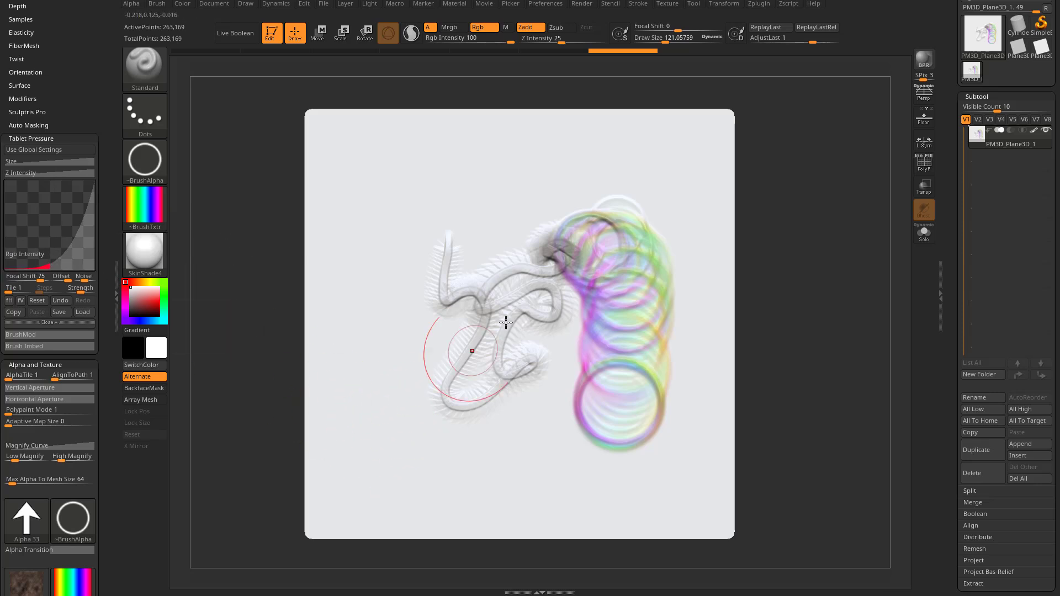
key("ctrl+n")
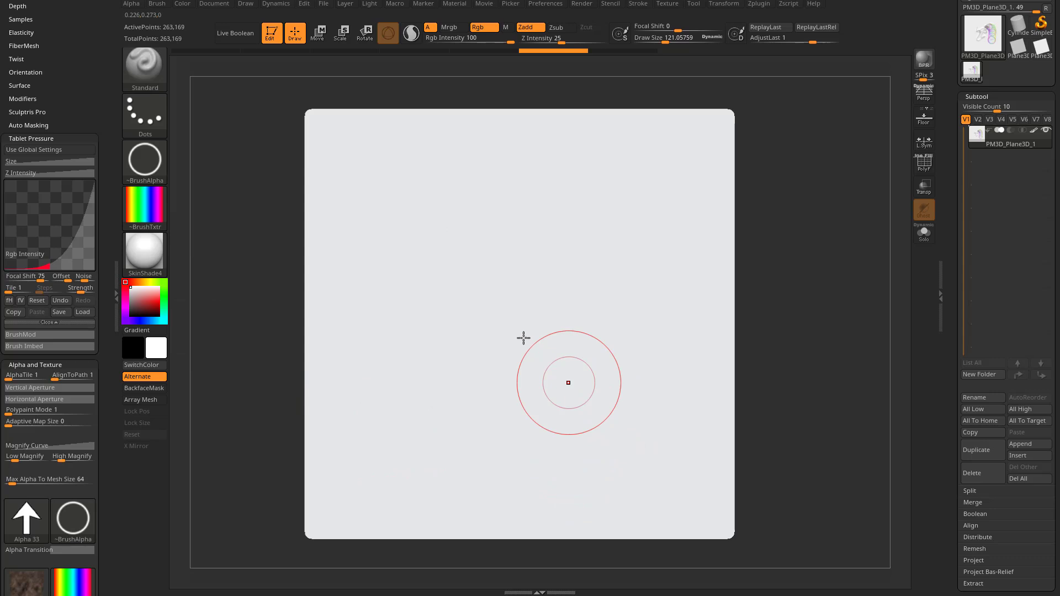
left_click(41, 278)
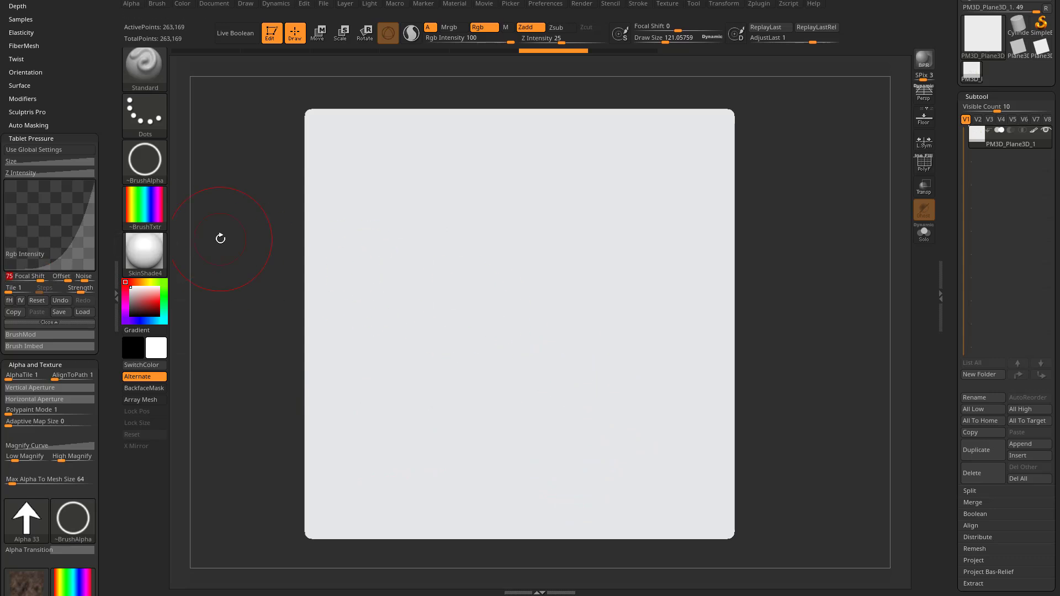
type("0")
left_click_drag(17, 282, 5, 282)
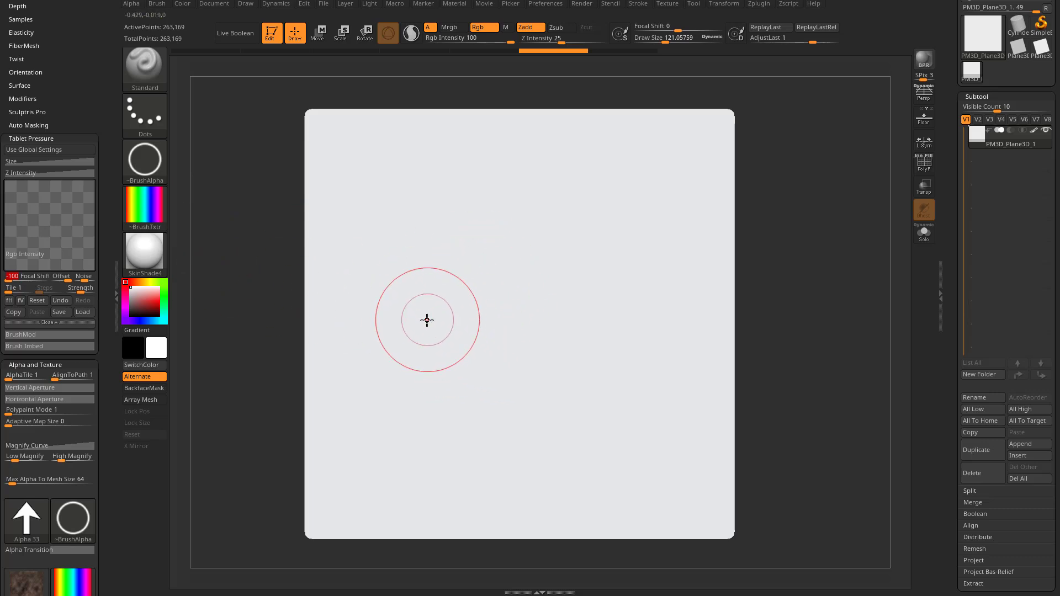
mouse_move(419, 260)
left_mouse_down()
mouse_move(437, 335)
mouse_move(411, 350)
mouse_move(384, 317)
mouse_move(412, 411)
mouse_move(577, 282)
mouse_move(657, 181)
left_mouse_up()
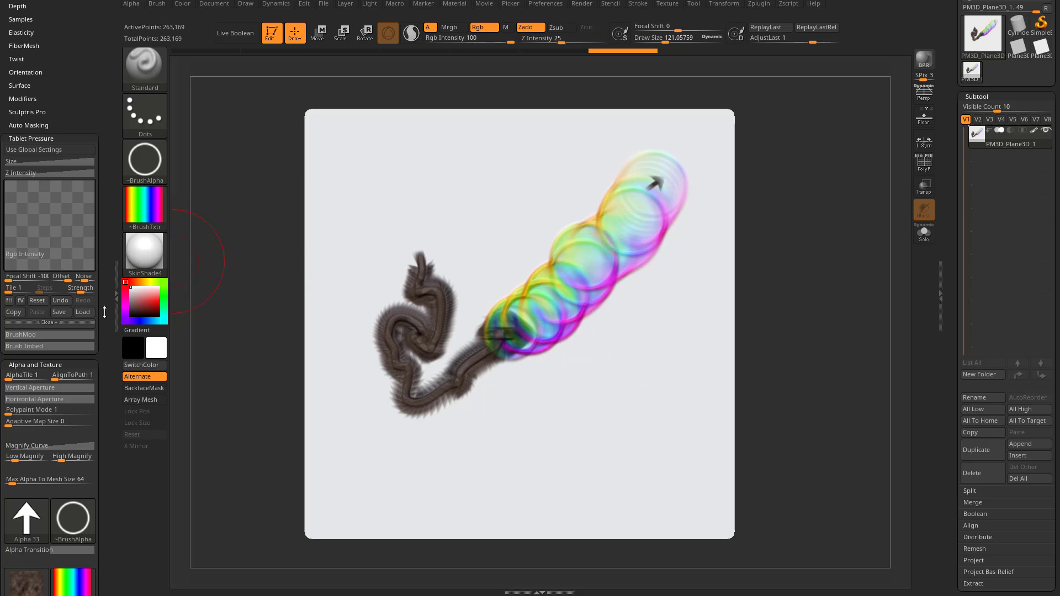
- Try a test stroke with the Alpha Transition curve flipped horizontally, restore the curve's direction, and undo the painted strokes
scroll(96, 287, "down", 5)
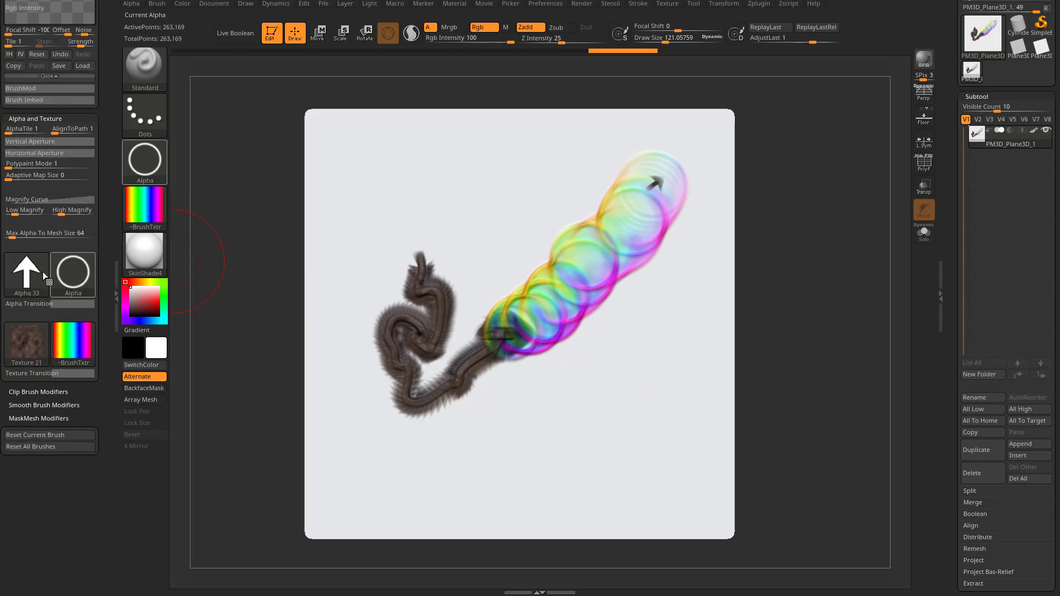
left_click(33, 304)
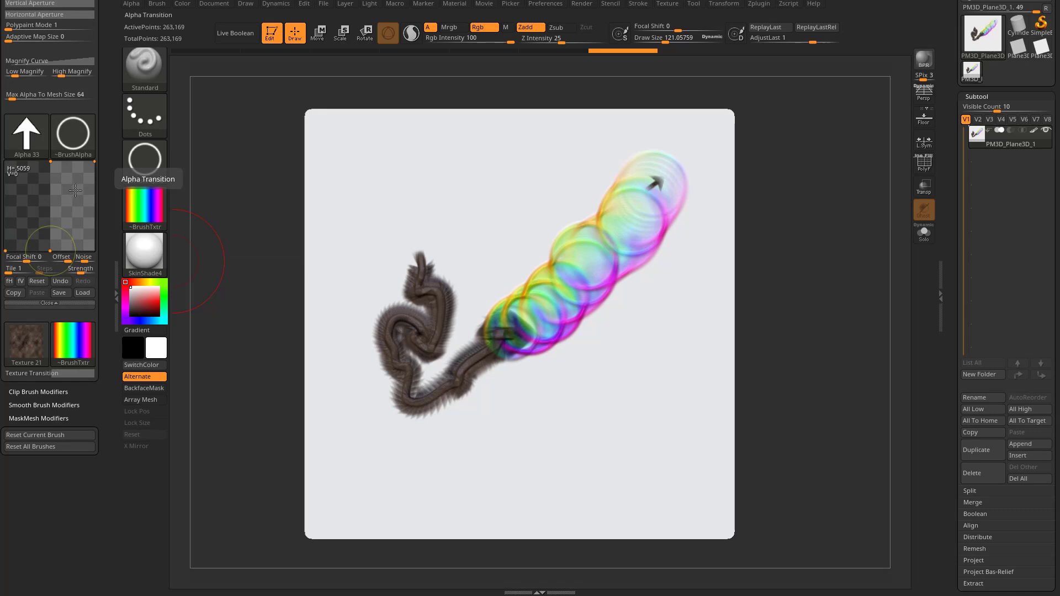
left_click(10, 283)
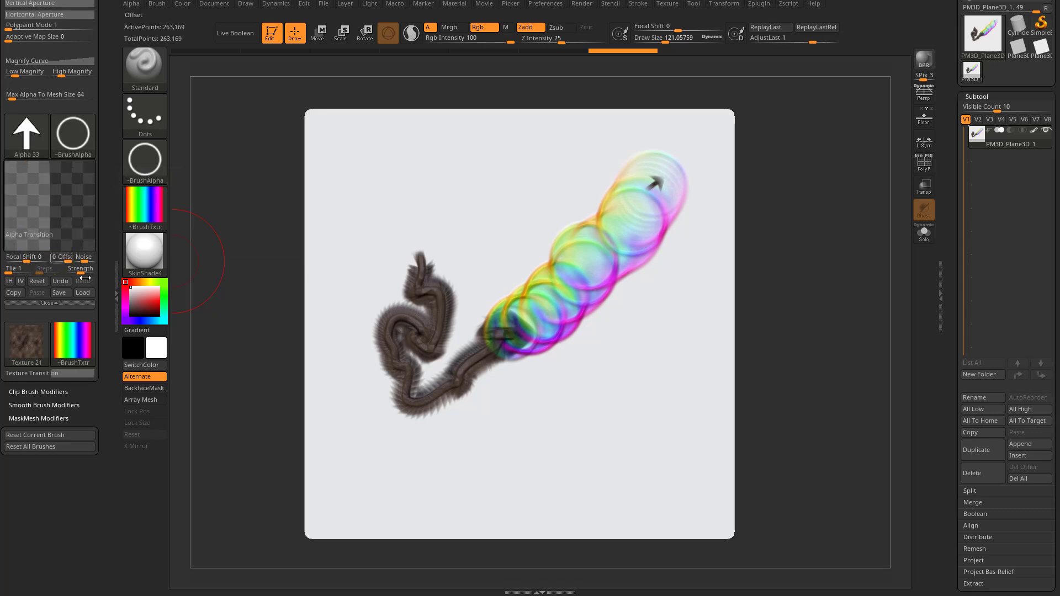
mouse_move(449, 450)
left_mouse_down()
mouse_move(582, 433)
mouse_move(683, 317)
left_mouse_up()
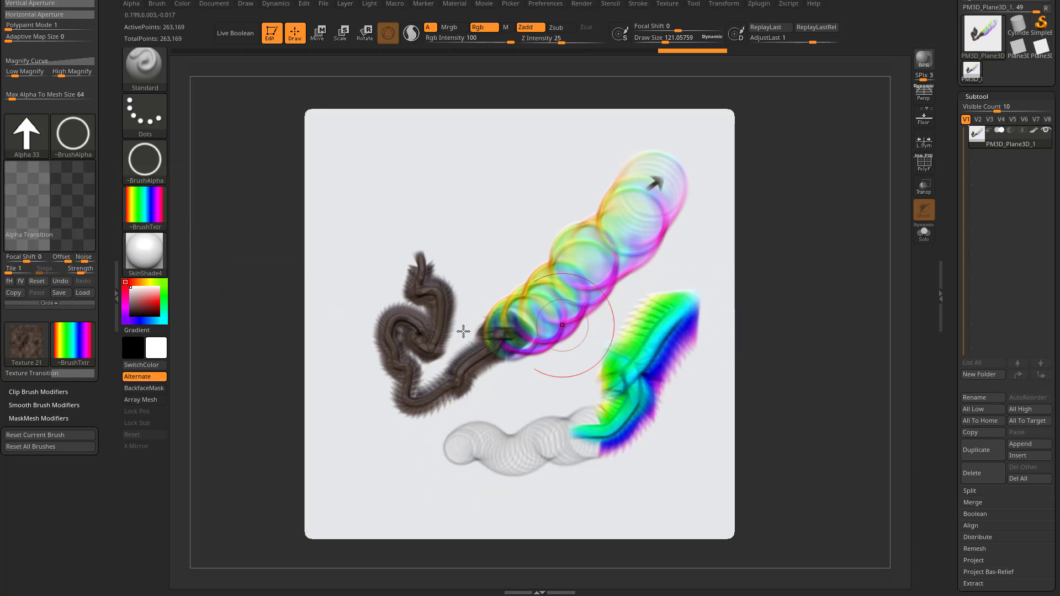
left_click(10, 283)
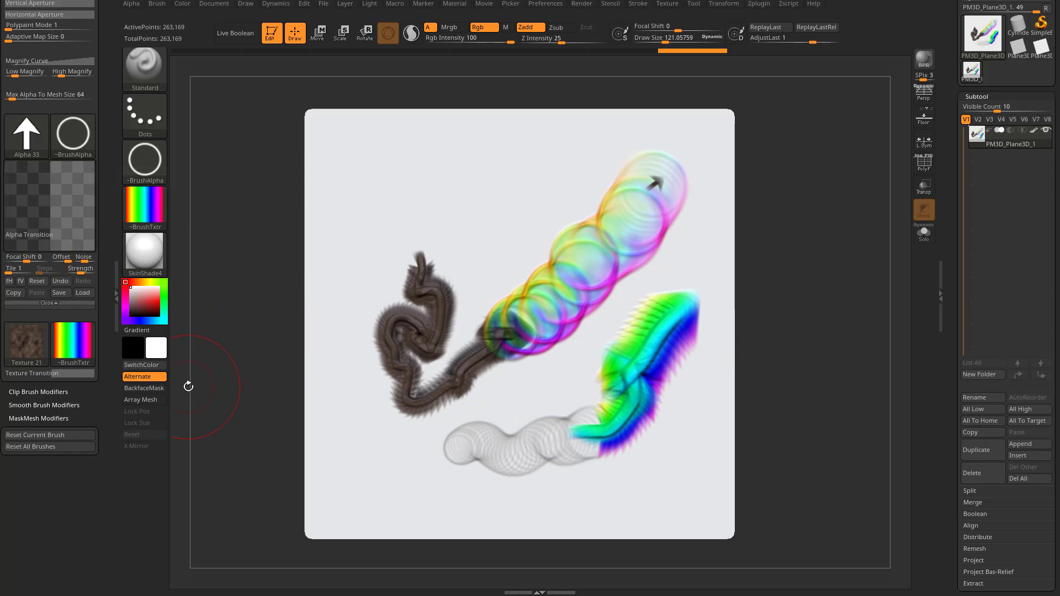
key("ctrl+z")
key("ctrl+z")
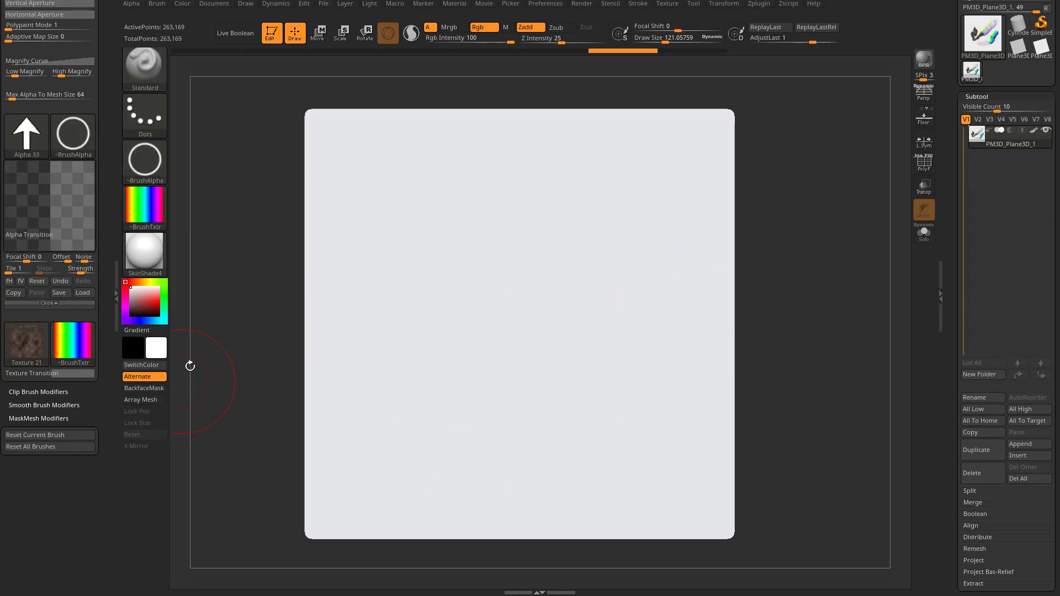
- Examine the Texture Transition curve, the Rgb Intensity tablet pressure curve, and the brush's base and current textures
left_click(30, 375)
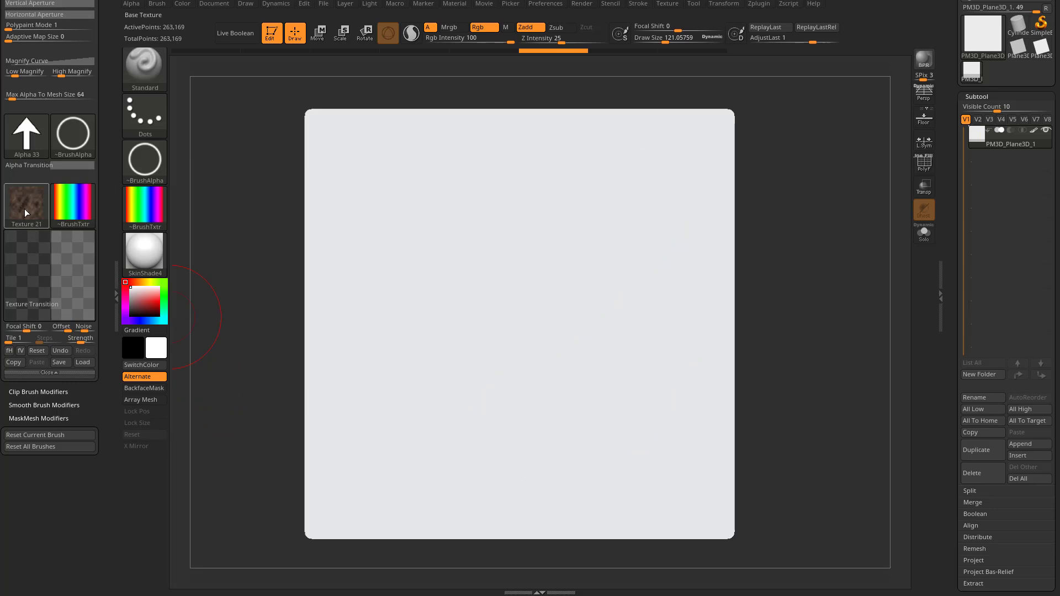
mouse_move(104, 182)
left_mouse_down()
mouse_move(97, 270)
mouse_move(110, 281)
left_mouse_up()
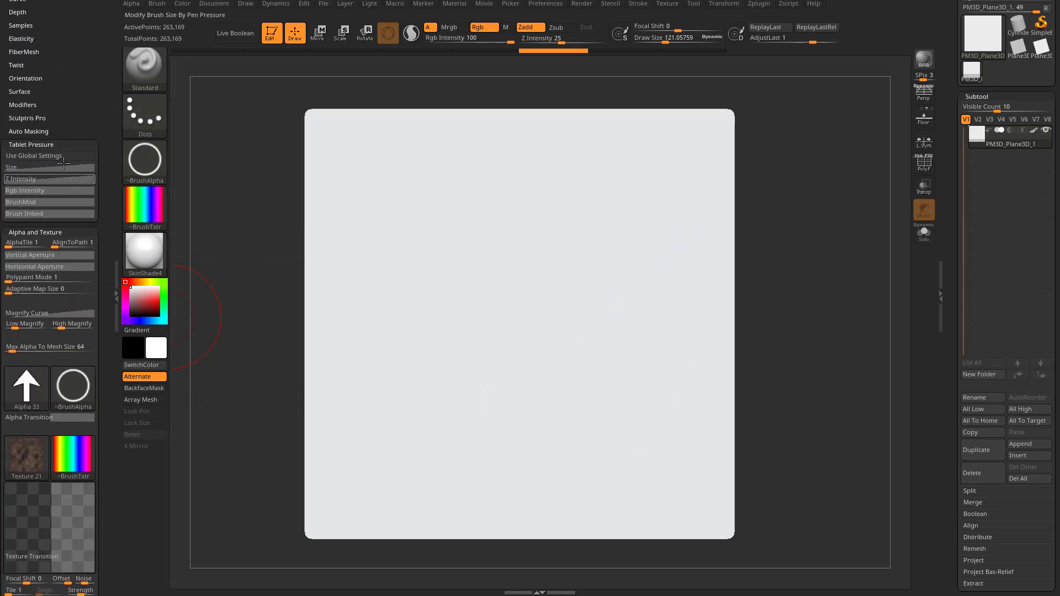
left_click(25, 190)
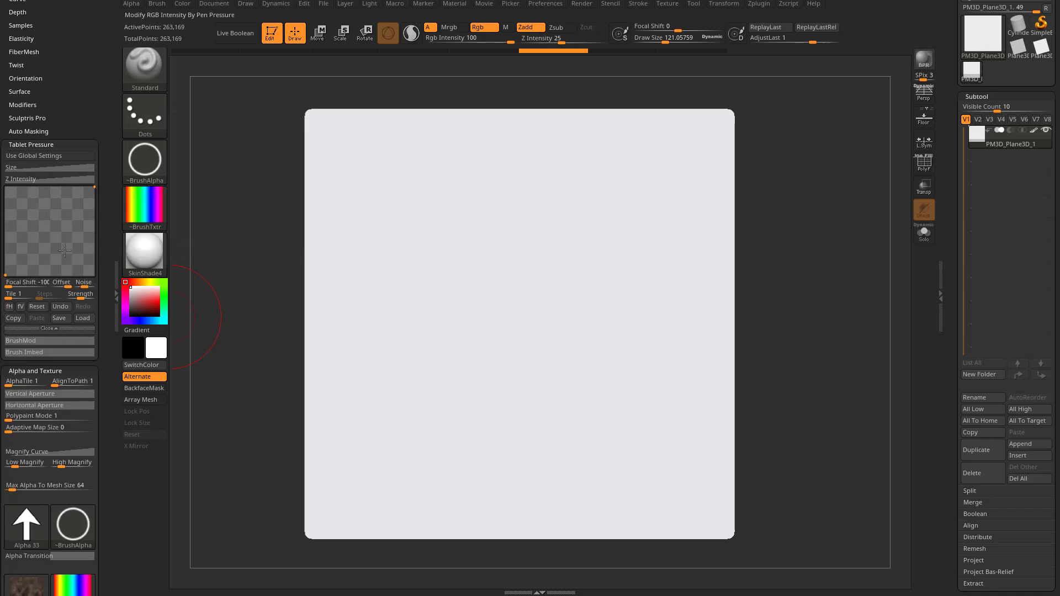
scroll(97, 239, "down", 5)
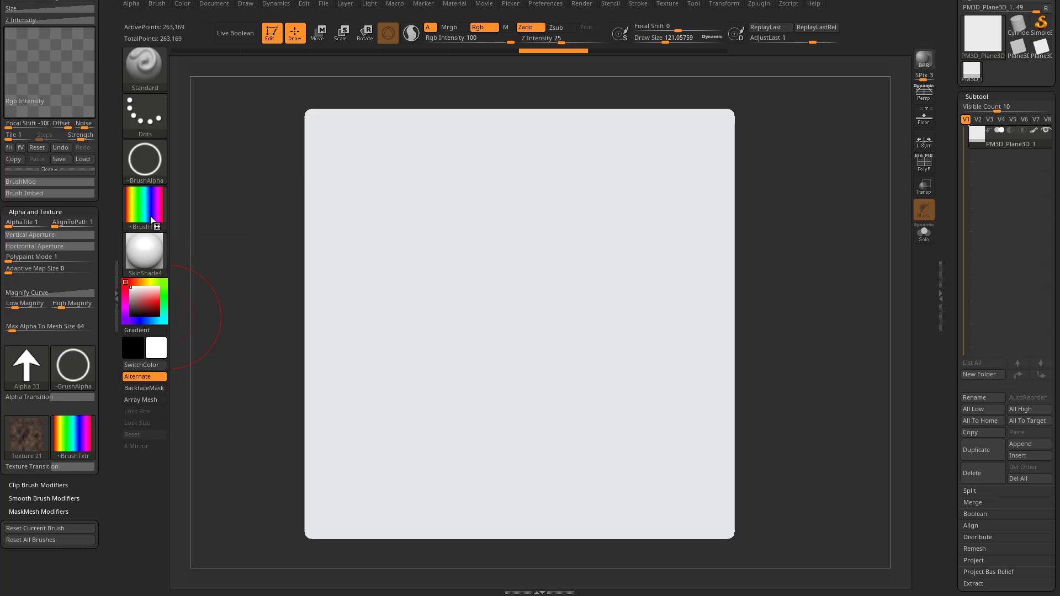
scroll(76, 347, "down", 2)
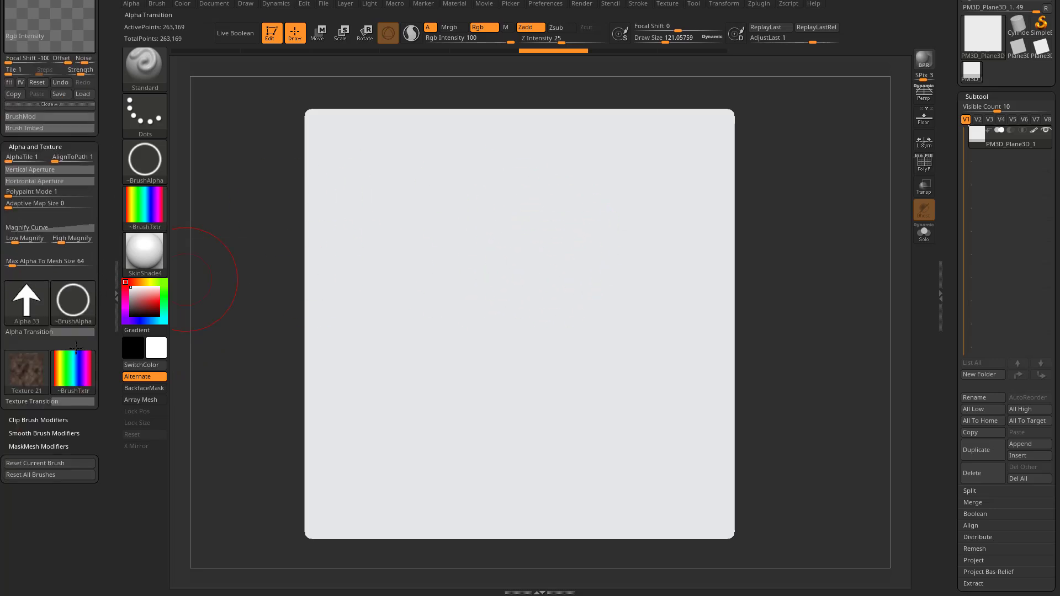
left_click(16, 370)
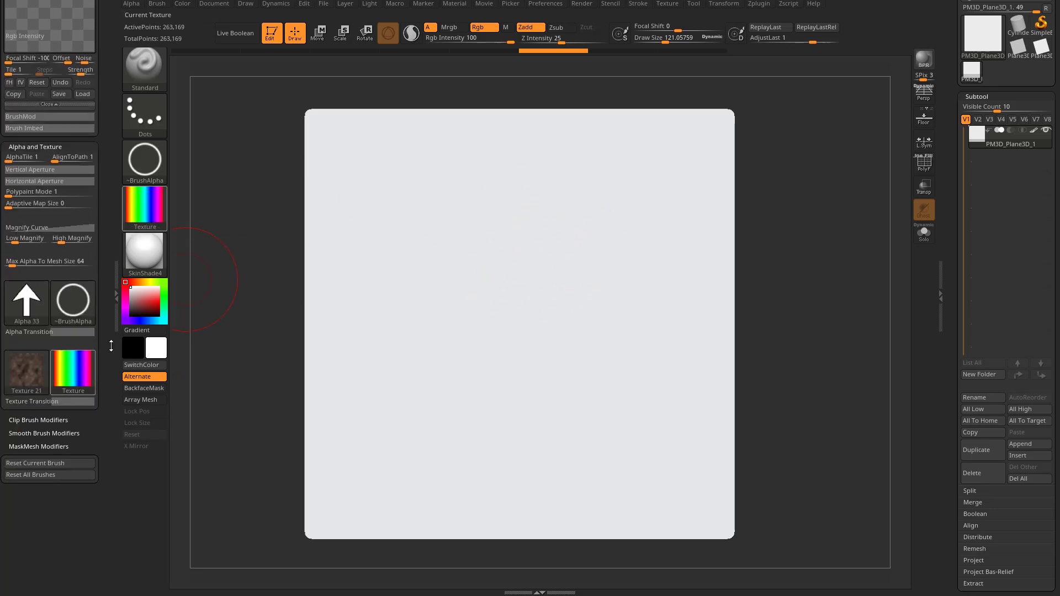
scroll(111, 345, "up", 4)
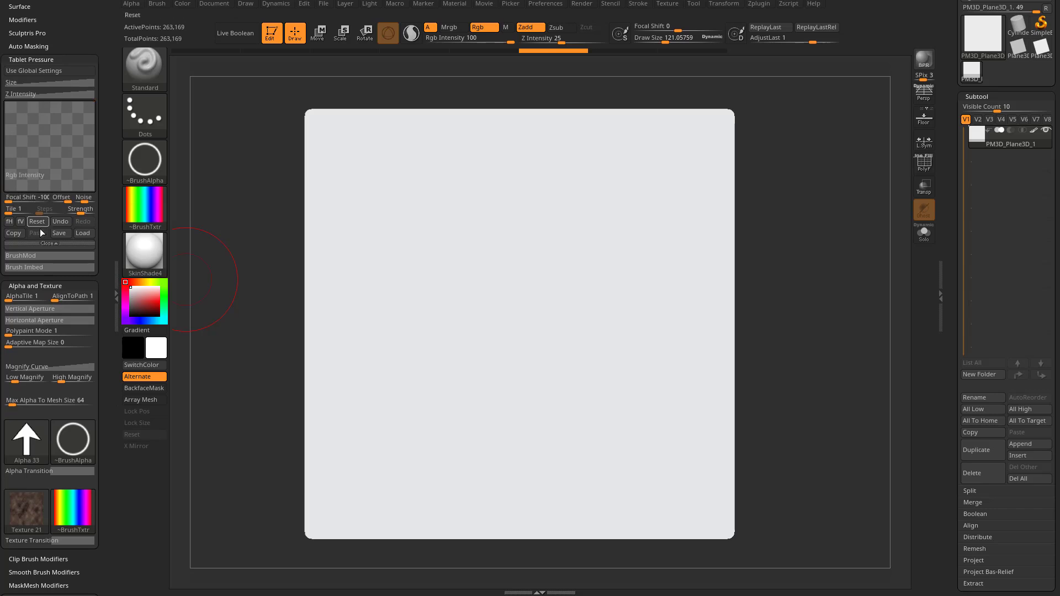
- Set the Rgb Intensity tablet pressure curve's Focal Shift to 0 and paint a winding test stroke over the plane
left_click(39, 200)
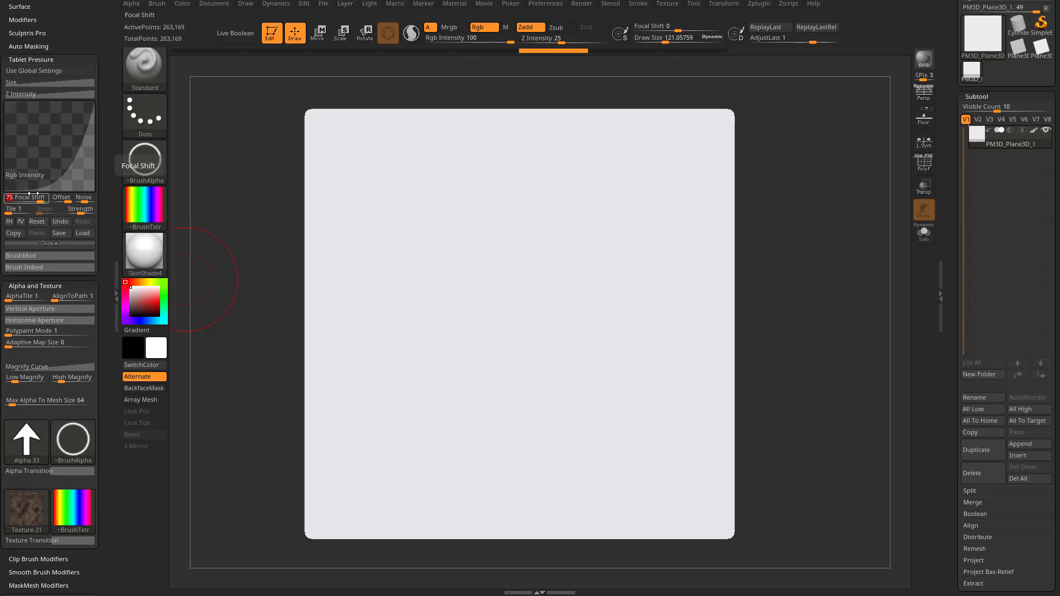
left_click_drag(40, 199, 26, 200)
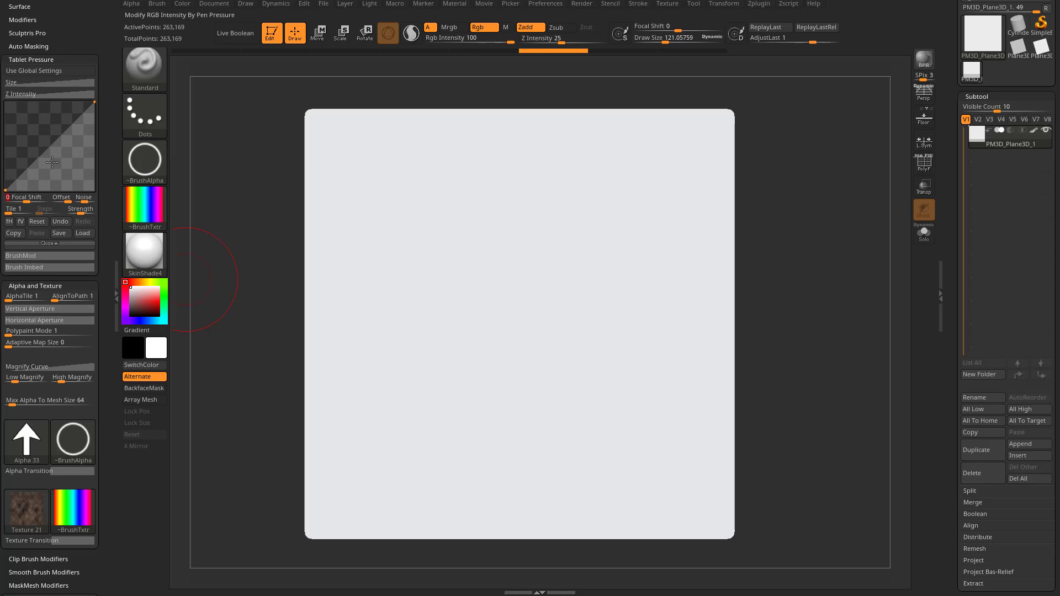
mouse_move(435, 247)
left_mouse_down()
mouse_move(458, 298)
mouse_move(513, 315)
mouse_move(568, 300)
mouse_move(575, 246)
mouse_move(623, 225)
mouse_move(553, 312)
mouse_move(574, 305)
mouse_move(638, 236)
mouse_move(547, 345)
mouse_move(367, 439)
left_mouse_up()
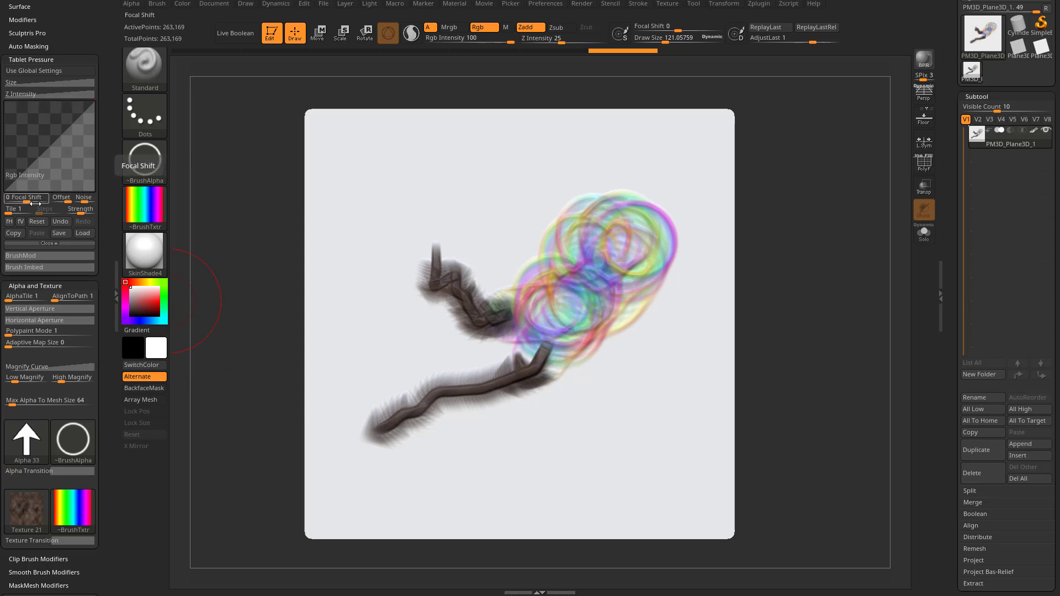
left_click_drag(27, 201, 46, 199)
- Assign Alpha 60 as the Standard brush's base alpha and Alpha 06 as its current alpha
scroll(106, 207, "down", 4)
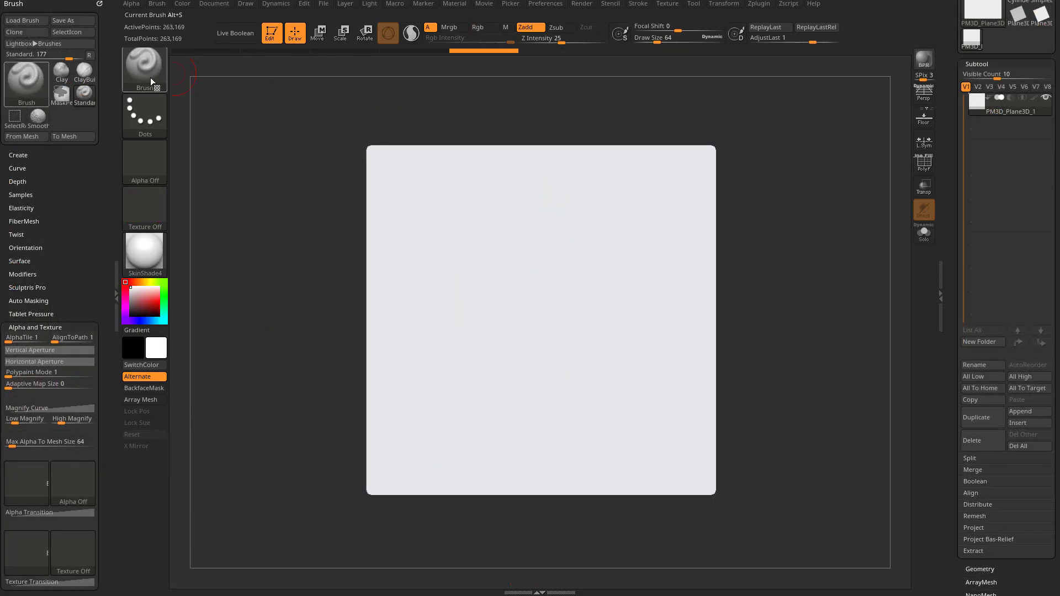
scroll(76, 239, "down", 2)
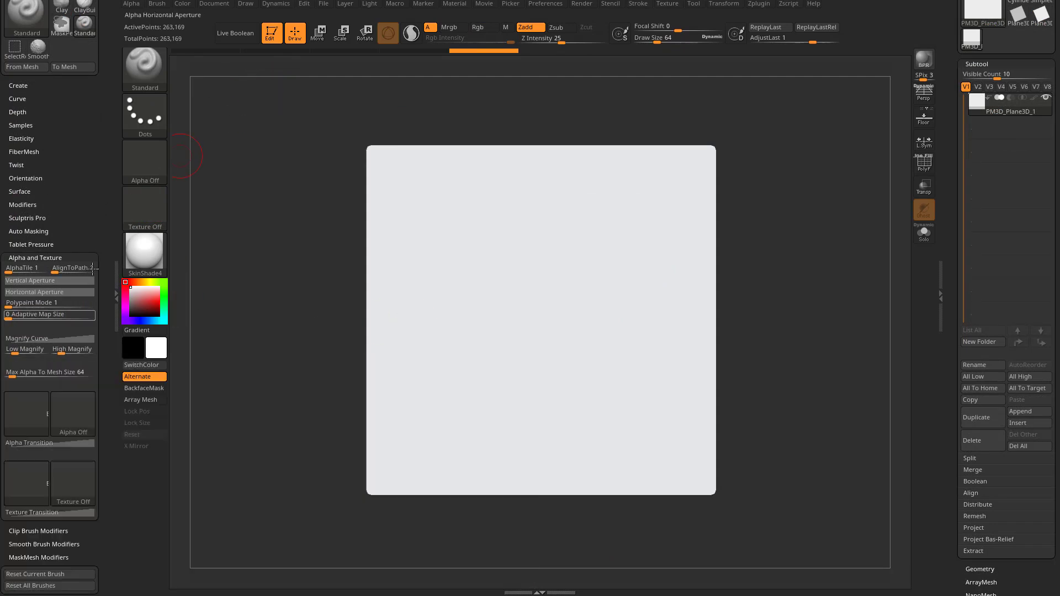
left_click(33, 414)
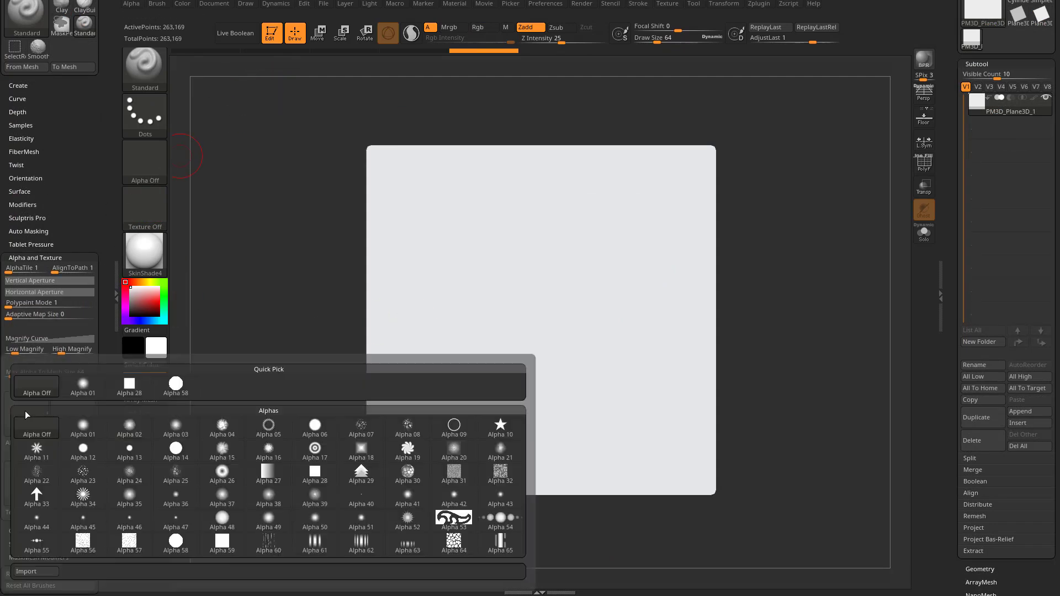
left_click(268, 544)
left_click(72, 414)
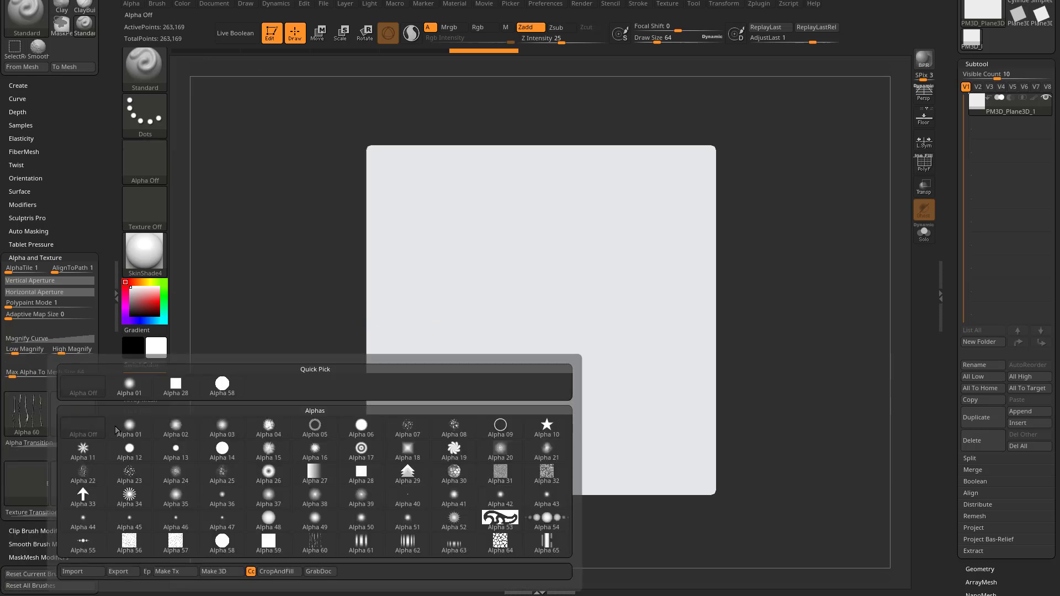
left_click(359, 428)
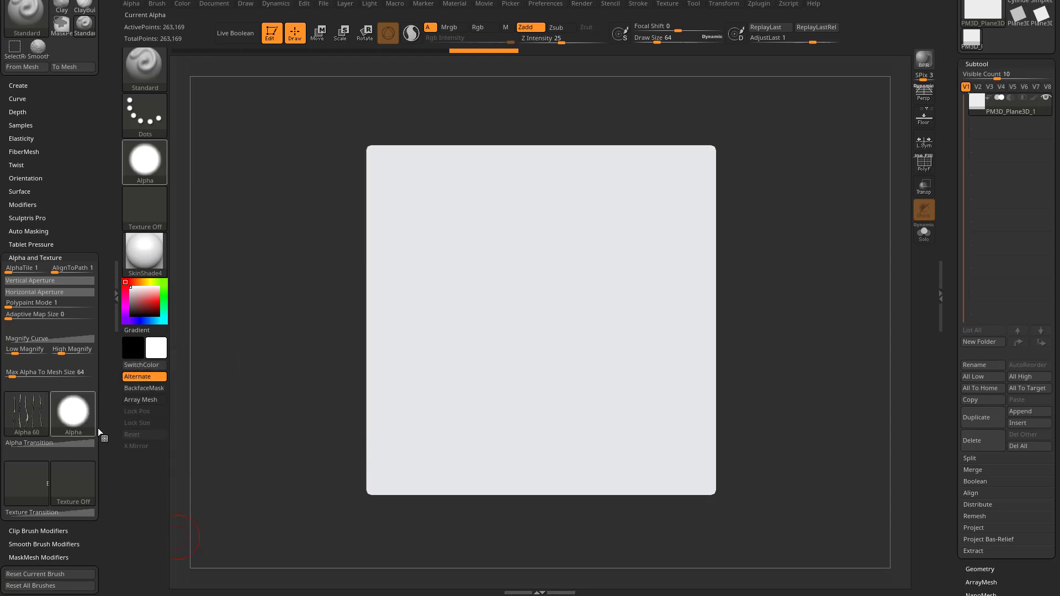
- Add streaks to the current brush alpha with Streak Length 71, Density 0.135 and Intensity about 1.02
left_click(131, 4)
left_click(156, 217)
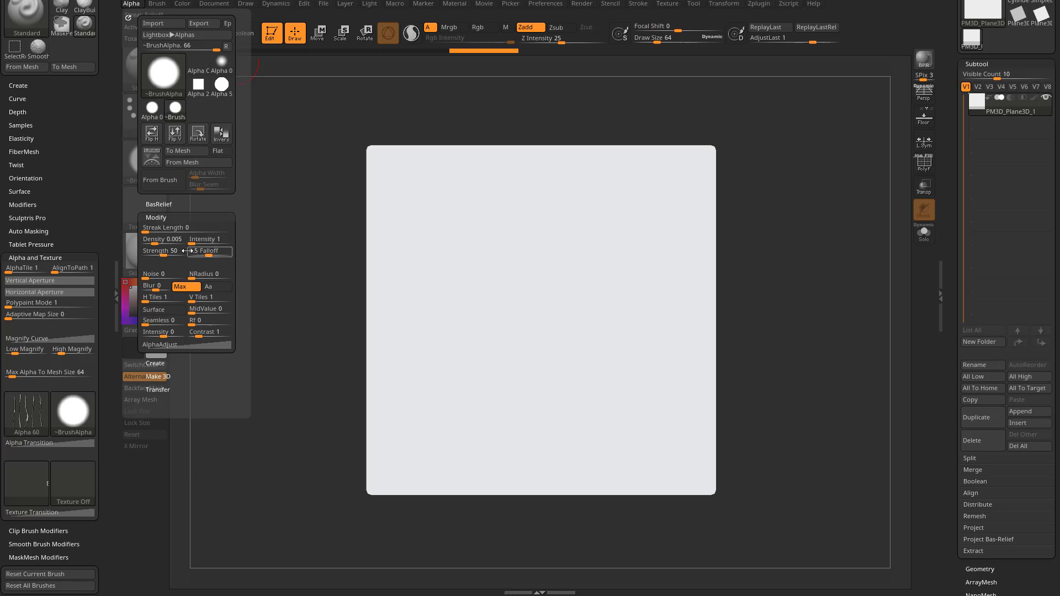
left_click(203, 227)
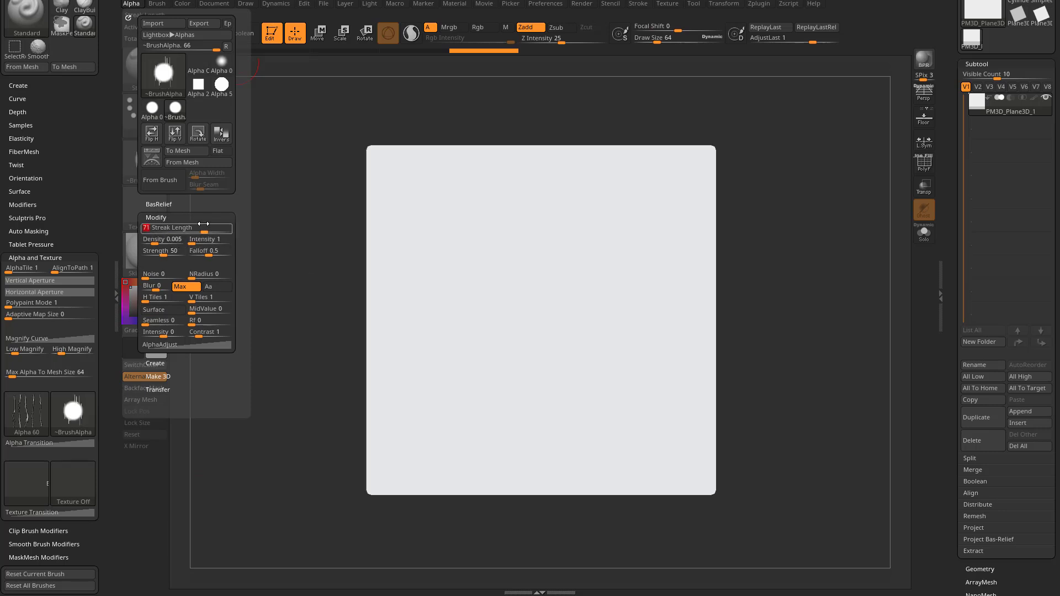
left_click(168, 240)
left_click(202, 240)
left_click_drag(202, 240, 202, 239)
mouse_move(164, 67)
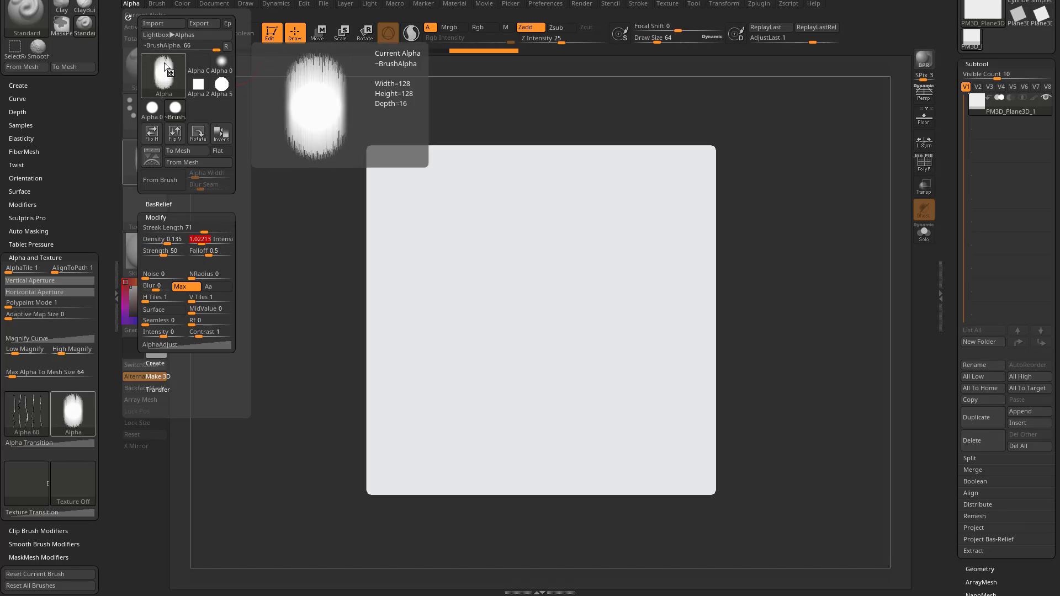
mouse_move(74, 419)
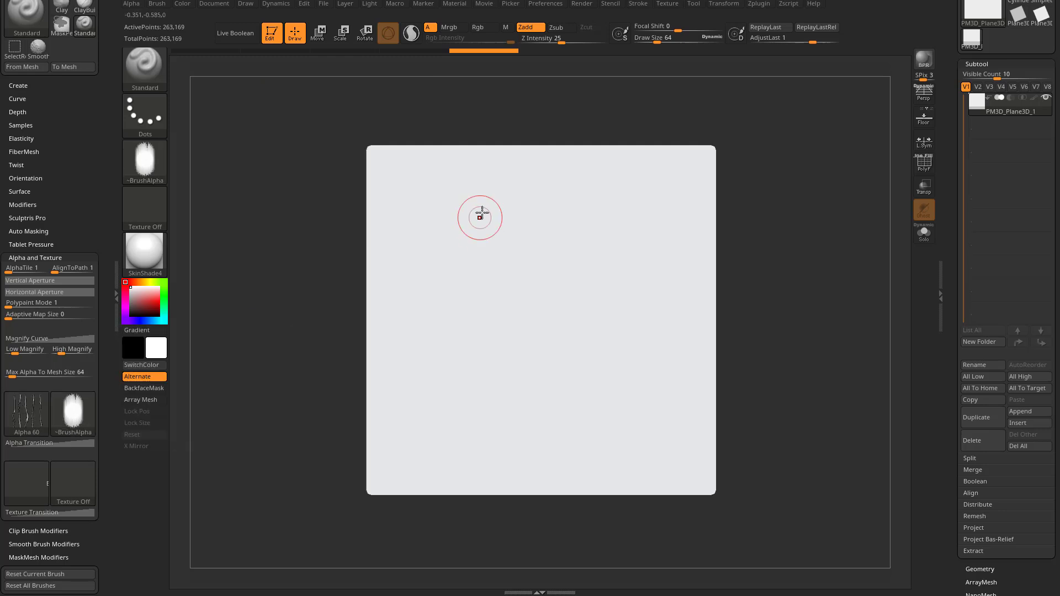
- Try two strokes across the plane with the streaked alpha, undoing each one
left_click_drag(559, 312, 604, 243)
key("ctrl+z")
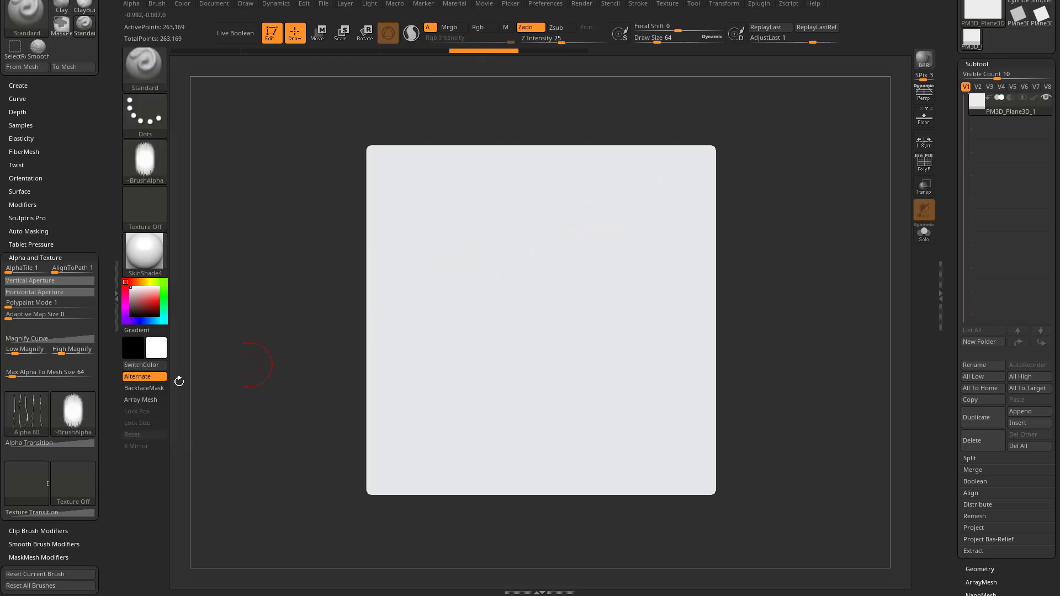
mouse_move(463, 259)
left_mouse_down()
mouse_move(499, 265)
mouse_move(622, 357)
mouse_move(637, 330)
left_mouse_up()
key("ctrl+z")
- Import the darkblue.jpg and lightblue.jpg images from the Desktop as textures
left_click(677, 4)
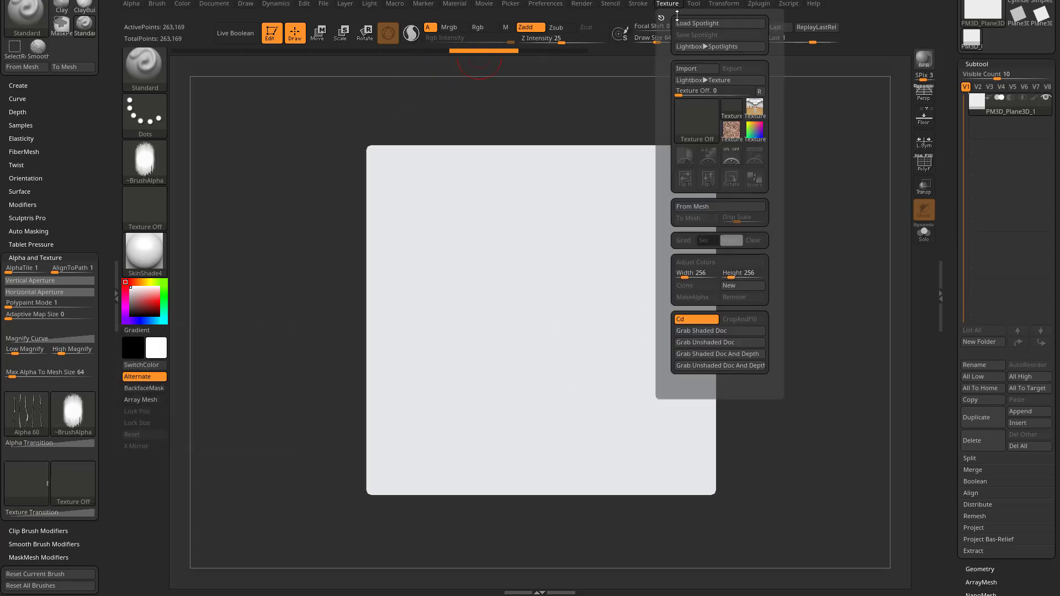
left_click(688, 70)
left_click_drag(366, 279, 362, 259)
left_click(619, 509)
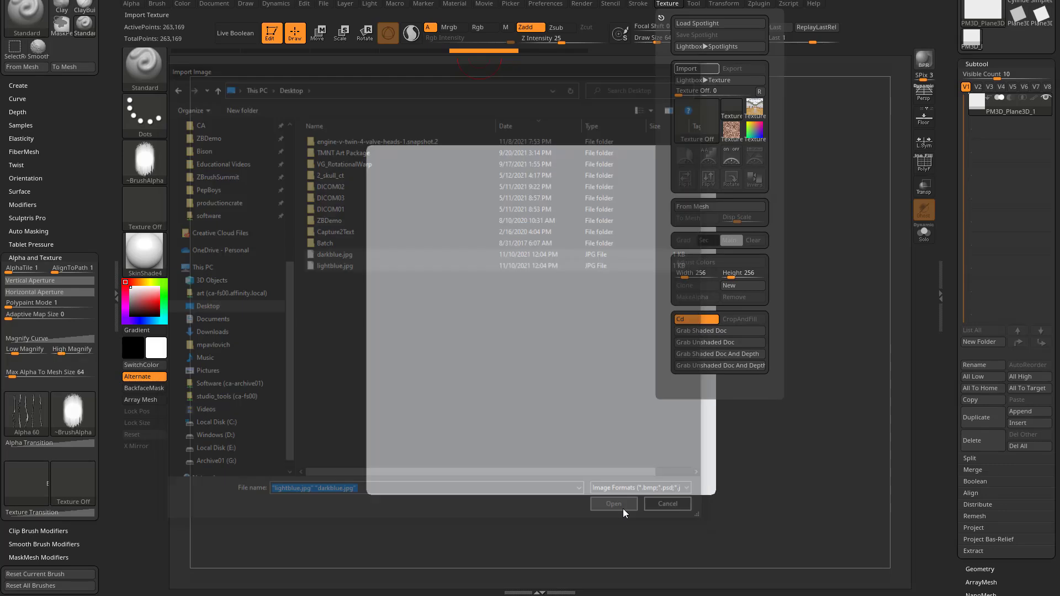
- Set lightblue as the brush's base texture and darkblue as its current texture, and expand the Texture Transition curve
left_click(45, 479)
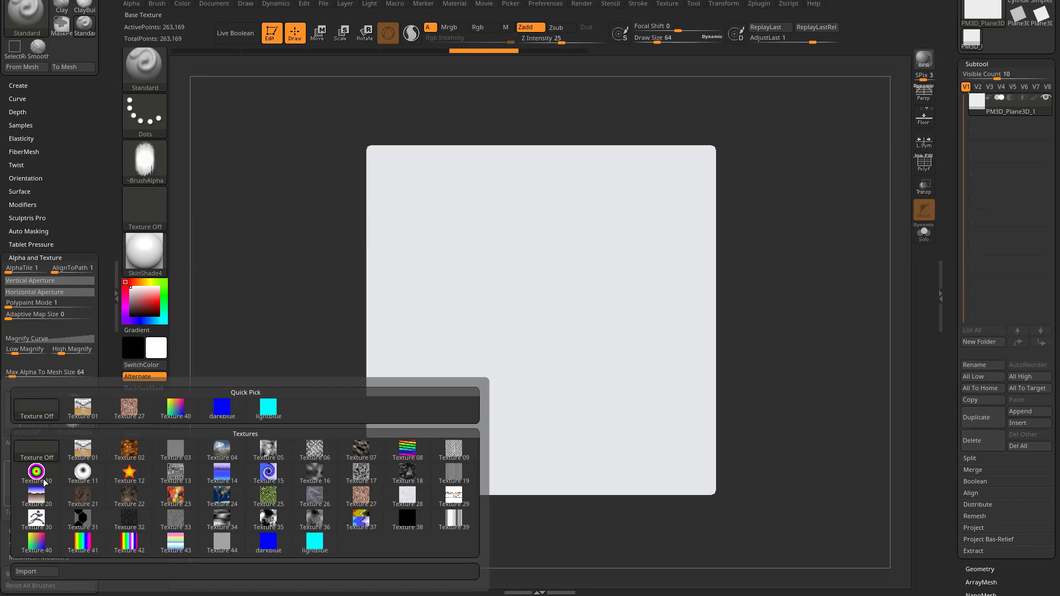
left_click(268, 409)
left_click(73, 482)
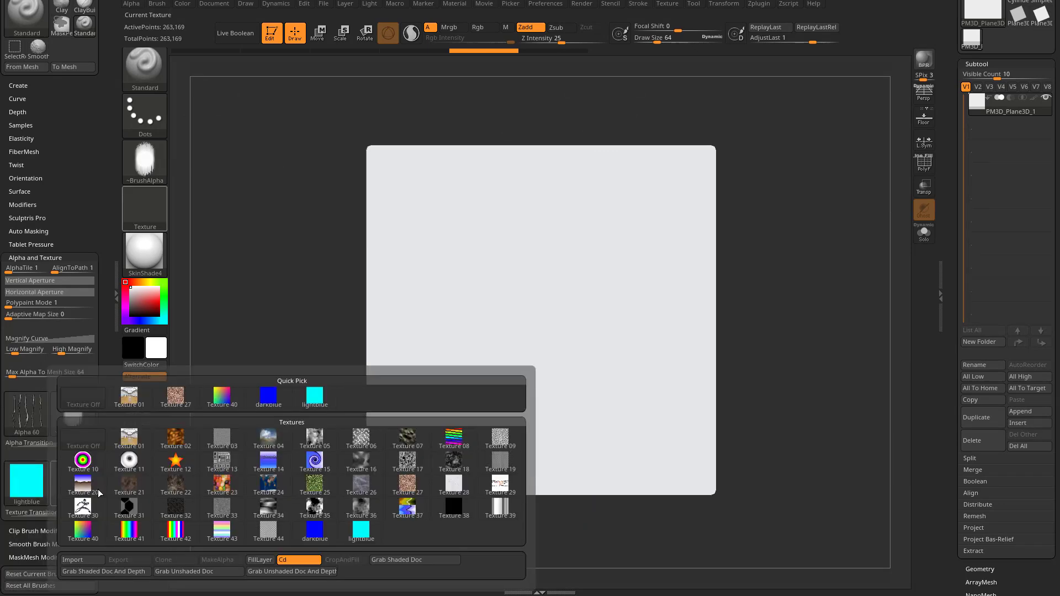
left_click(268, 399)
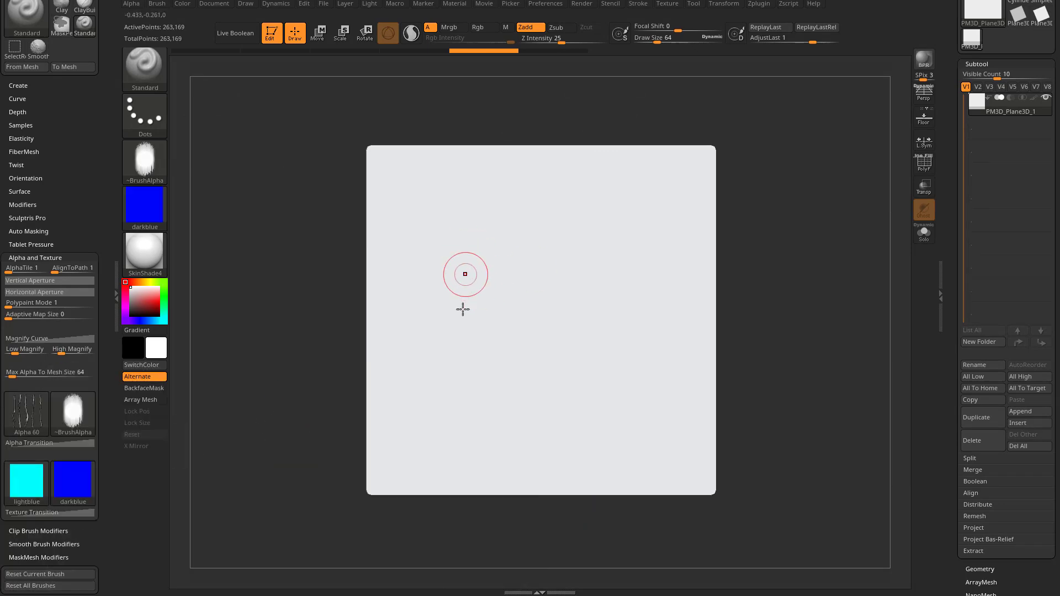
left_click(62, 514)
scroll(51, 424, "down", 3)
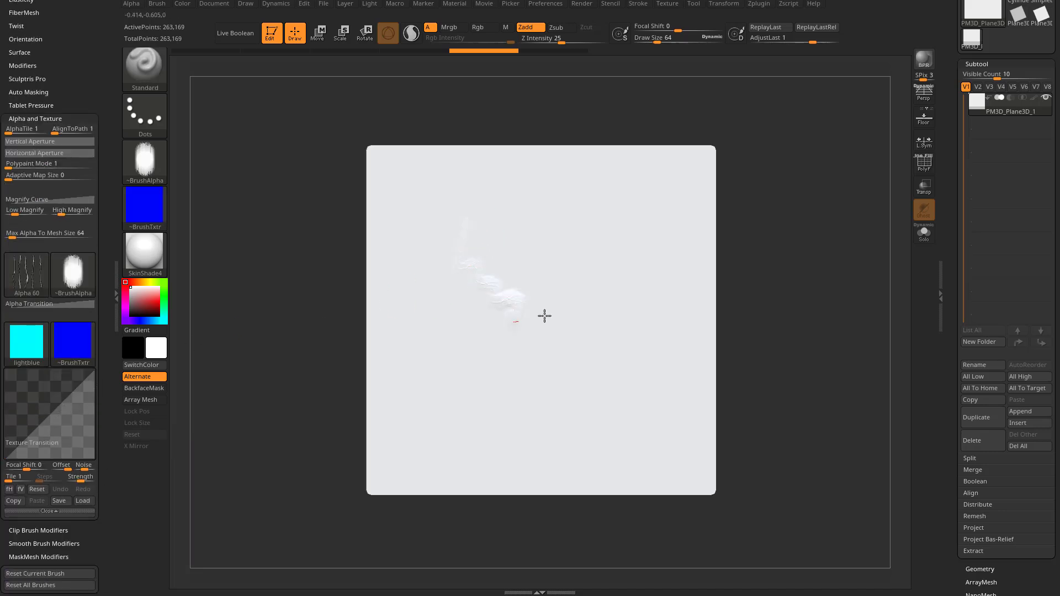
- Turn on Rgb painting for the Standard brush and try strokes across the plane before and after, undoing each one
left_click_drag(545, 316, 607, 232)
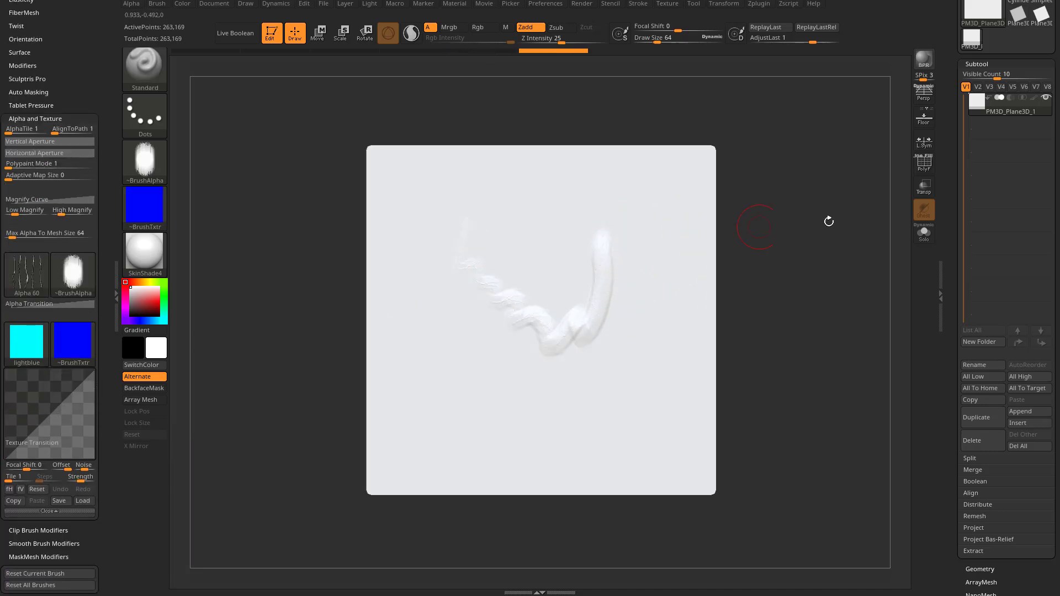
key("ctrl+z")
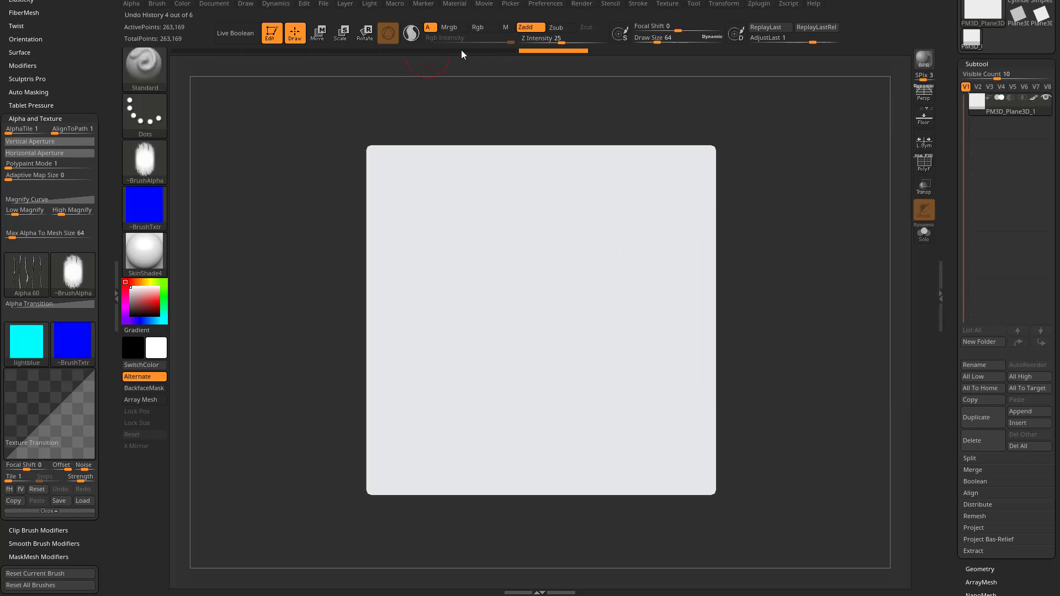
left_click(480, 29)
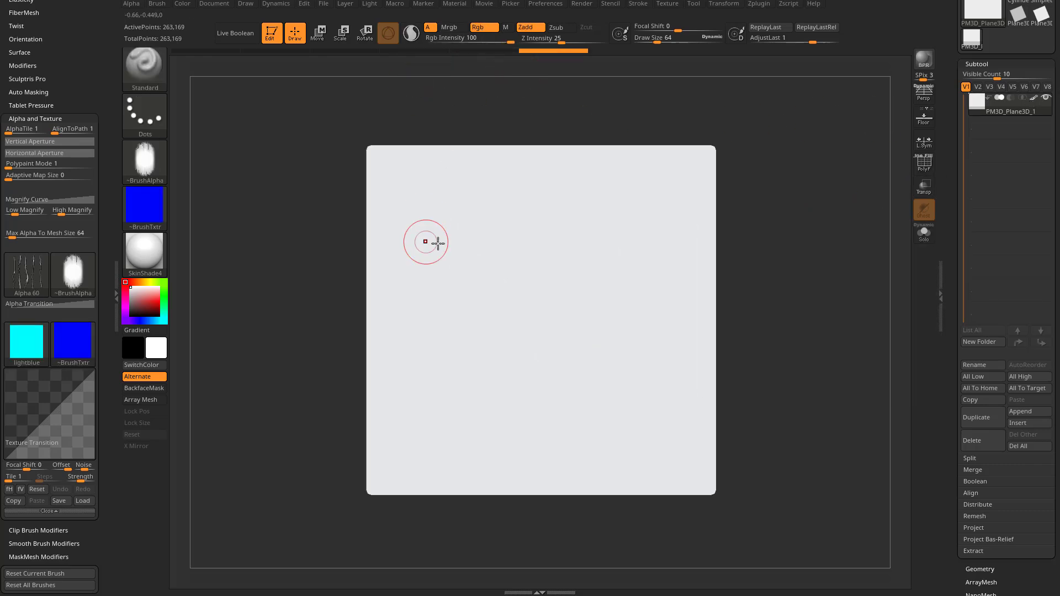
mouse_move(438, 239)
left_mouse_down()
mouse_move(580, 316)
mouse_move(613, 376)
left_mouse_up()
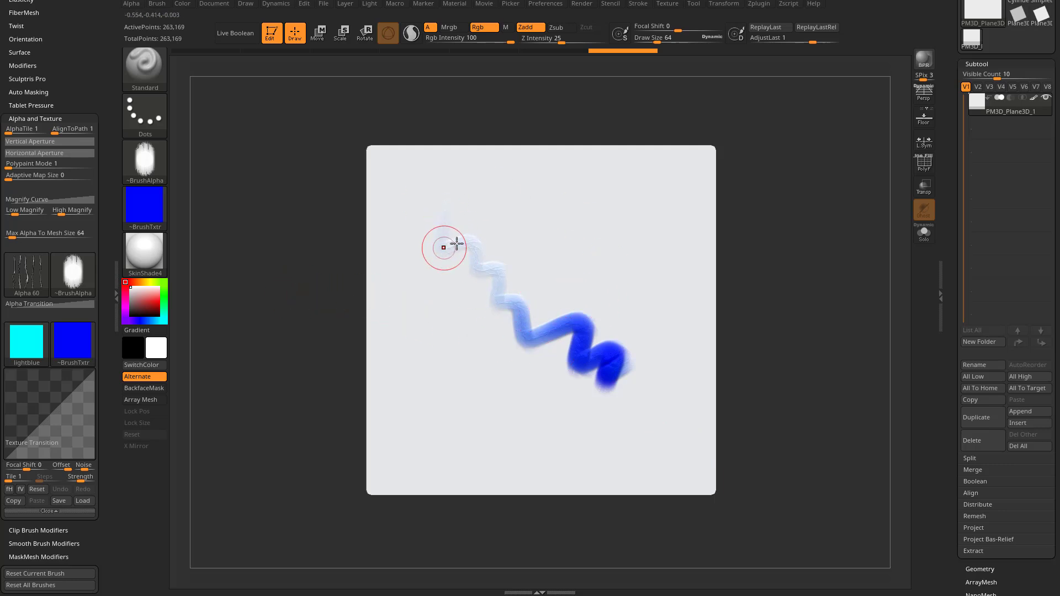
key("ctrl+z")
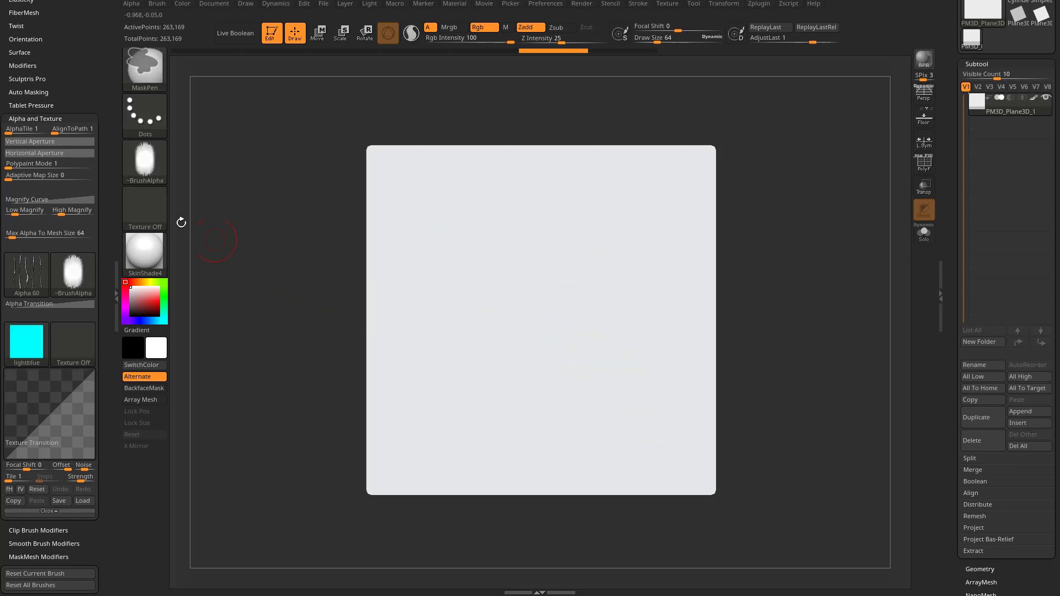
- Flatten the brush's Rgb Intensity tablet pressure curve with a Focal Shift of -100
left_click(31, 105)
left_click(31, 138)
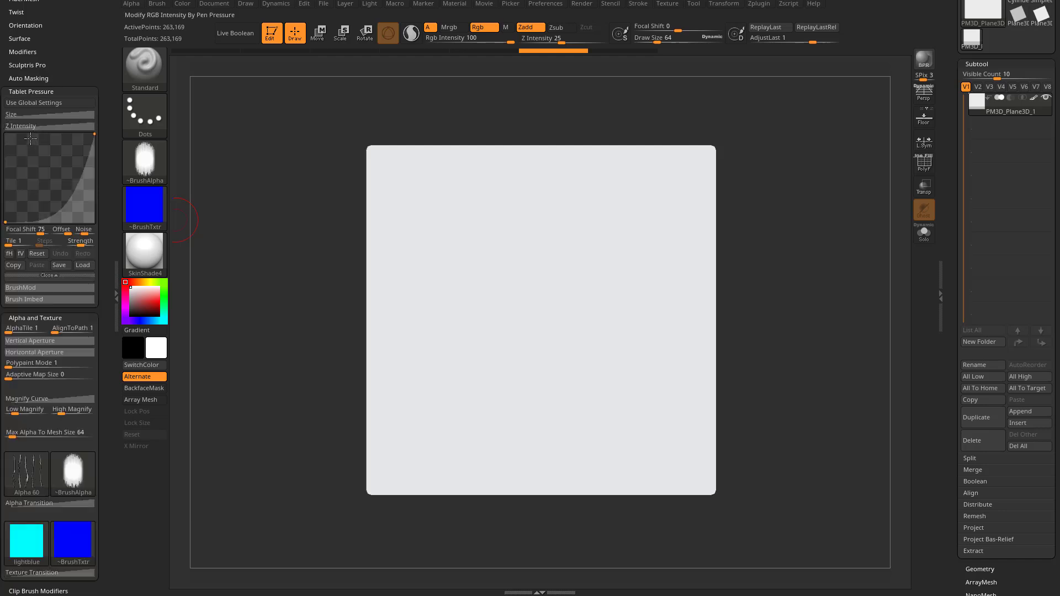
left_click_drag(21, 236, 3, 235)
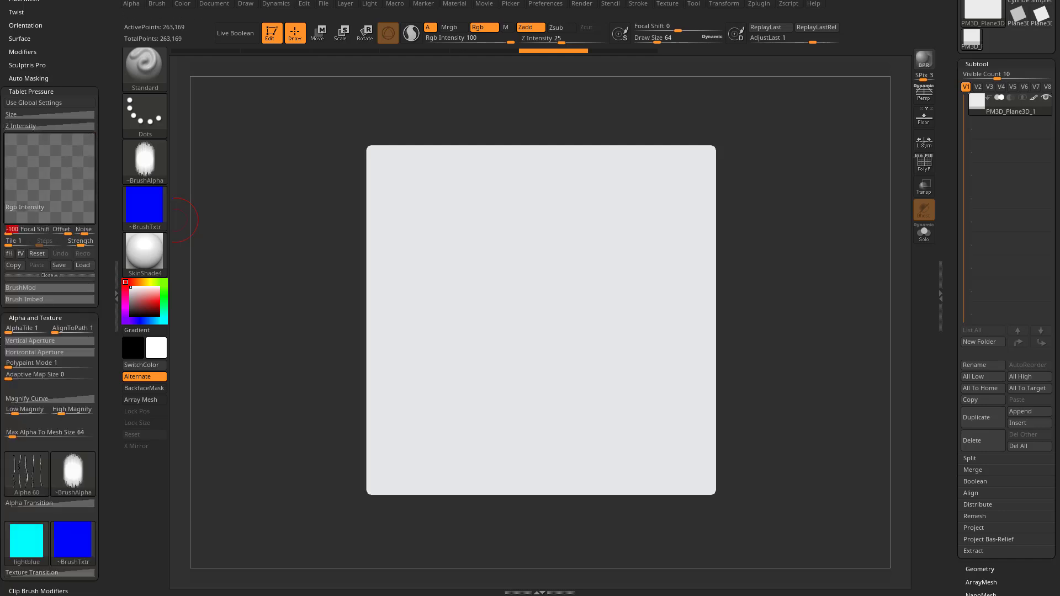
- Try a looping stroke across the plane from light to heavy pressure to blend light blue into dark blue
left_click_drag(111, 183, 112, 86)
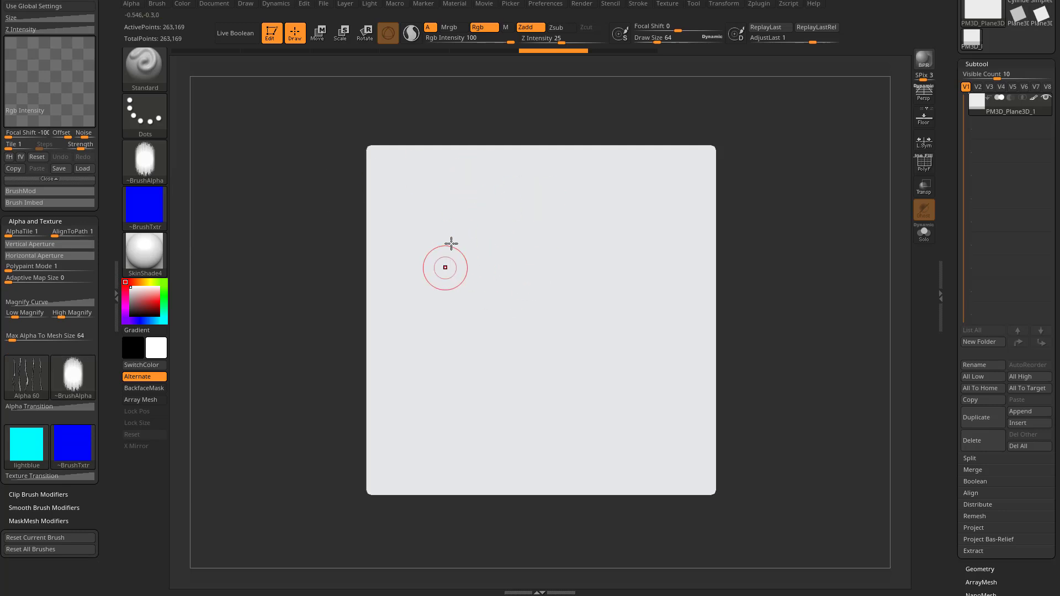
left_click_drag(438, 236, 454, 255)
mouse_move(493, 285)
left_mouse_down()
mouse_move(473, 324)
mouse_move(460, 269)
mouse_move(492, 308)
mouse_move(565, 350)
mouse_move(621, 330)
mouse_move(632, 257)
mouse_move(612, 309)
left_mouse_up()
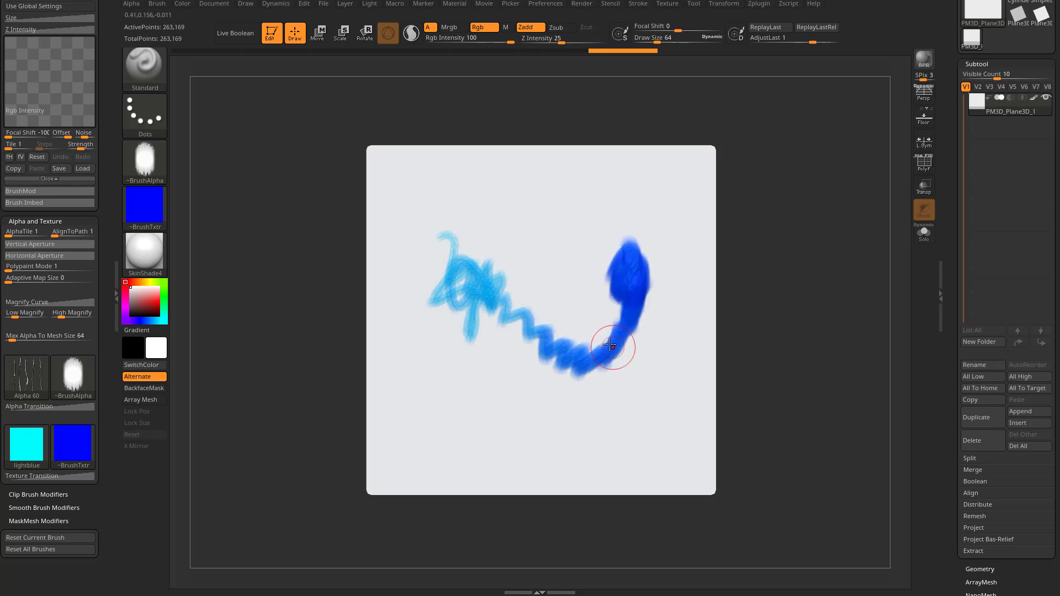
- Try an abrupt step in the Texture Transition curve with a vertical test stroke beside the painted squiggle, and undo the stroke
left_click_drag(100, 429, 99, 351)
left_click(49, 399)
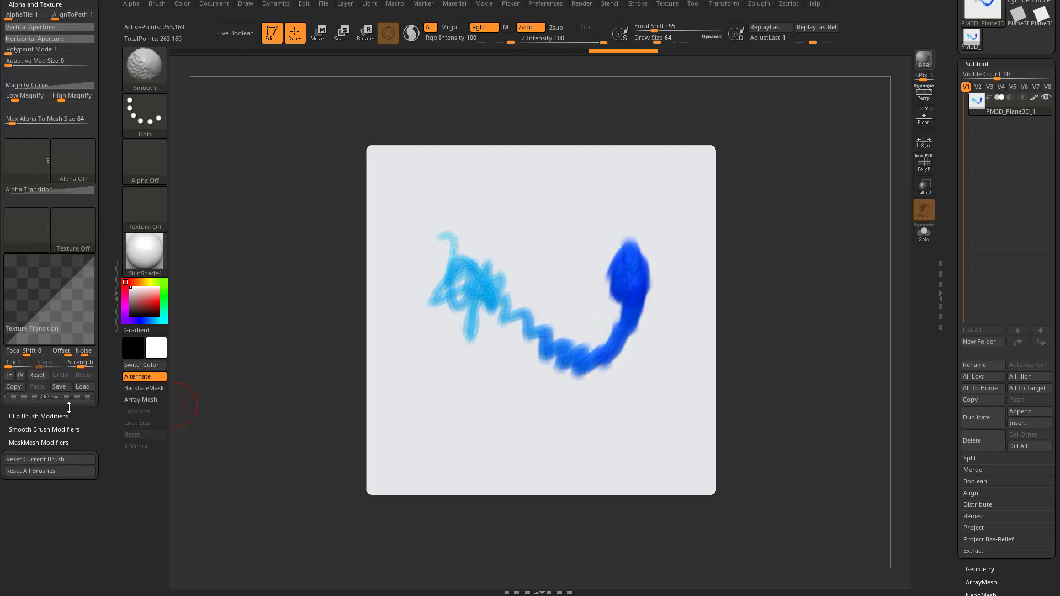
left_click_drag(52, 300, 56, 368)
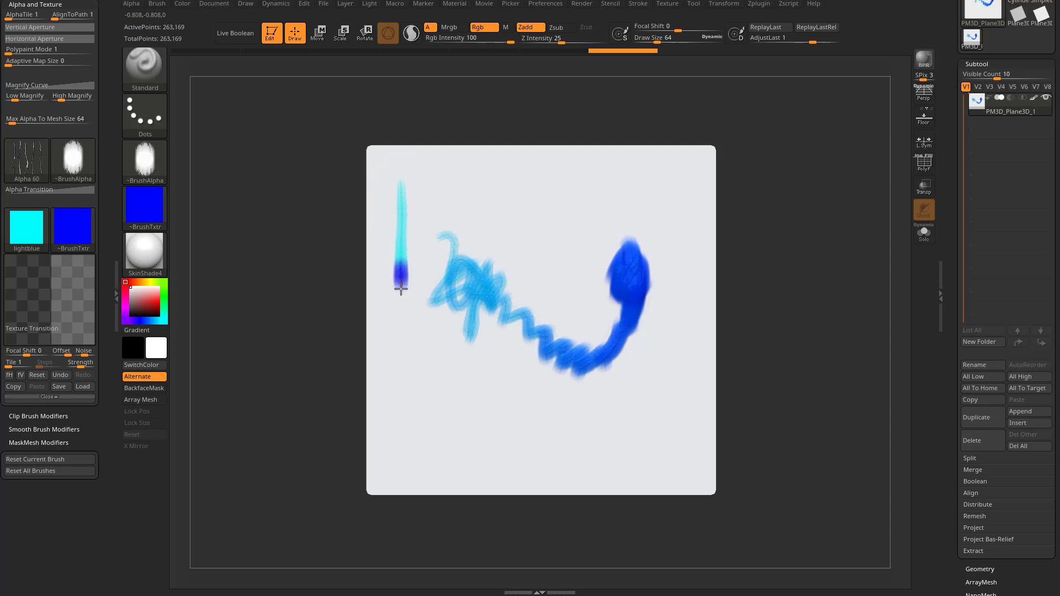
left_click_drag(404, 371, 404, 385)
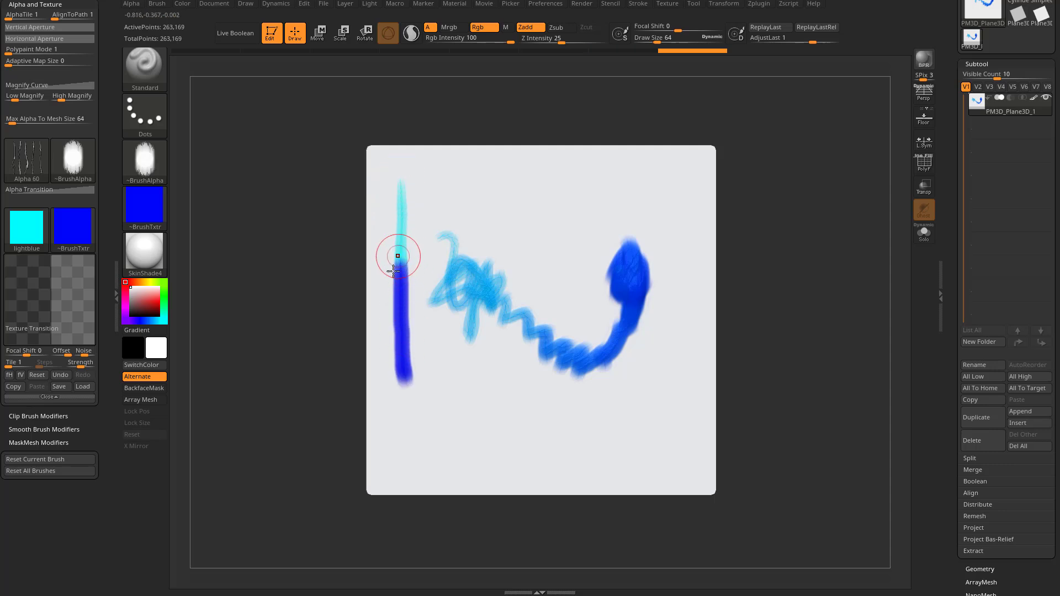
key("ctrl+z")
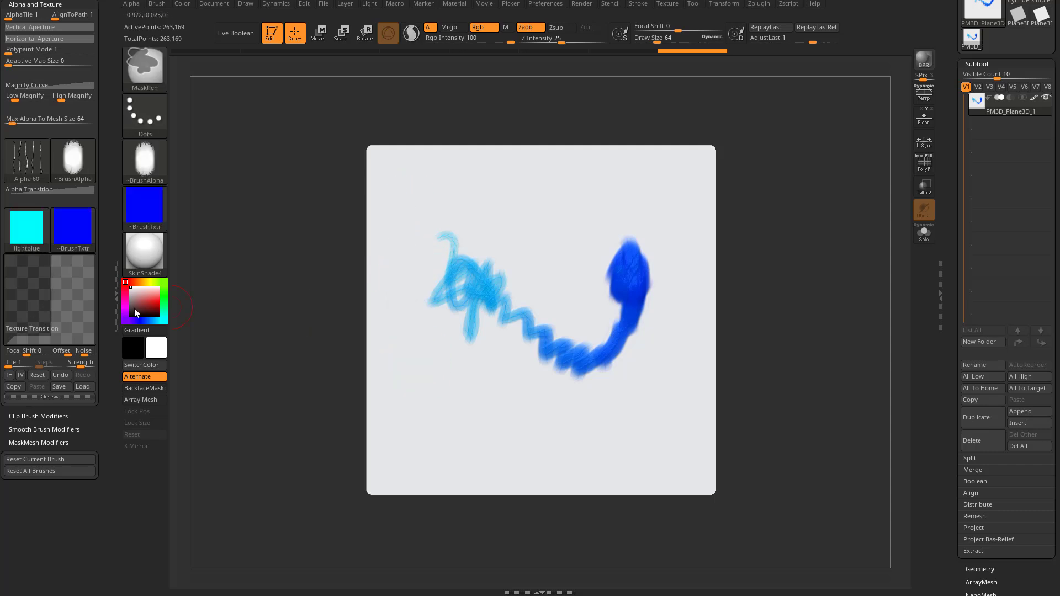
- Reshape the Texture Transition curve into a smooth S-curve, try a long vertical stroke, and undo all painted strokes
left_click_drag(31, 325, 40, 331)
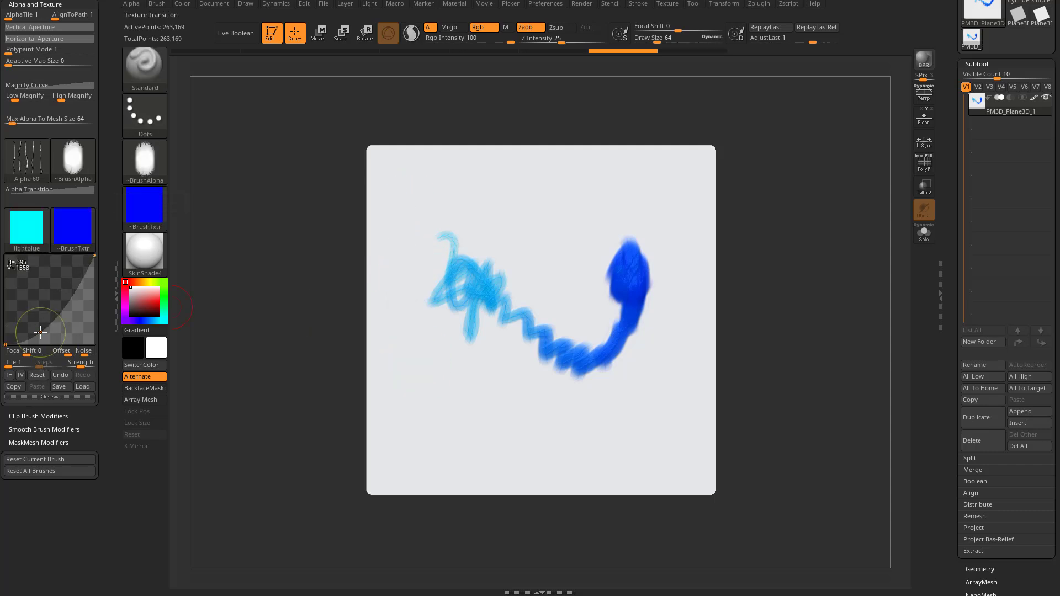
left_click_drag(75, 292, 61, 272)
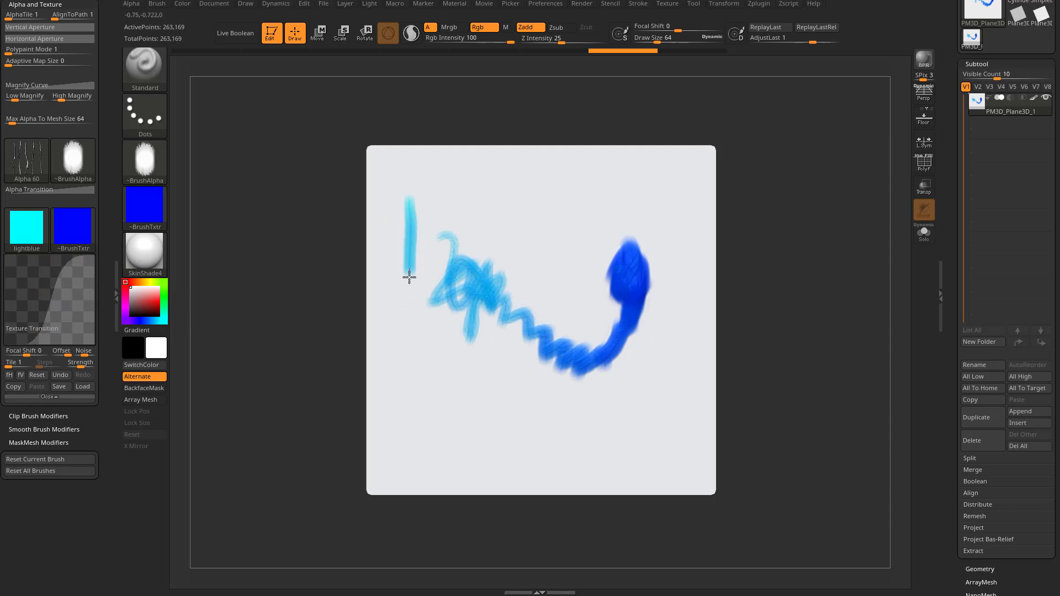
left_click_drag(408, 326, 409, 483)
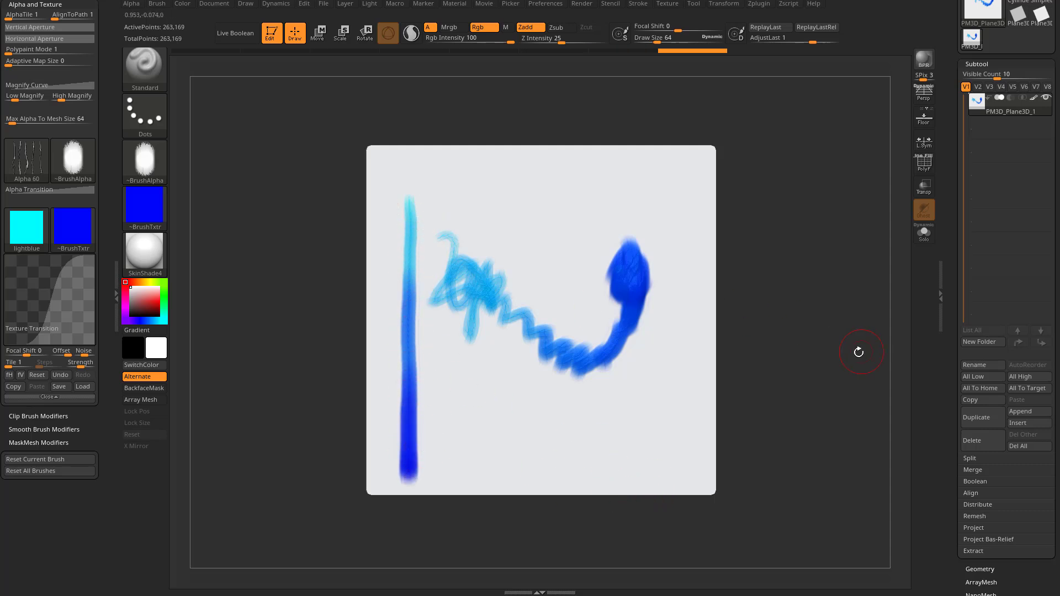
key("ctrl+z")
key("ctrl+z")
key("ctrl+z")
key("ctrl+z")
- Reduce the Draw Size to about 44 and try one vertical stroke on the plane, undoing it
key("s")
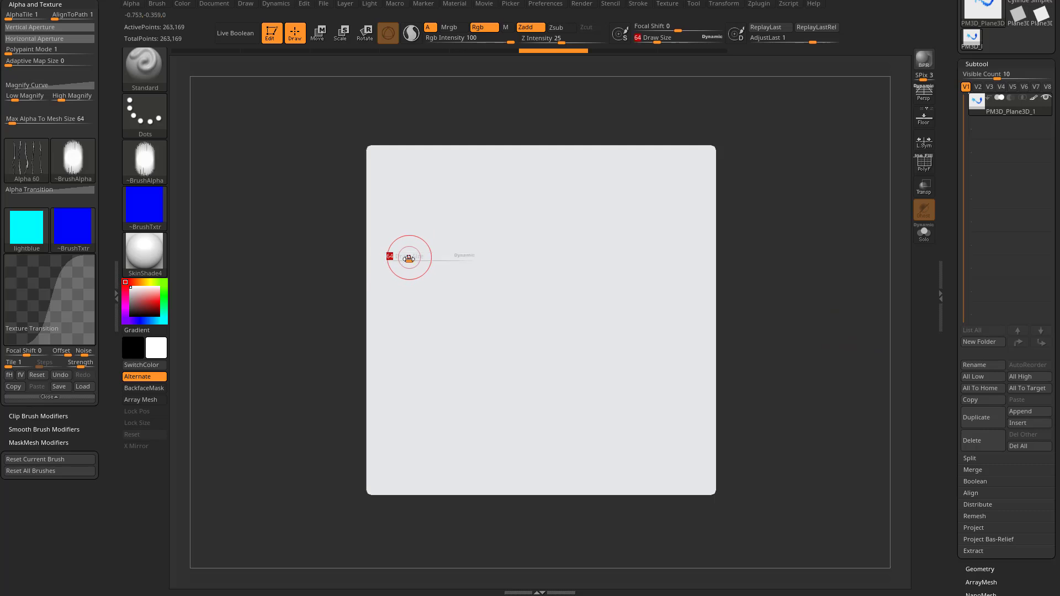
left_click_drag(393, 169, 388, 326)
key("ctrl+z")
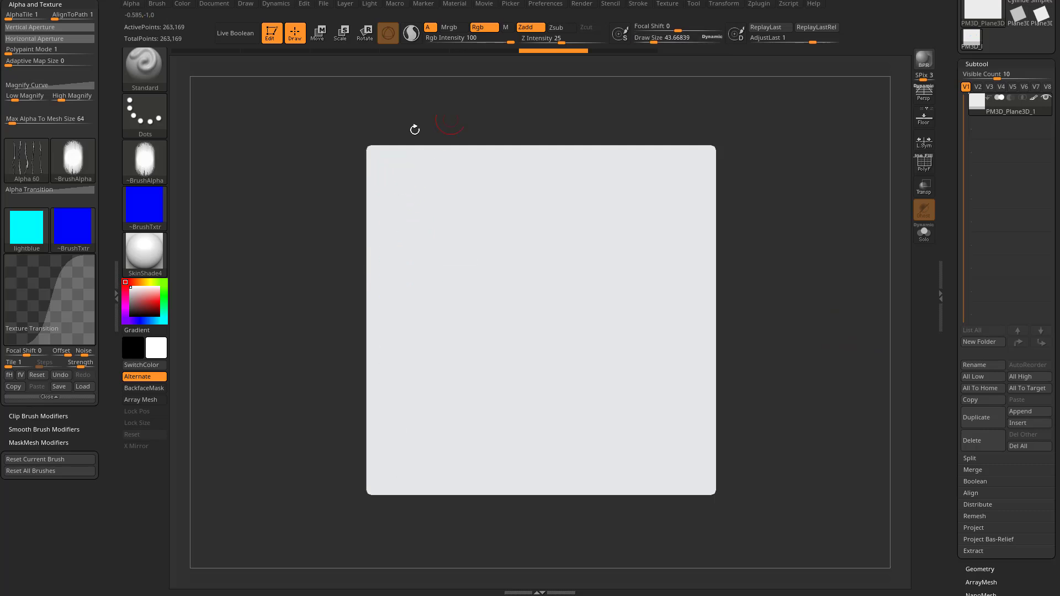
- Try a row of vertical, increasingly wavy strokes across the plane with rising pressure, undoing them all
left_click_drag(390, 264, 394, 458)
mouse_move(694, 165)
left_mouse_down()
mouse_move(667, 247)
mouse_move(670, 468)
left_mouse_up()
key("ctrl+z")
key("ctrl+z")
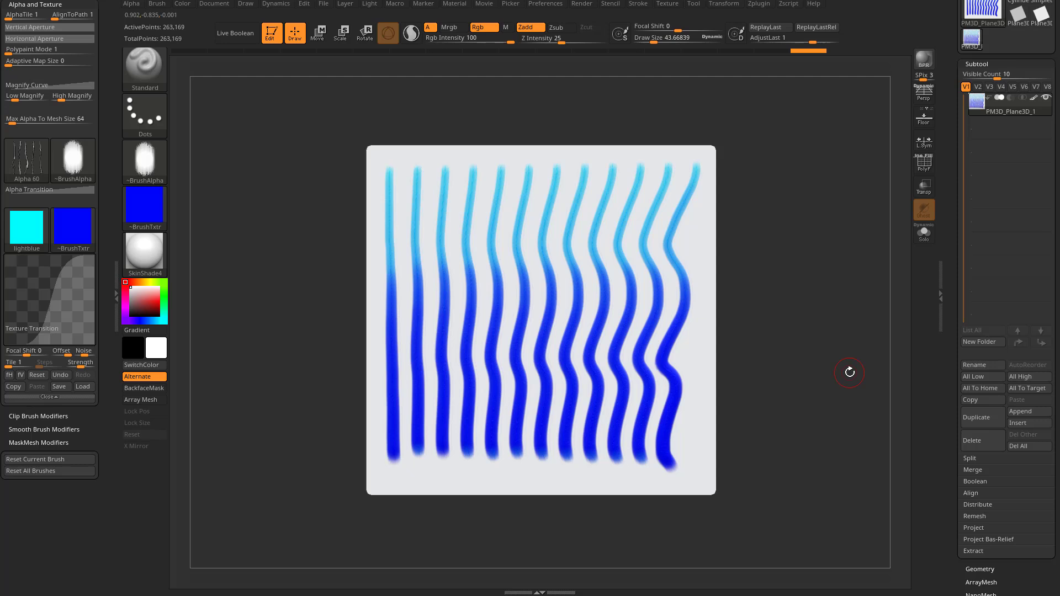
key("ctrl+z")
key("ctrl+z")
key("ctrl+z")
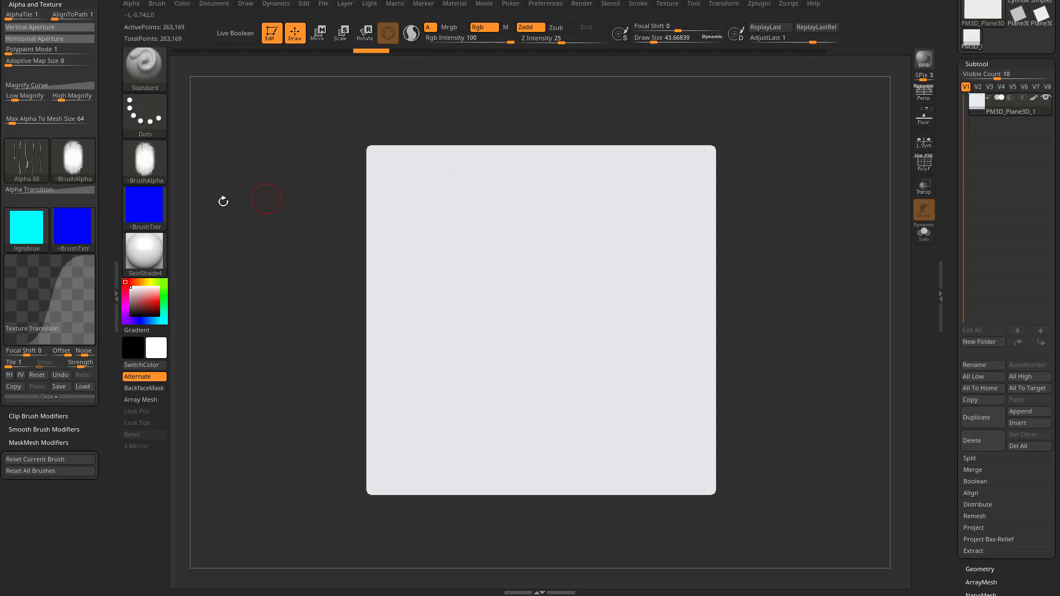
- Set Texture 15 as the current texture and paint a winding stroke across the plane from light to heavy pressure
left_click(163, 206)
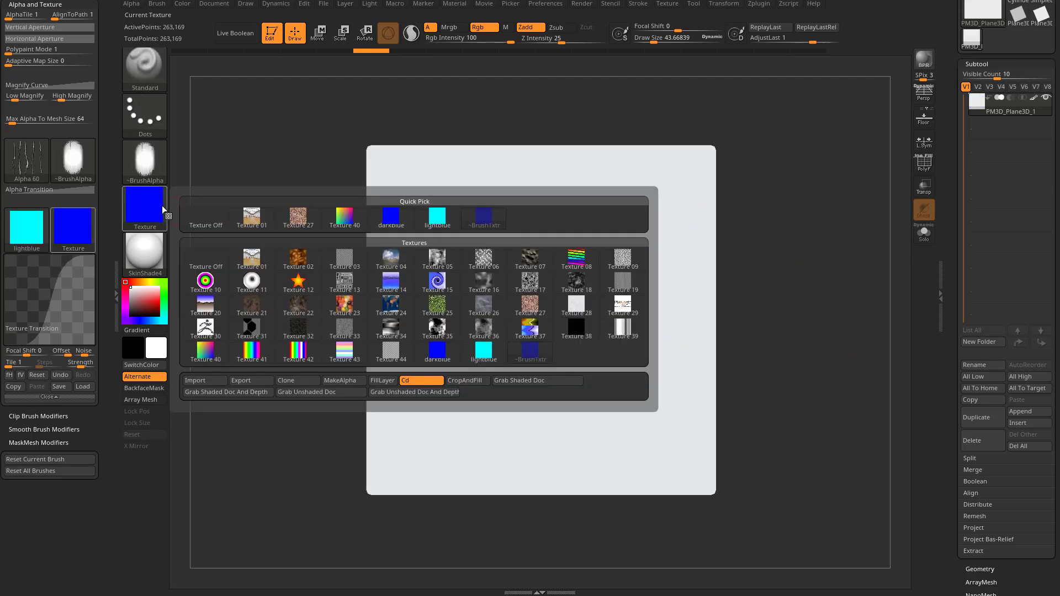
left_click(450, 292)
mouse_move(436, 207)
left_mouse_down()
mouse_move(439, 251)
mouse_move(557, 385)
mouse_move(578, 267)
left_mouse_up()
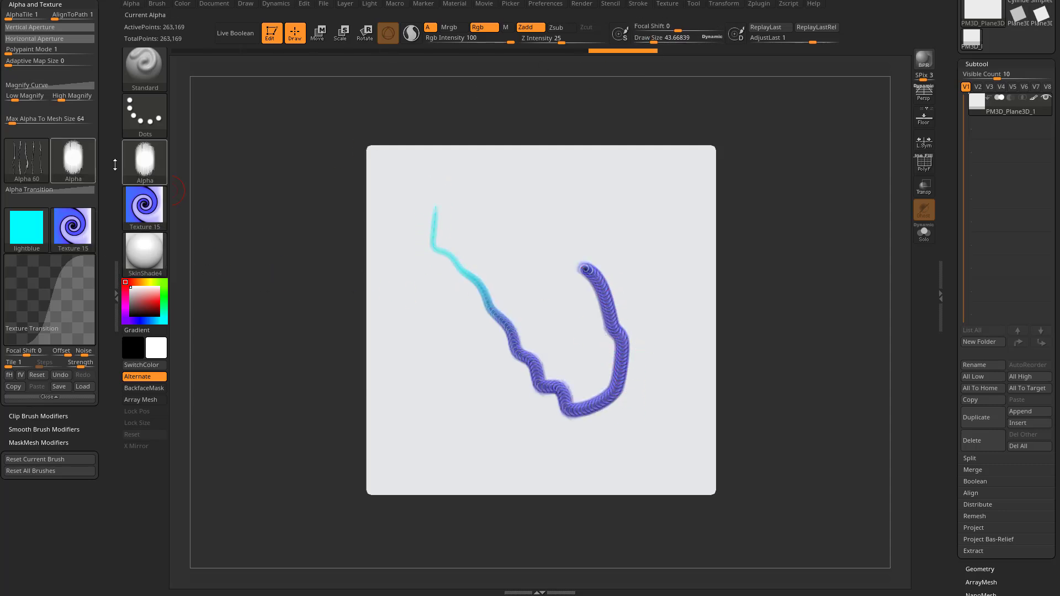
- Recolor the blue areas of Texture 15 with Adjust Colors at HSV Hue about -0.18, and paint a second stroke with it
left_click(135, 10)
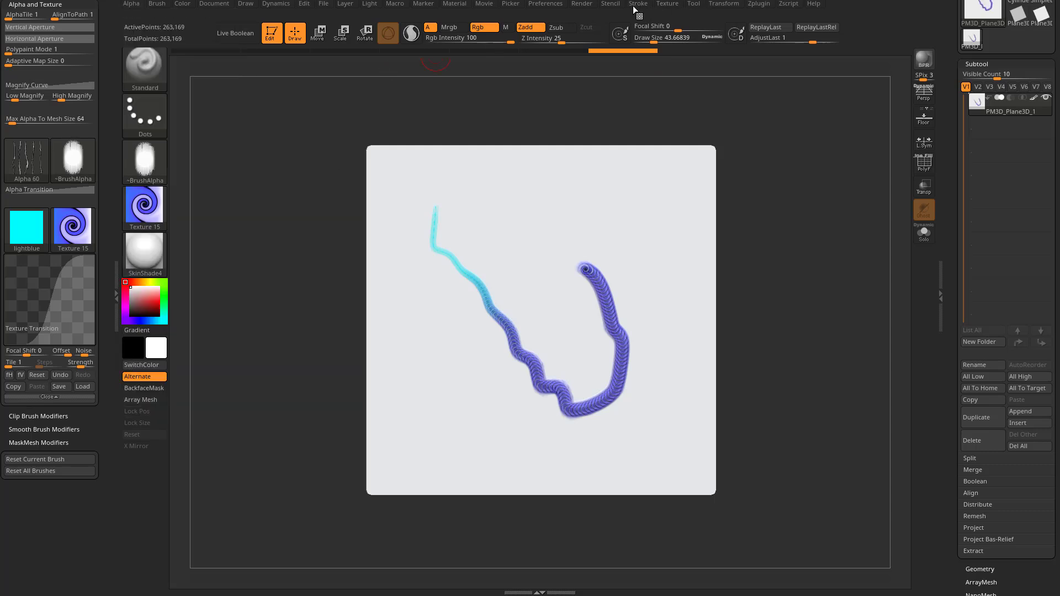
left_click(670, 8)
left_click(717, 285)
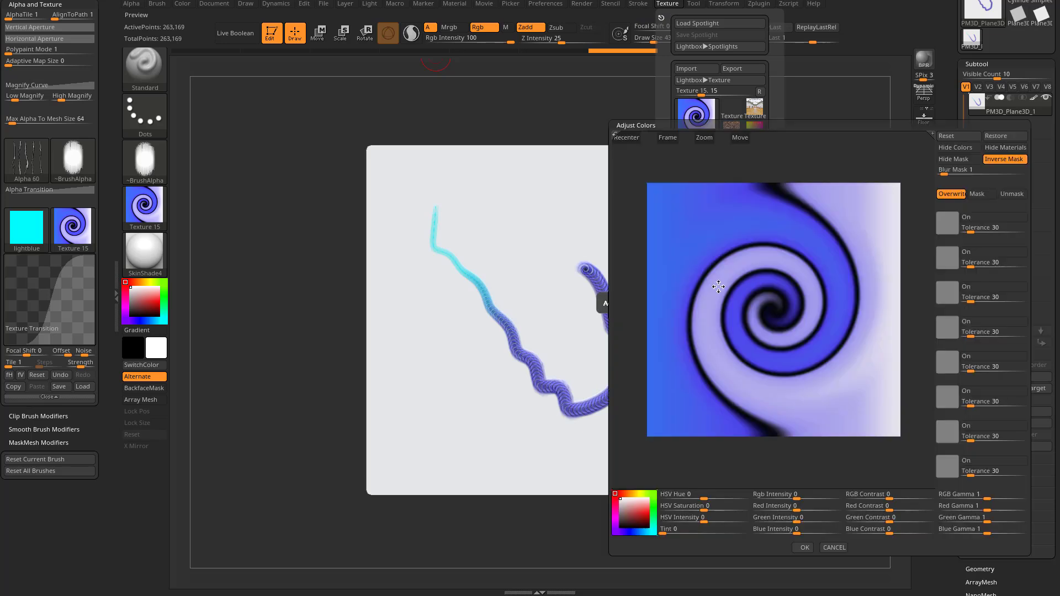
left_click_drag(705, 495, 728, 497)
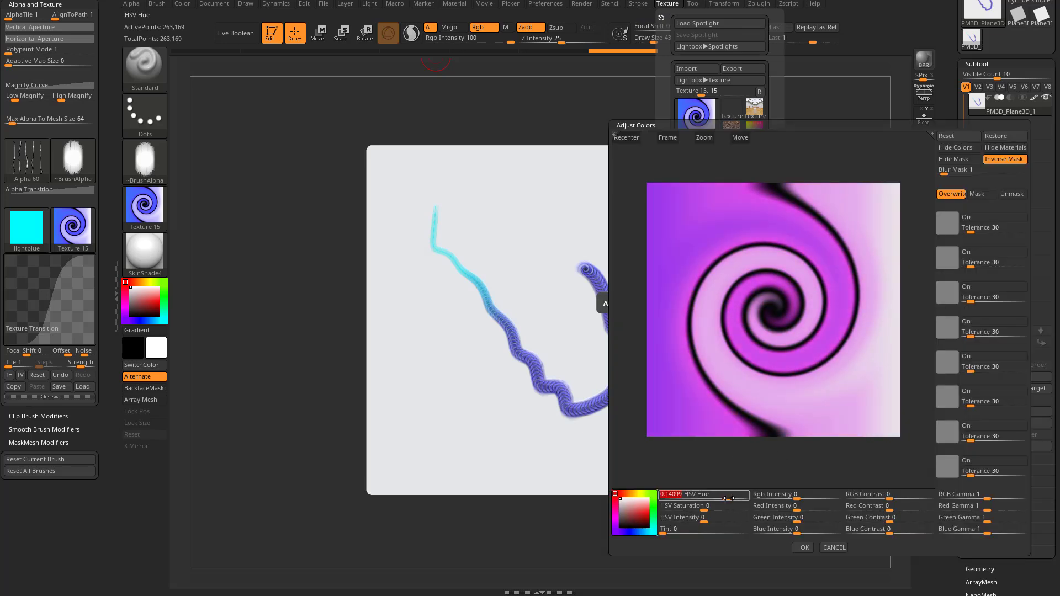
left_click(945, 223)
left_click(736, 230)
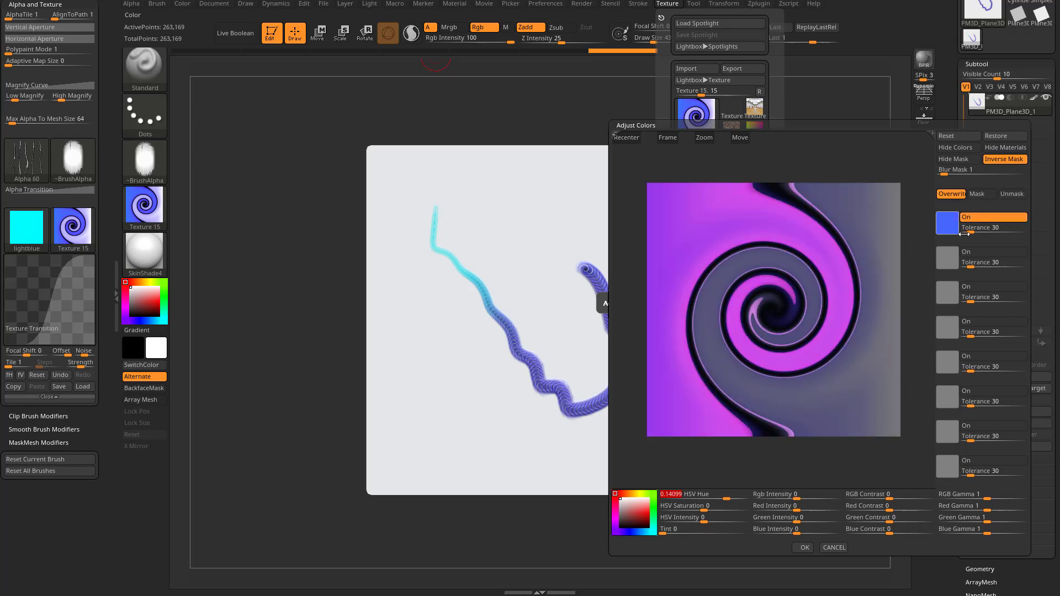
left_click_drag(728, 494, 680, 499)
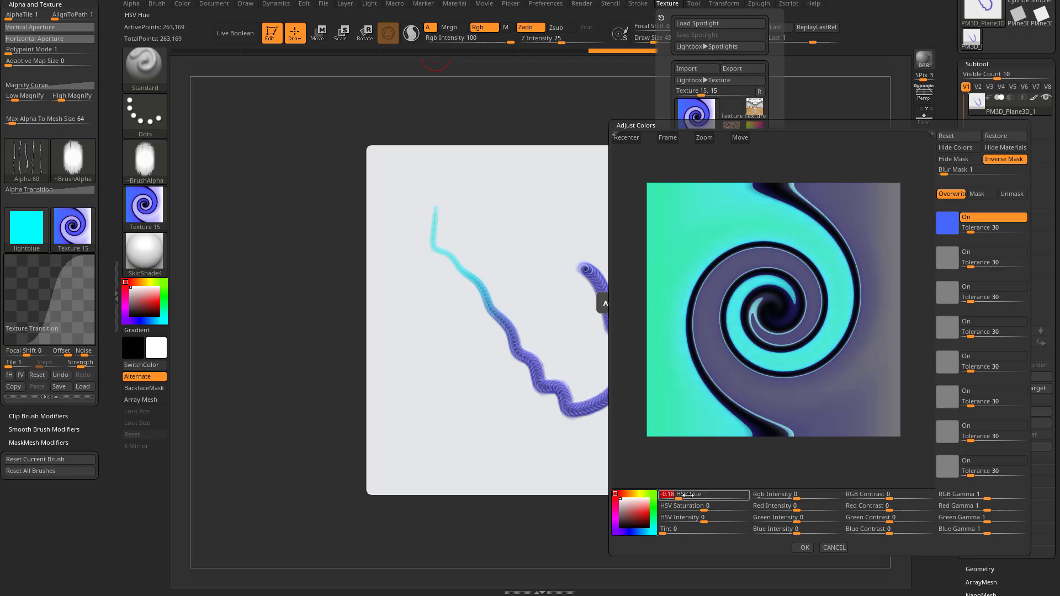
left_click(803, 548)
left_click(81, 224)
mouse_move(565, 200)
left_mouse_down()
mouse_move(563, 296)
mouse_move(602, 382)
left_mouse_up()
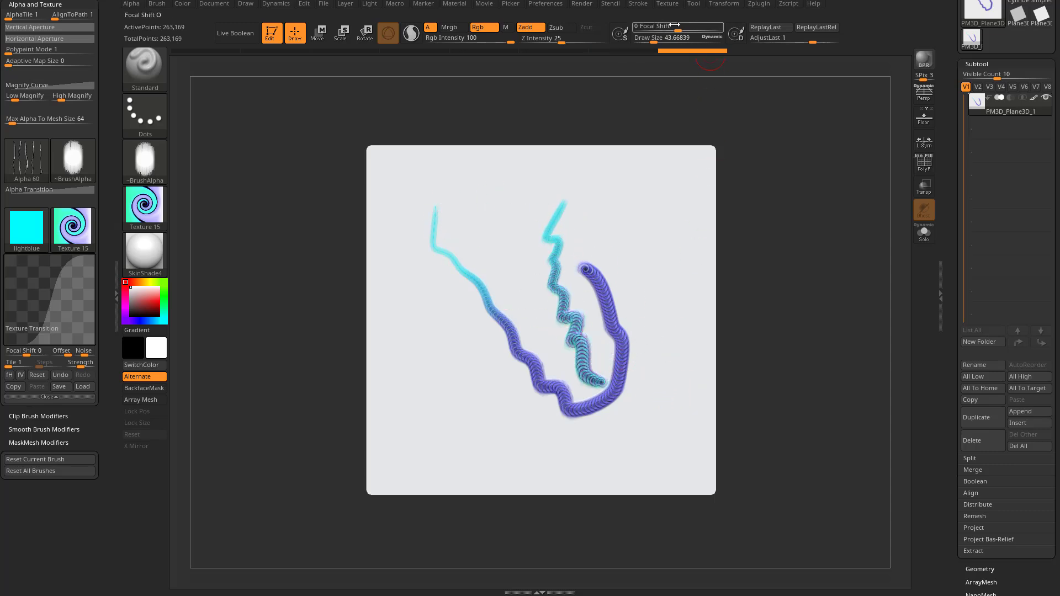
- Recolor Texture 15 with the gradient colorize, using red as the secondary color and yellow as the main color
left_click(667, 4)
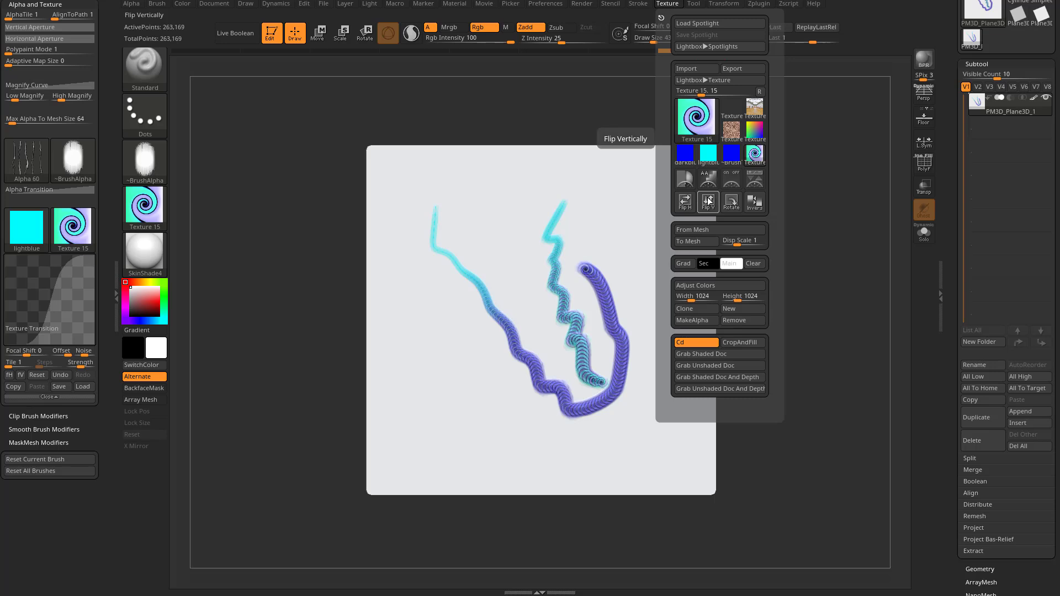
left_click(690, 265)
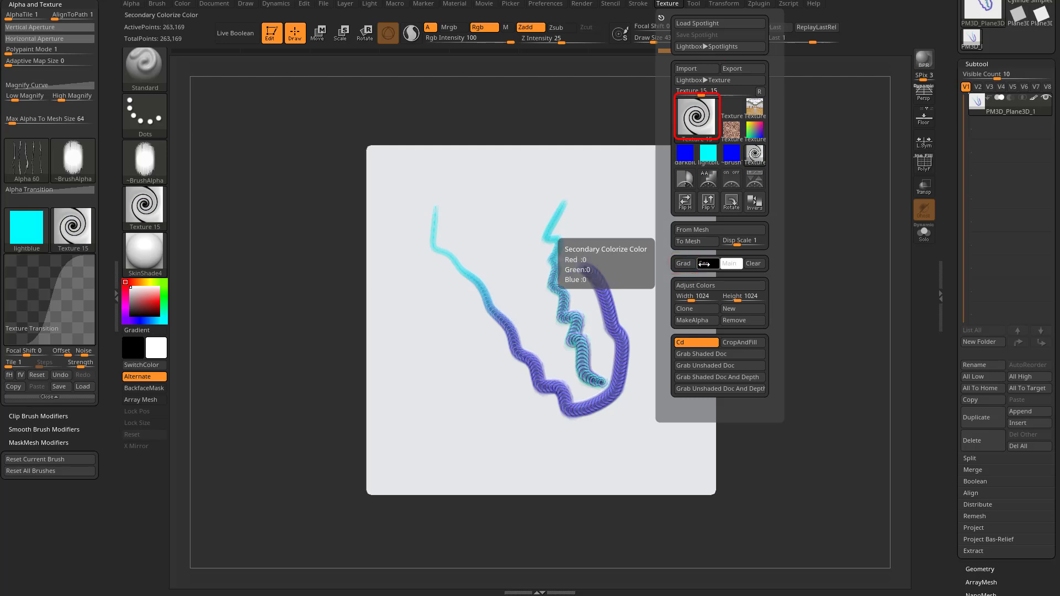
left_click(706, 264)
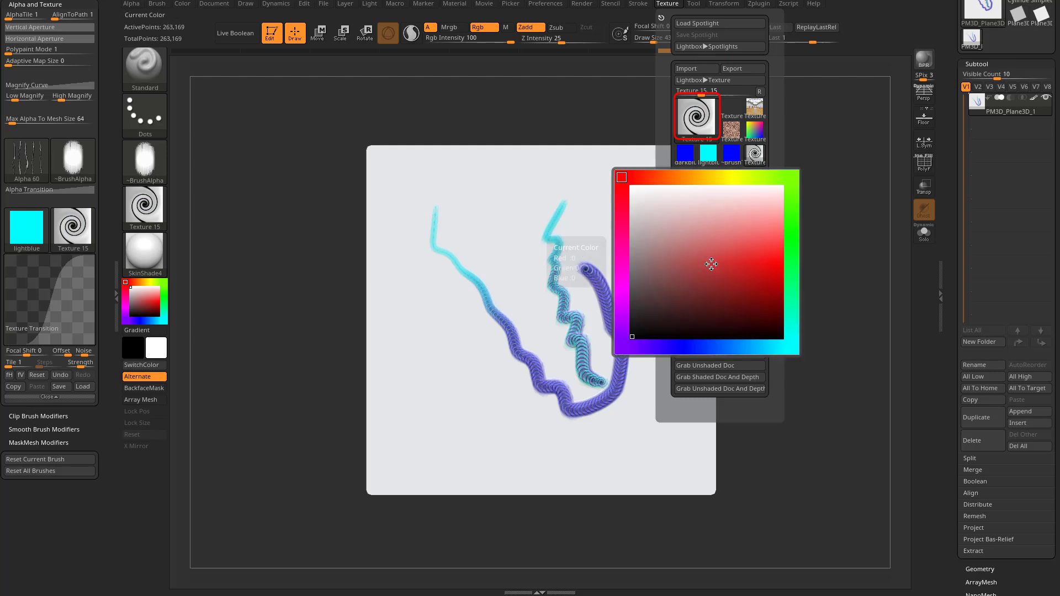
left_click(785, 255)
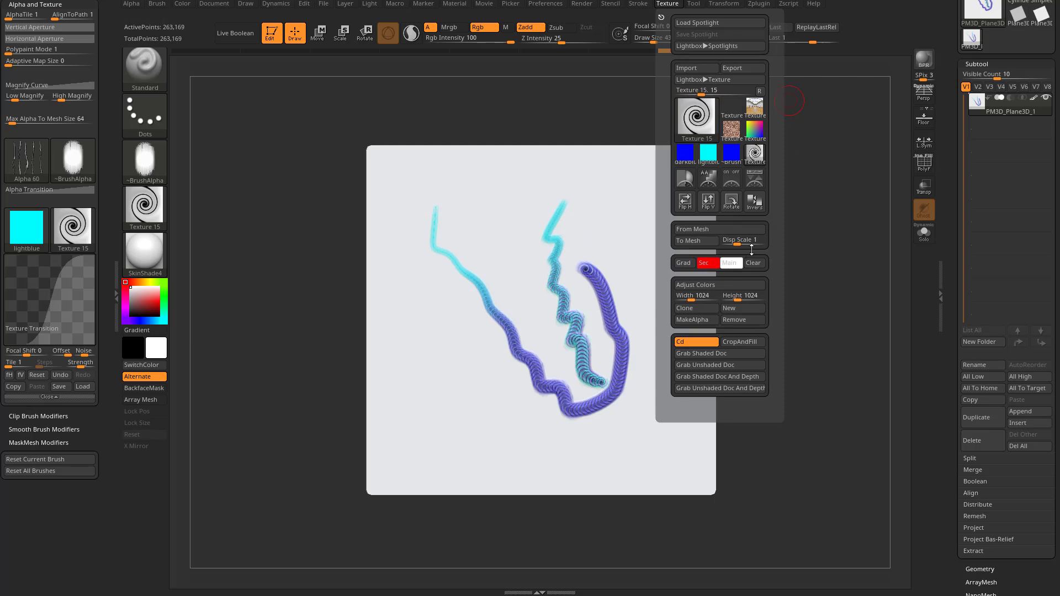
left_click(734, 263)
left_click(746, 176)
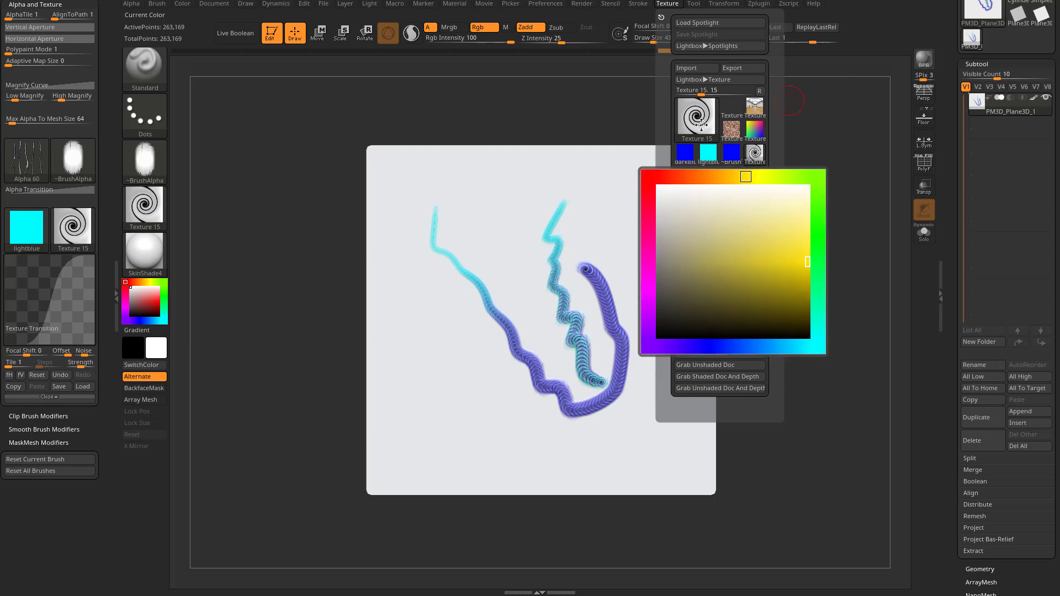
mouse_move(667, 4)
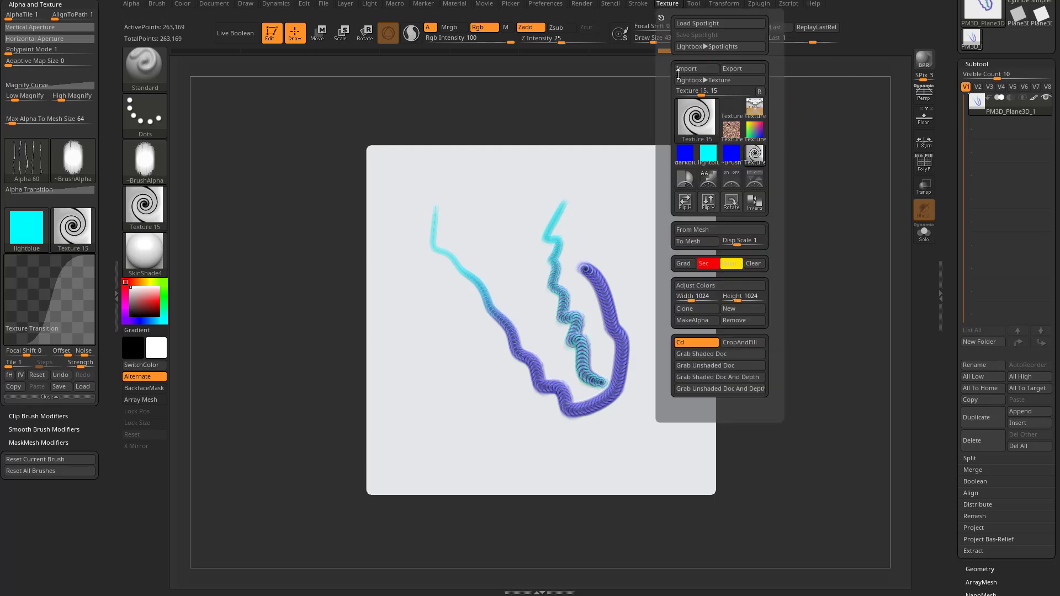
left_click(684, 263)
mouse_move(699, 101)
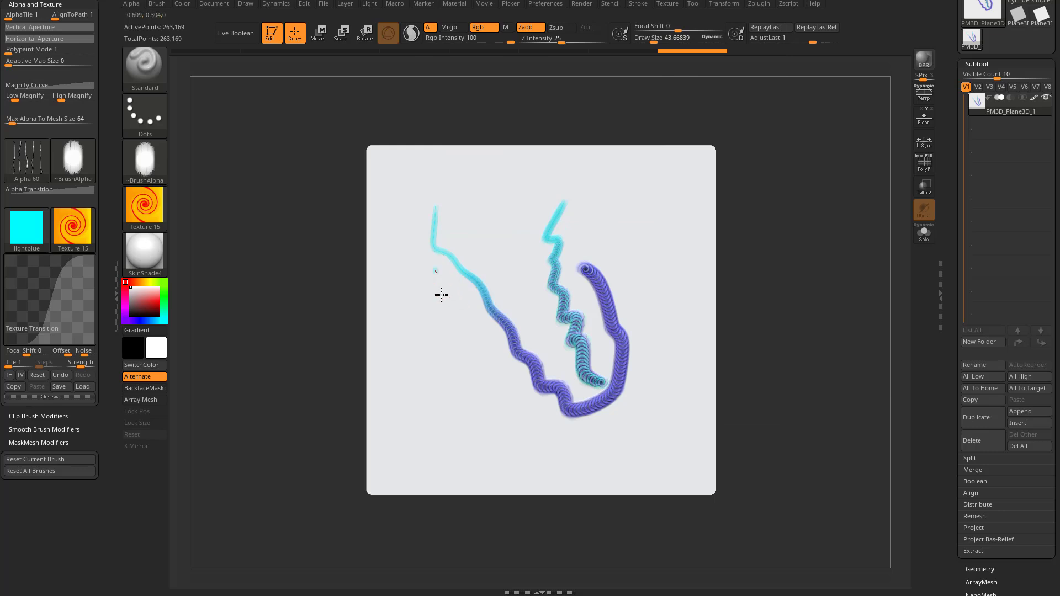
- Paint a winding stroke around the others with the recolored Texture 15, and undo all strokes on the plane
mouse_move(463, 390)
left_mouse_down()
mouse_move(535, 442)
mouse_move(657, 403)
mouse_move(621, 223)
left_mouse_up()
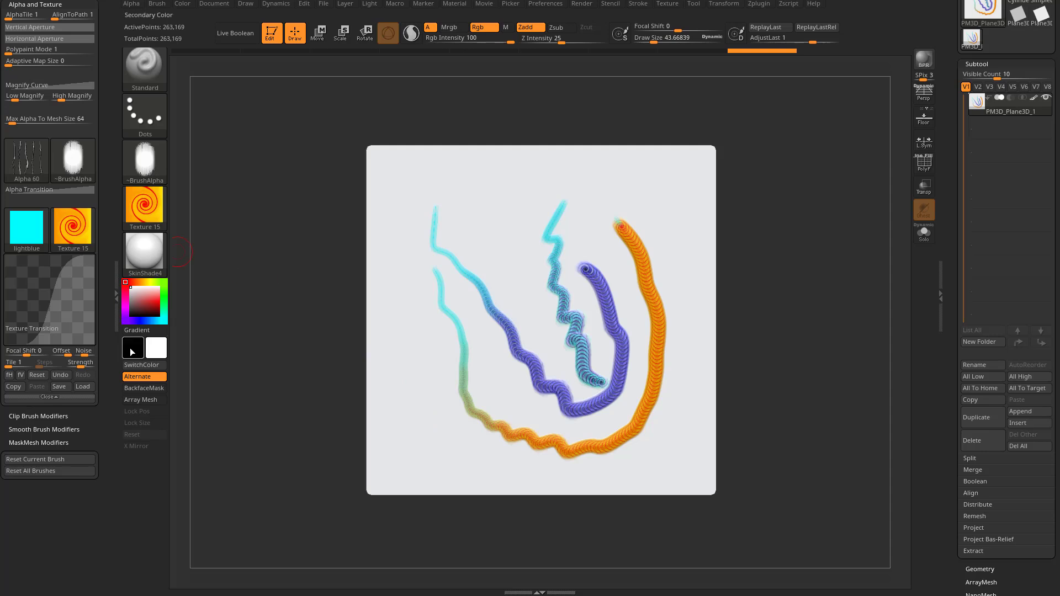
key("ctrl")
key("ctrl+z")
key("ctrl+z")
key("ctrl+z")
key("ctrl+z")
key("ctrl+z")
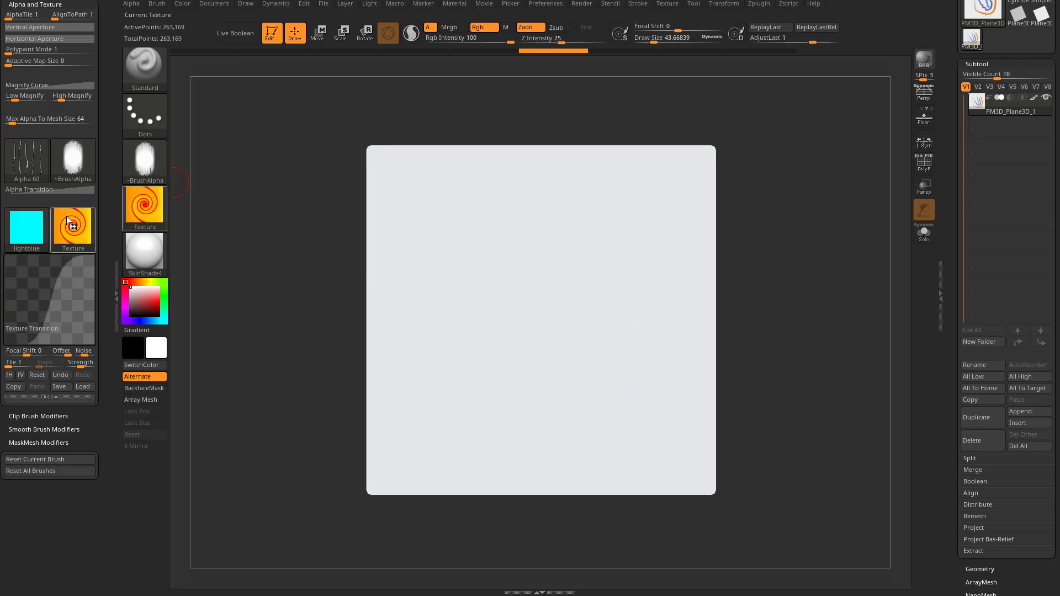
- Turn off the base and current textures, reset the Texture Transition curve, and try a stroke on the plane, undoing it
left_click(31, 234)
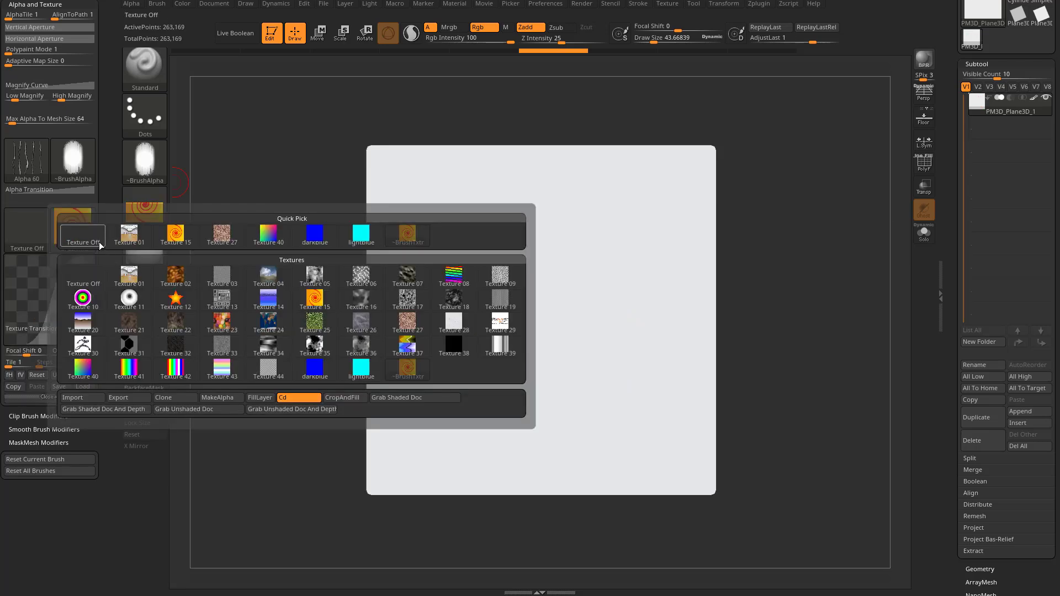
left_click(97, 234)
left_click(36, 375)
mouse_move(436, 221)
left_mouse_down()
mouse_move(525, 352)
mouse_move(579, 349)
left_mouse_up()
key("ctrl+z")
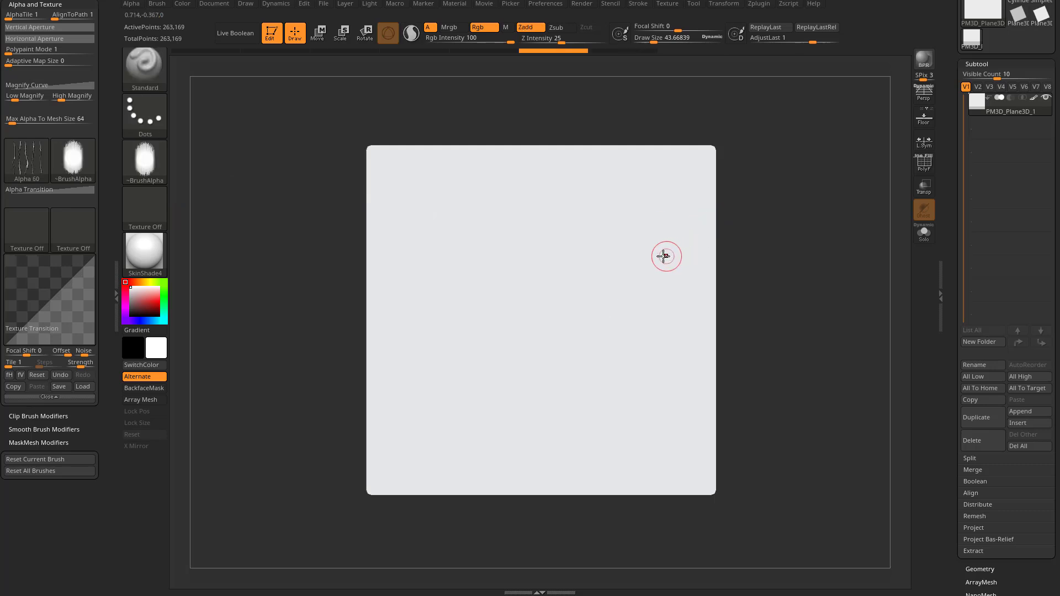
- Set the secondary color to light blue and the main color to blue, and try a wavy stroke, undoing it
left_click(132, 346)
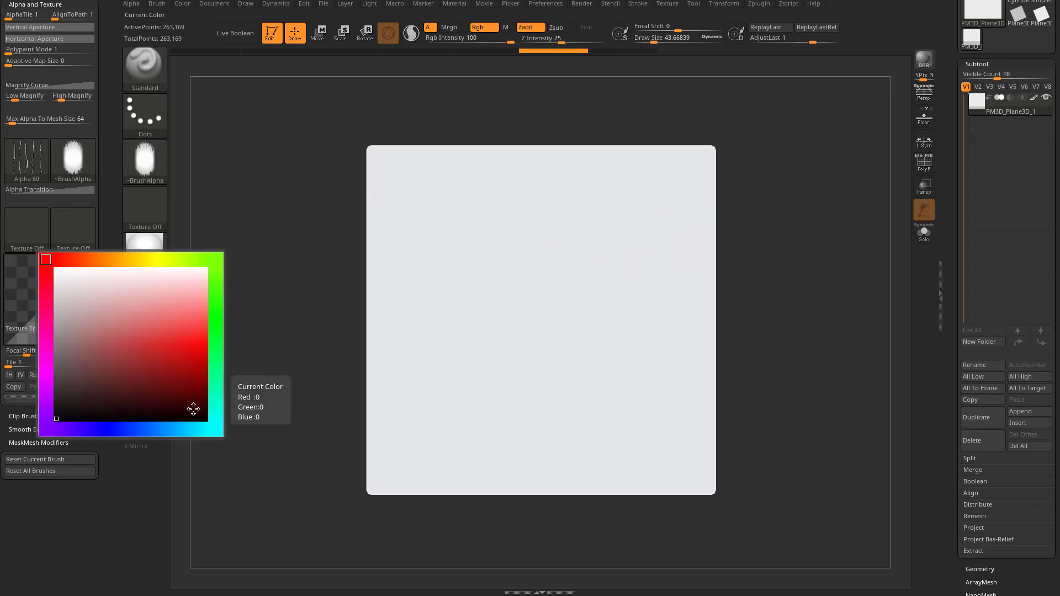
left_click(206, 345)
left_click(193, 428)
left_click(164, 357)
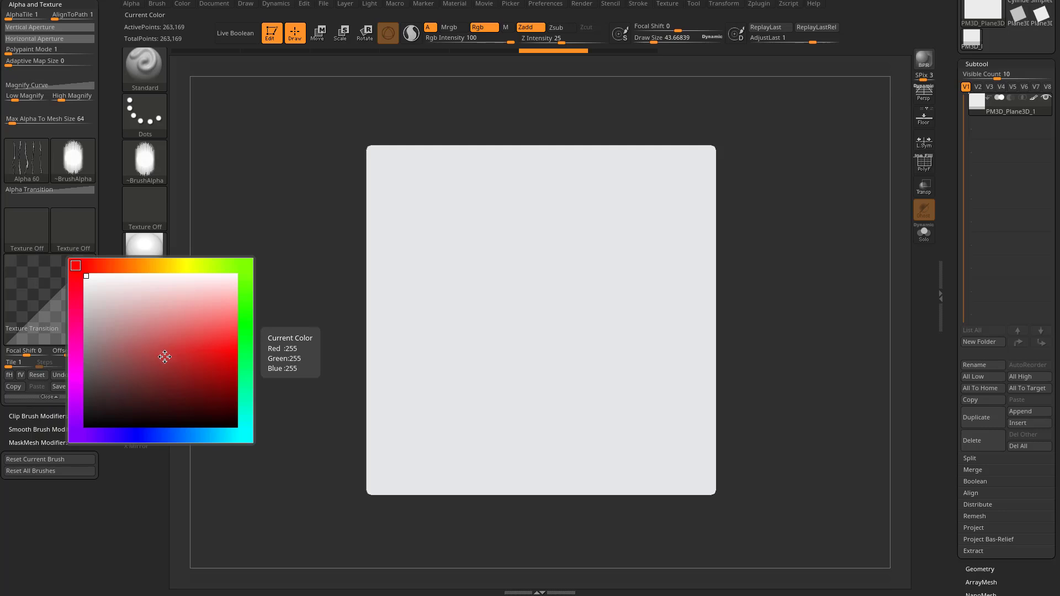
left_click(140, 434)
mouse_move(411, 262)
left_mouse_down()
mouse_move(527, 353)
mouse_move(640, 292)
left_mouse_up()
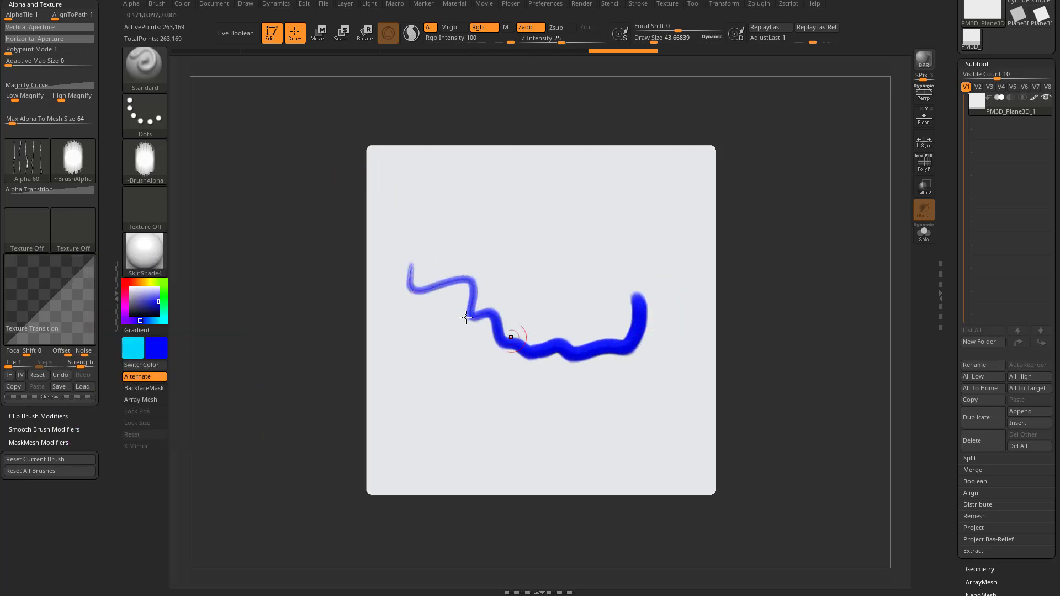
key("ctrl+z")
- Set the Focal Shift of the Tablet Pressure Rgb Intensity curve to -100, trying a wavy stroke before and after
mouse_move(104, 164)
left_mouse_down()
mouse_move(101, 284)
mouse_move(101, 259)
left_mouse_up()
left_click(25, 232)
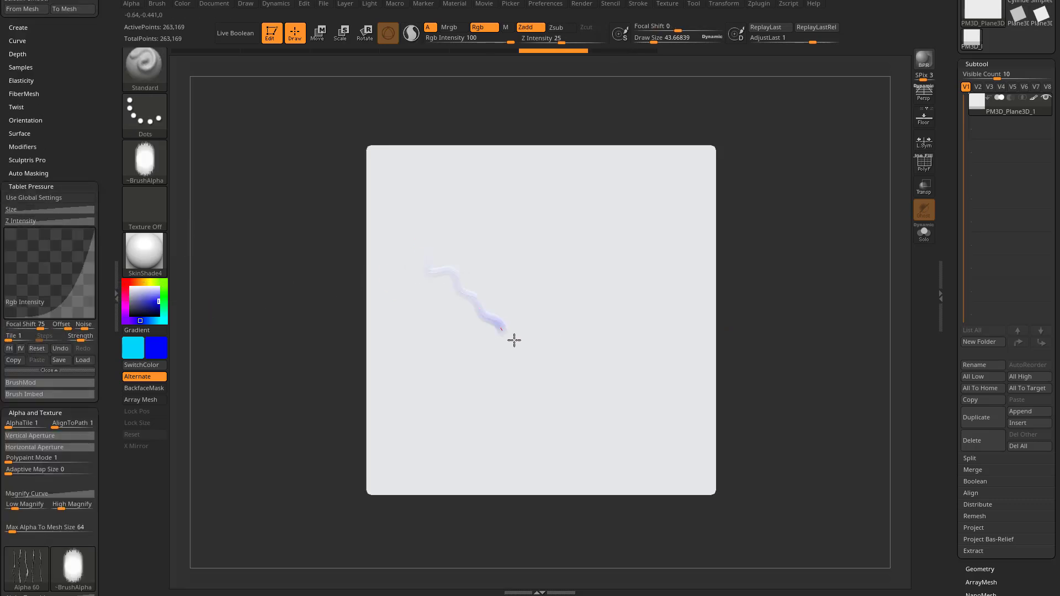
left_click_drag(514, 340, 612, 290)
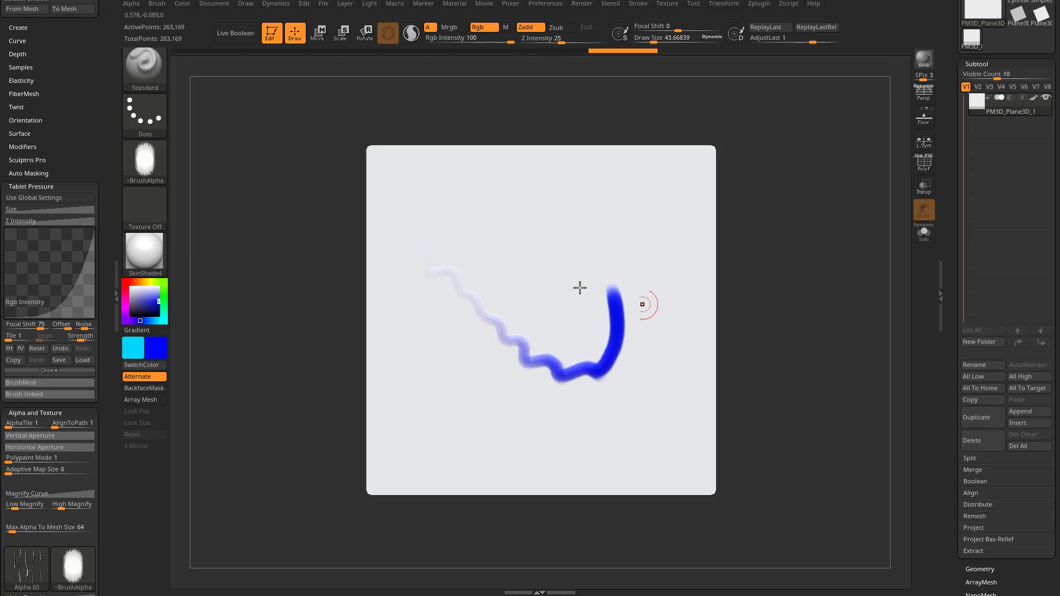
key("ctrl+z")
left_click_drag(39, 326, 4, 272)
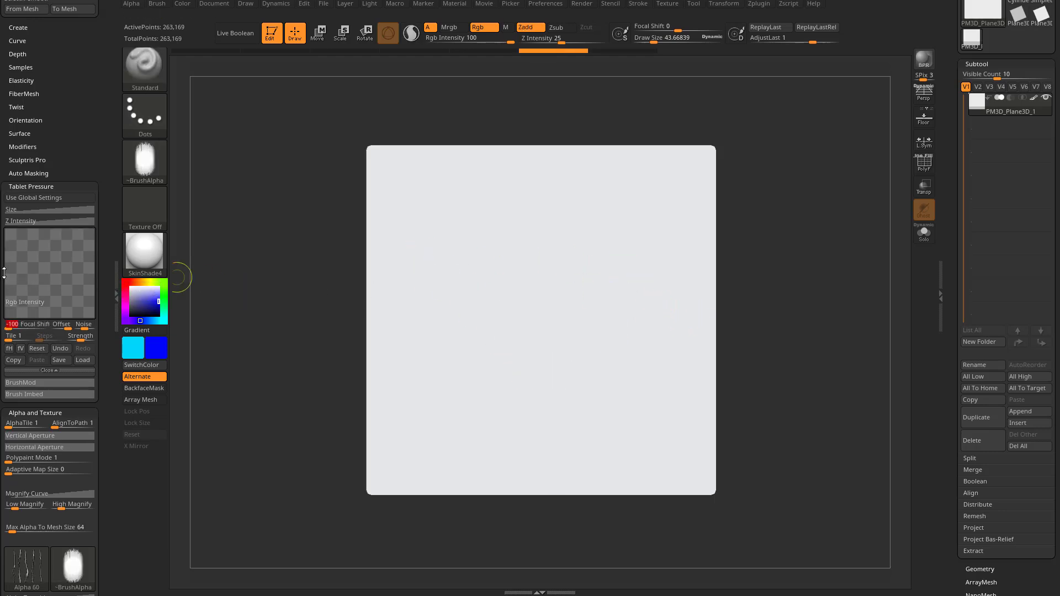
mouse_move(456, 252)
left_mouse_down()
mouse_move(492, 335)
mouse_move(621, 310)
left_mouse_up()
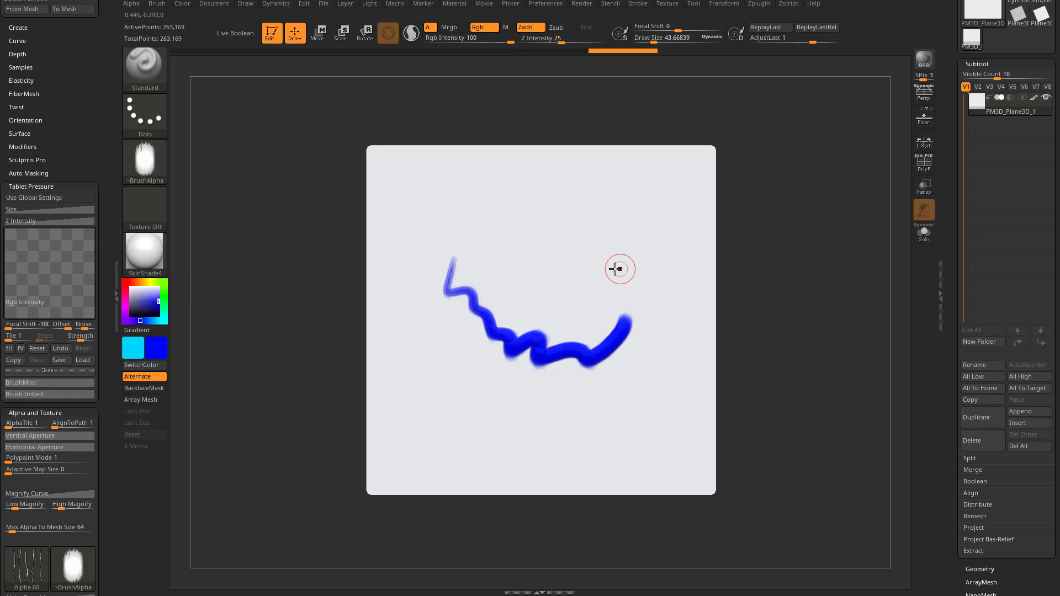
- Replace the brush's base alpha with Alpha 06
scroll(97, 402, "down", 3)
left_click(29, 407)
left_click(138, 4)
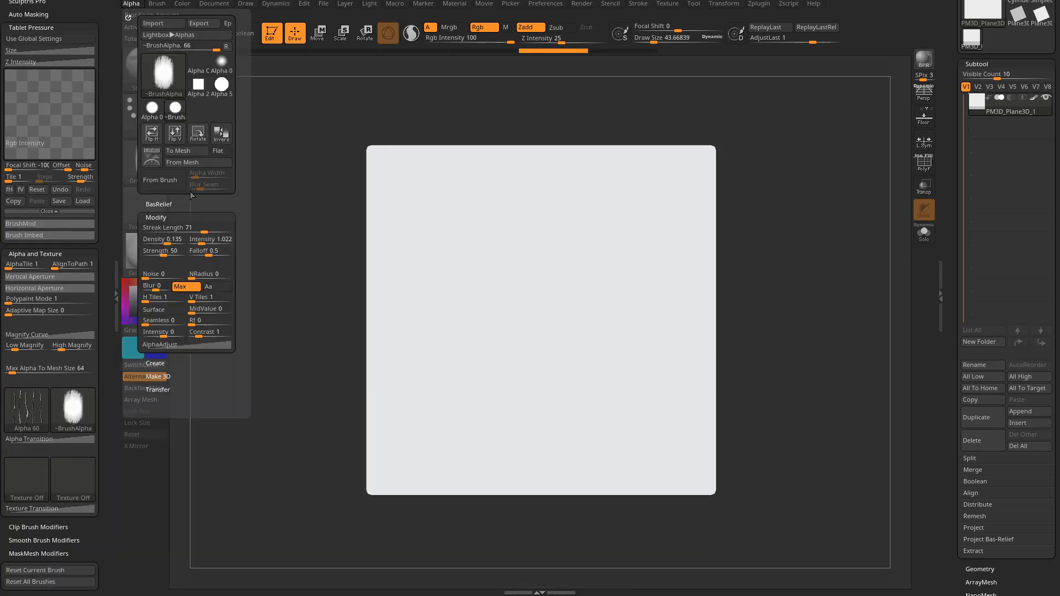
left_click(29, 409)
left_click(315, 426)
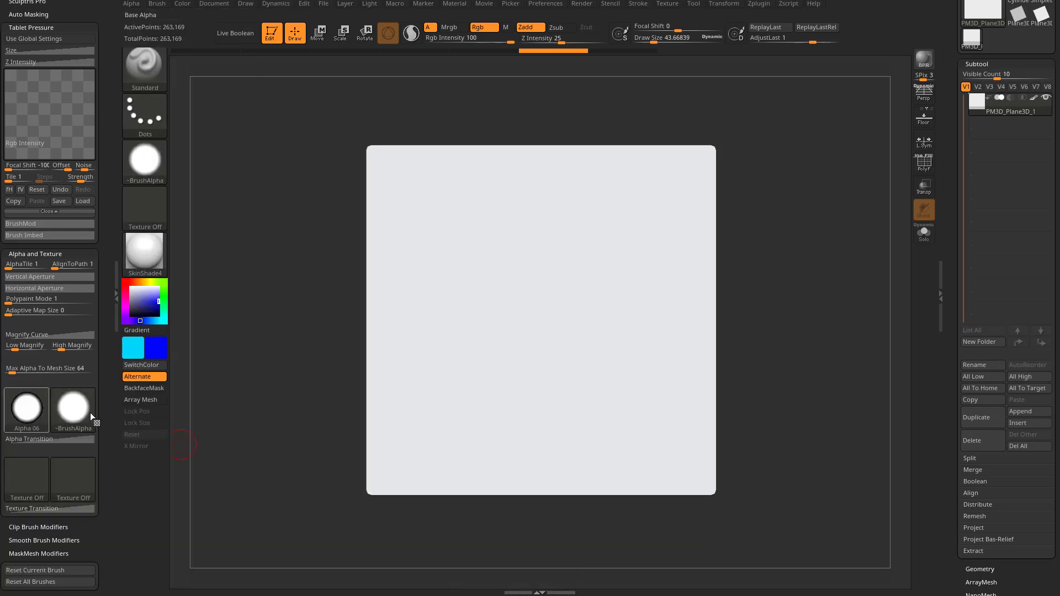
- Turn off Zadd for color-only painting and try wavy strokes on the plane, undoing them
mouse_move(444, 273)
left_mouse_down()
mouse_move(504, 329)
mouse_move(569, 296)
left_mouse_up()
key("ctrl+z")
left_click(524, 37)
mouse_move(452, 235)
left_mouse_down()
mouse_move(490, 314)
mouse_move(615, 291)
mouse_move(582, 221)
left_mouse_up()
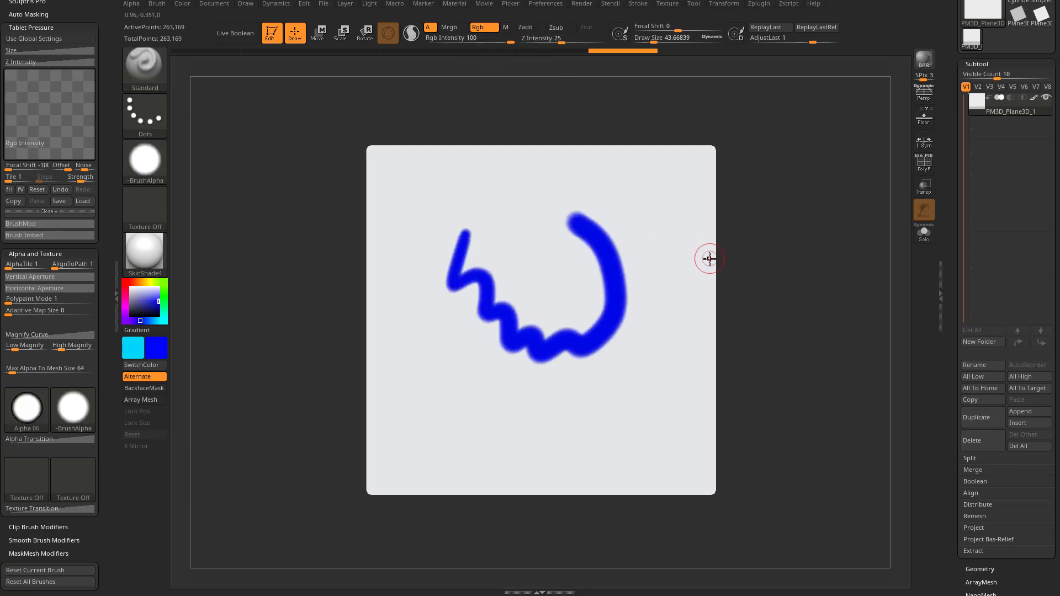
key("ctrl+z")
key("ctrl+z")
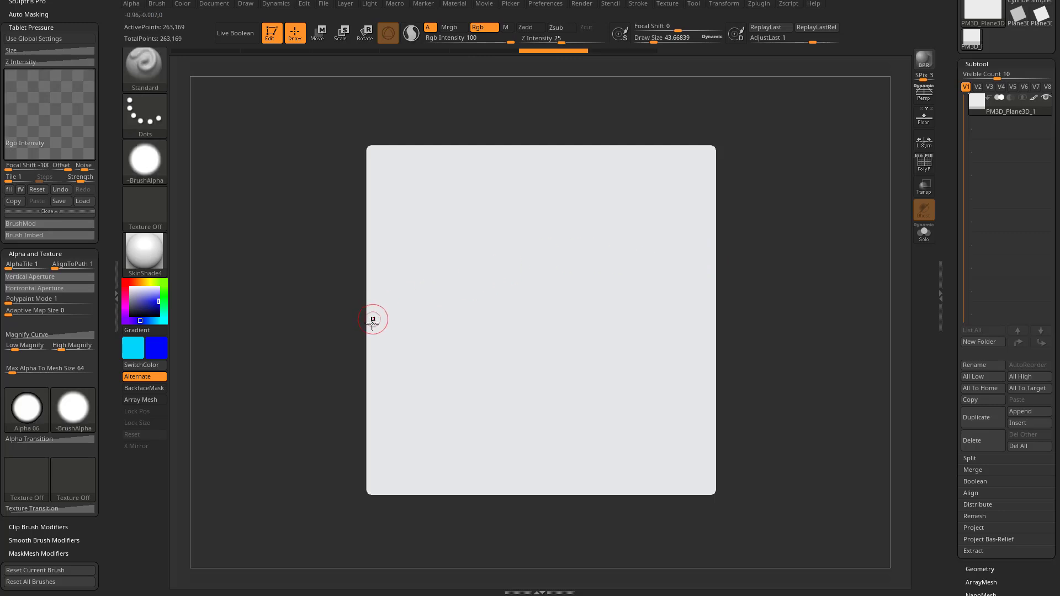
- Enable Gradient color, raise the Draw Size to about 52, and try several wavy strokes, undoing them all
left_click(142, 333)
mouse_move(424, 288)
left_mouse_down()
mouse_move(450, 279)
mouse_move(490, 319)
mouse_move(580, 312)
mouse_move(564, 267)
left_mouse_up()
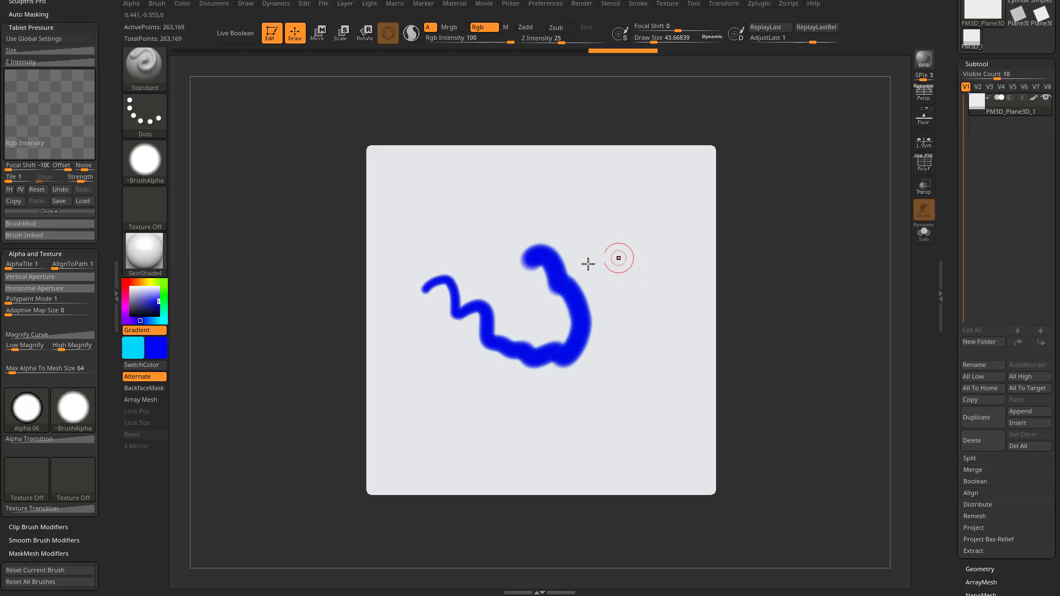
key("ctrl+z")
left_click(528, 309)
key("ctrl+z")
key("s")
left_click_drag(475, 269, 476, 268)
mouse_move(457, 242)
left_mouse_down()
mouse_move(459, 291)
mouse_move(556, 369)
mouse_move(569, 247)
mouse_move(541, 336)
mouse_move(600, 247)
left_mouse_up()
key("ctrl+z")
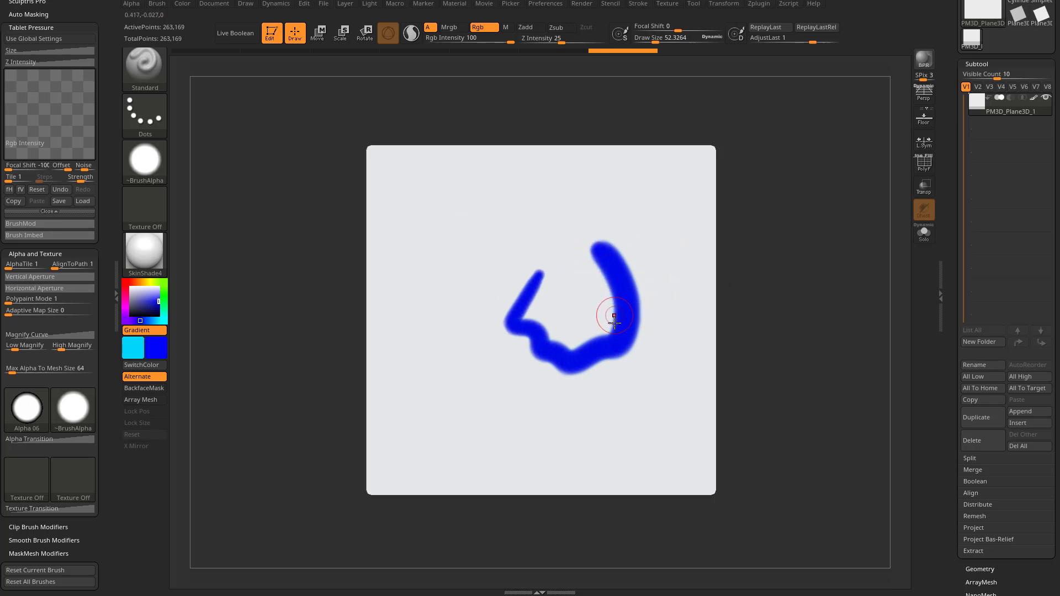
key("ctrl+z")
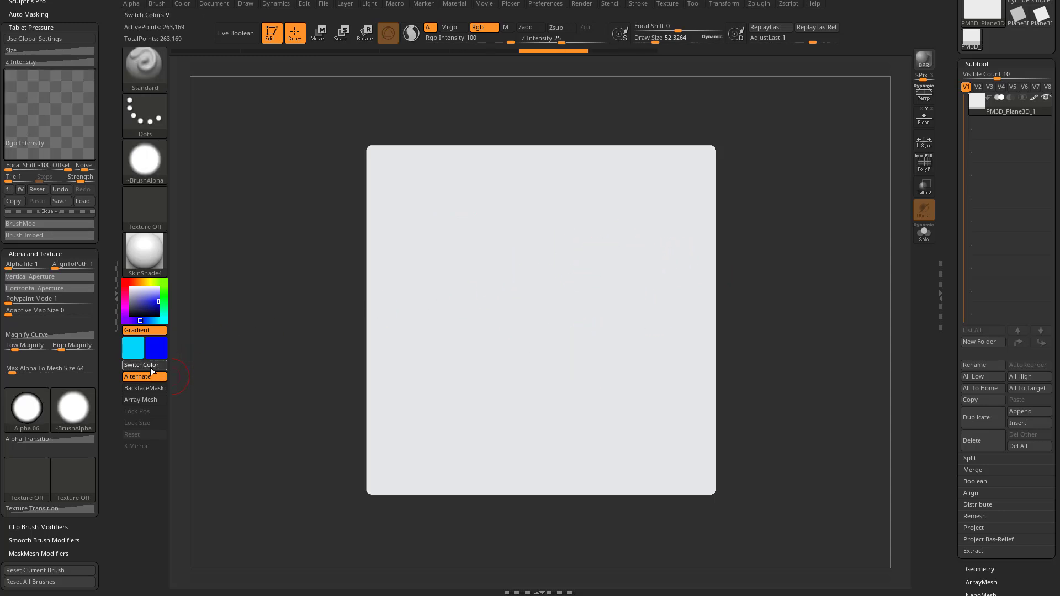
- Swap the main and secondary colors, try a wide light blue stroke and undo it, and reduce the Draw Size to about 69
left_click(152, 363)
mouse_move(502, 242)
left_mouse_down()
mouse_move(532, 290)
mouse_move(622, 309)
mouse_move(611, 258)
mouse_move(499, 322)
mouse_move(603, 381)
mouse_move(608, 353)
left_mouse_up()
key("ctrl+z")
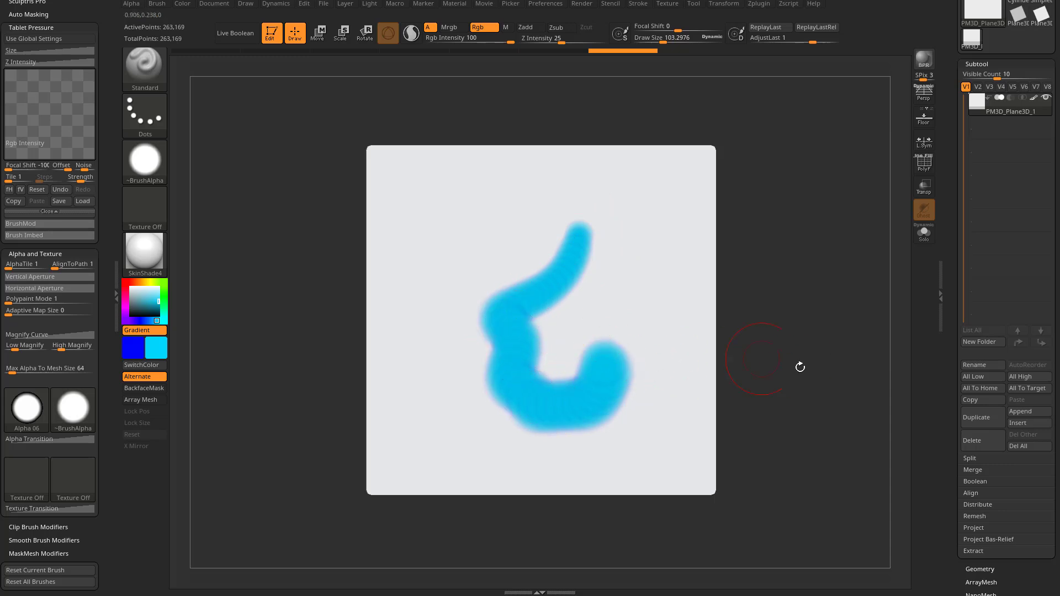
key("ctrl+z")
key("bracketleft")
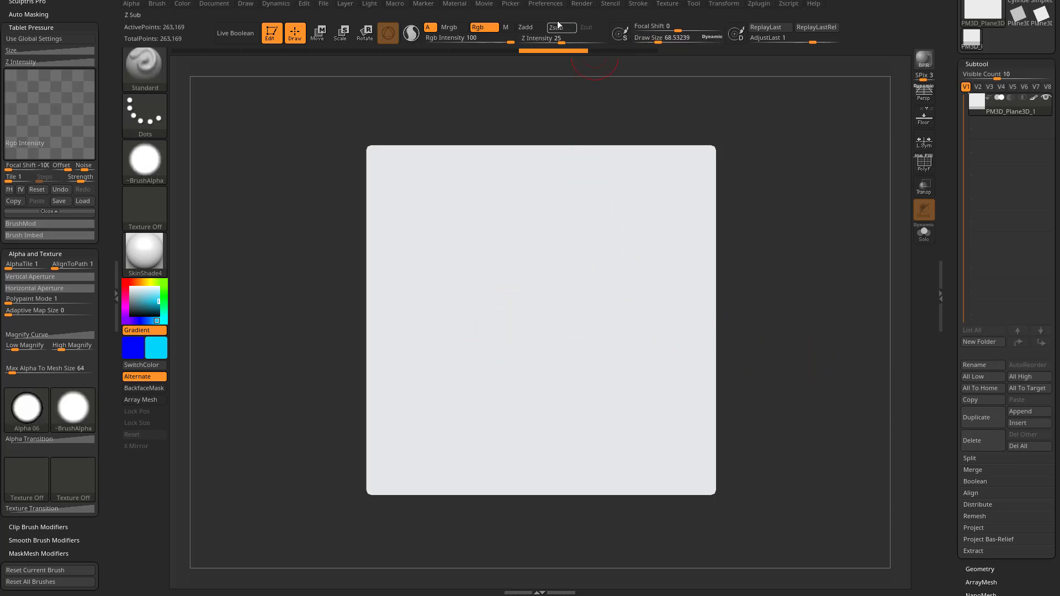
- Set the Tablet preference Color Gradient to 1
left_click(545, 3)
left_click(560, 267)
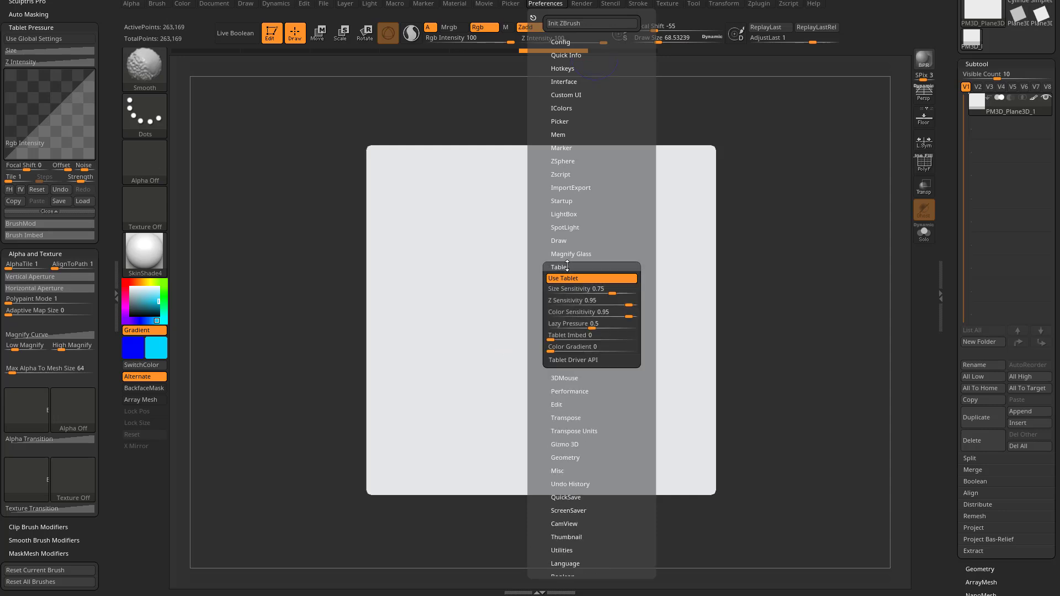
left_click(568, 351)
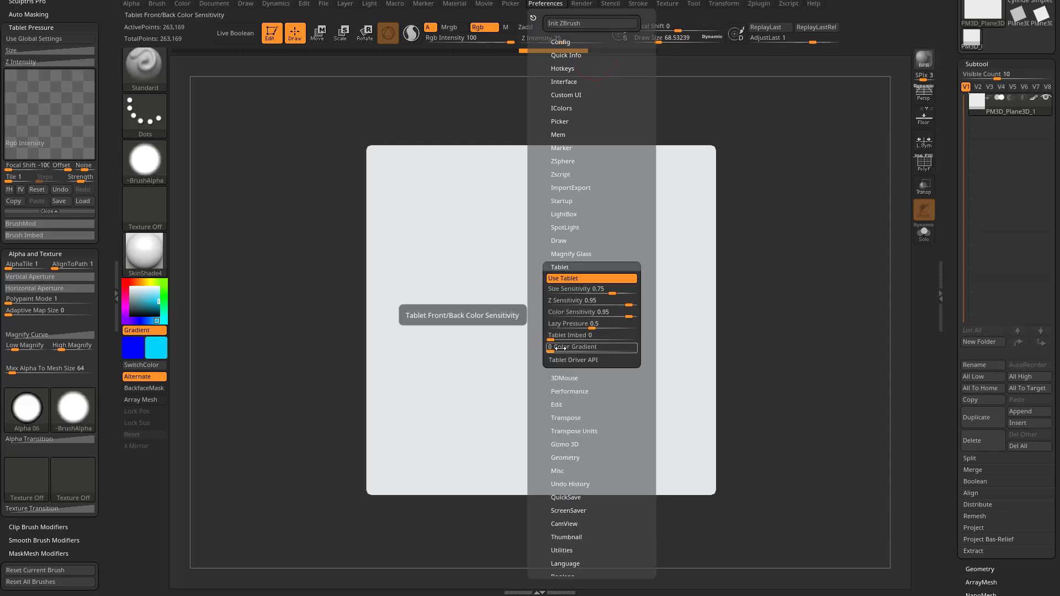
left_click_drag(558, 349, 570, 349)
left_click_drag(644, 347, 647, 348)
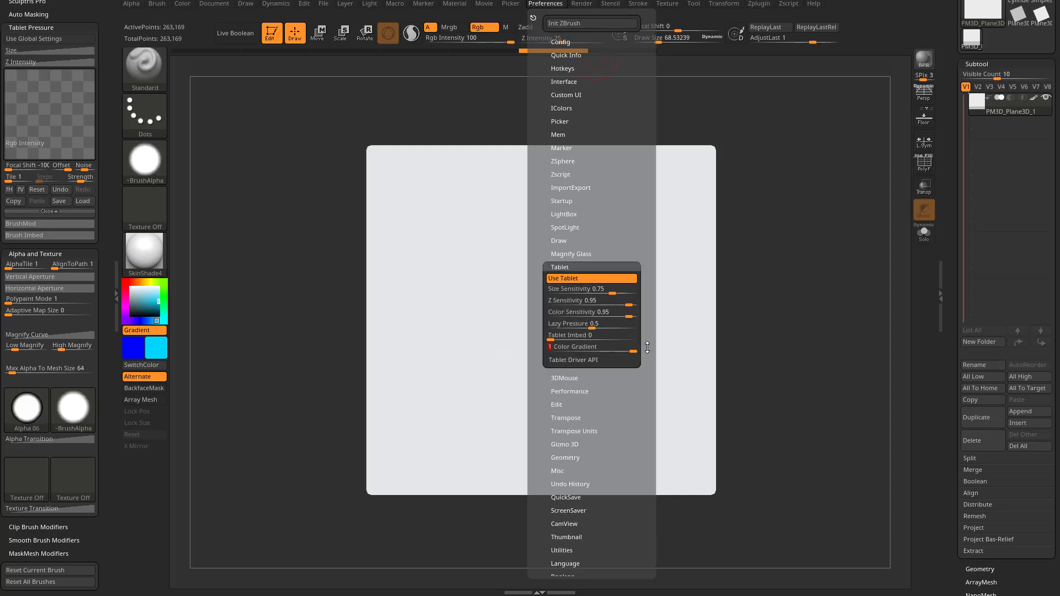
- Swap the colors back to blue as main, try a gradient stroke and undo it, and reduce the Draw Size to about 38
left_click(134, 366)
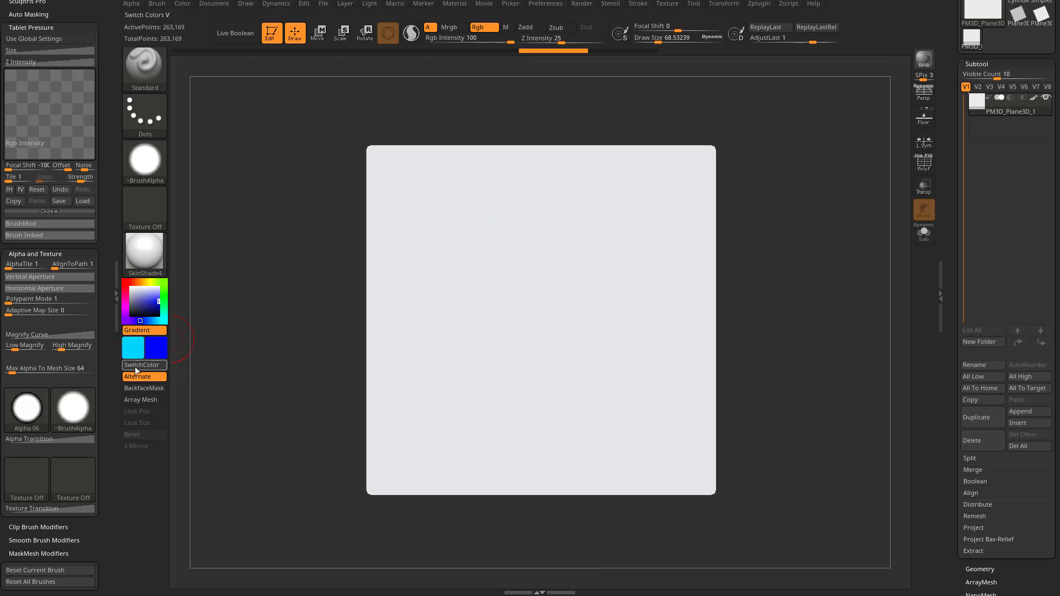
mouse_move(469, 239)
left_mouse_down()
mouse_move(547, 379)
mouse_move(674, 290)
left_mouse_up()
key("[")
key("[")
key("[")
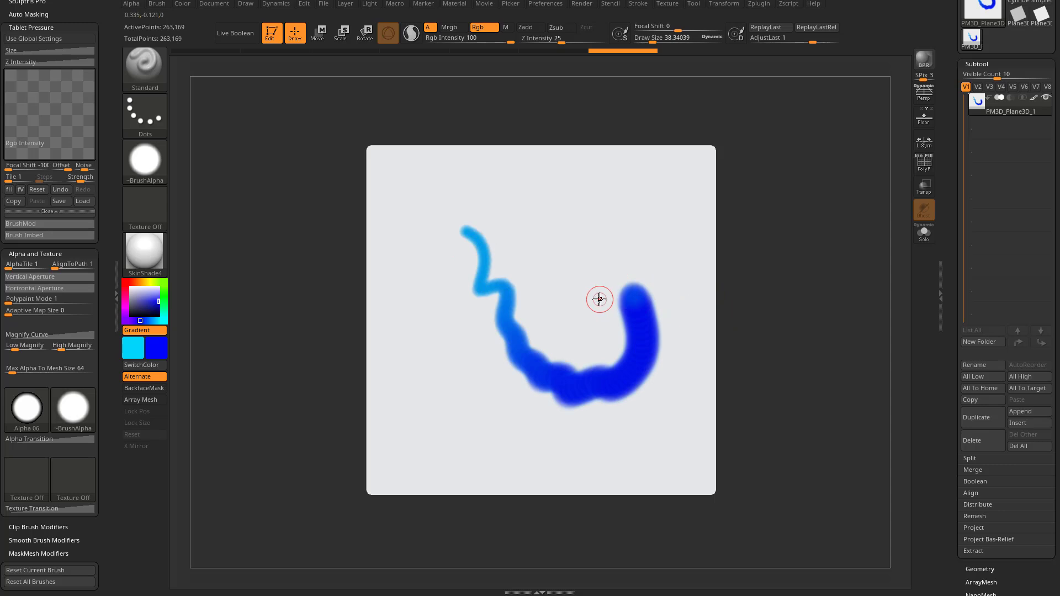
key("ctrl+z")
- Try a stroke at Rgb Intensity pressure Focal Shift 75, undo it, and paint another with the Focal Shift at -100
mouse_move(497, 317)
left_mouse_down()
mouse_move(586, 386)
mouse_move(654, 294)
left_mouse_up()
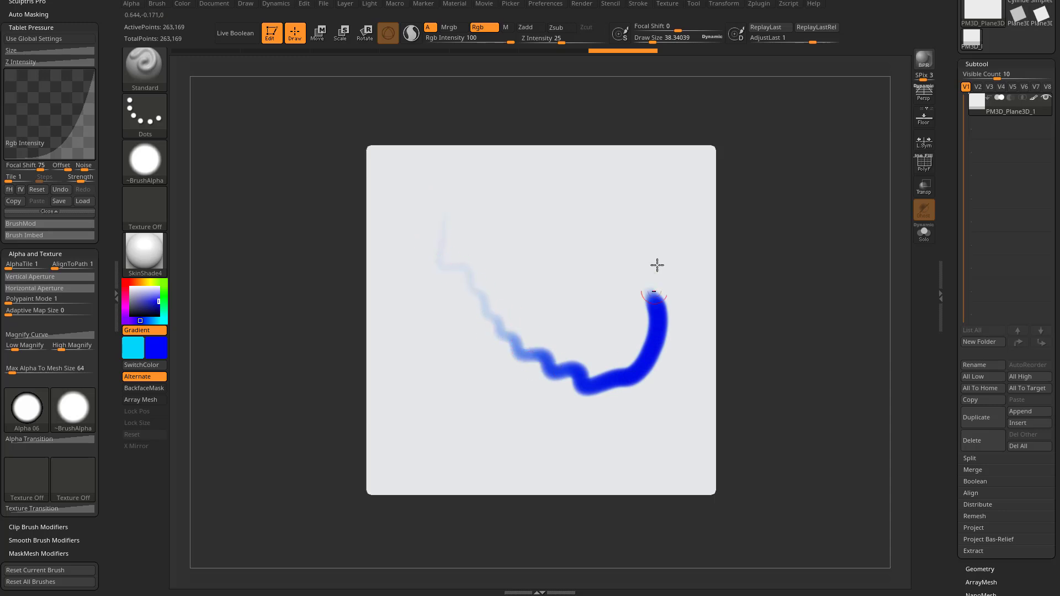
key("ctrl+z")
left_click_drag(40, 169, 26, 190)
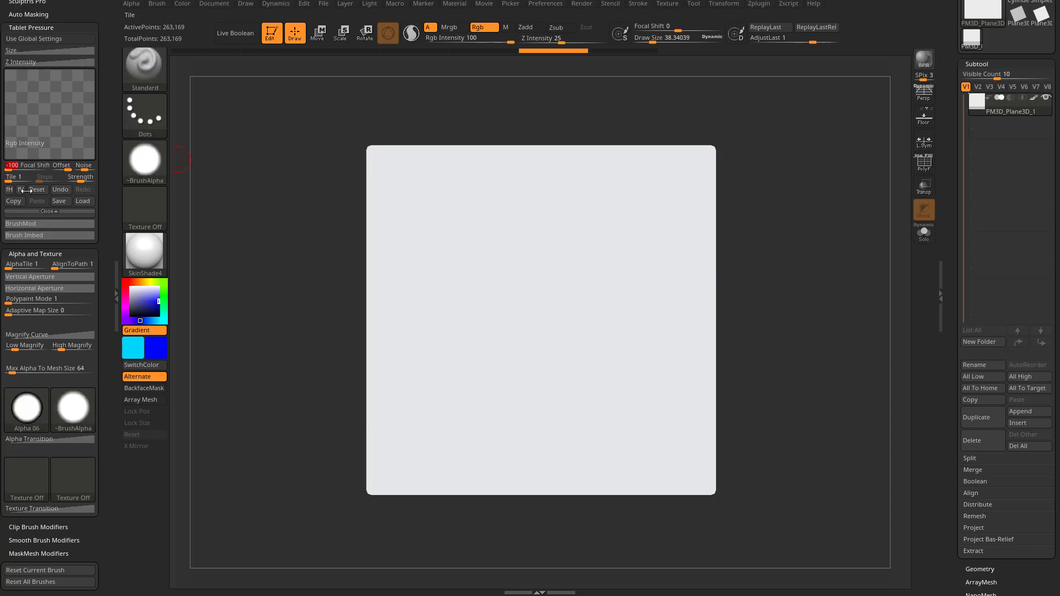
mouse_move(420, 225)
left_mouse_down()
mouse_move(502, 327)
mouse_move(599, 232)
left_mouse_up()
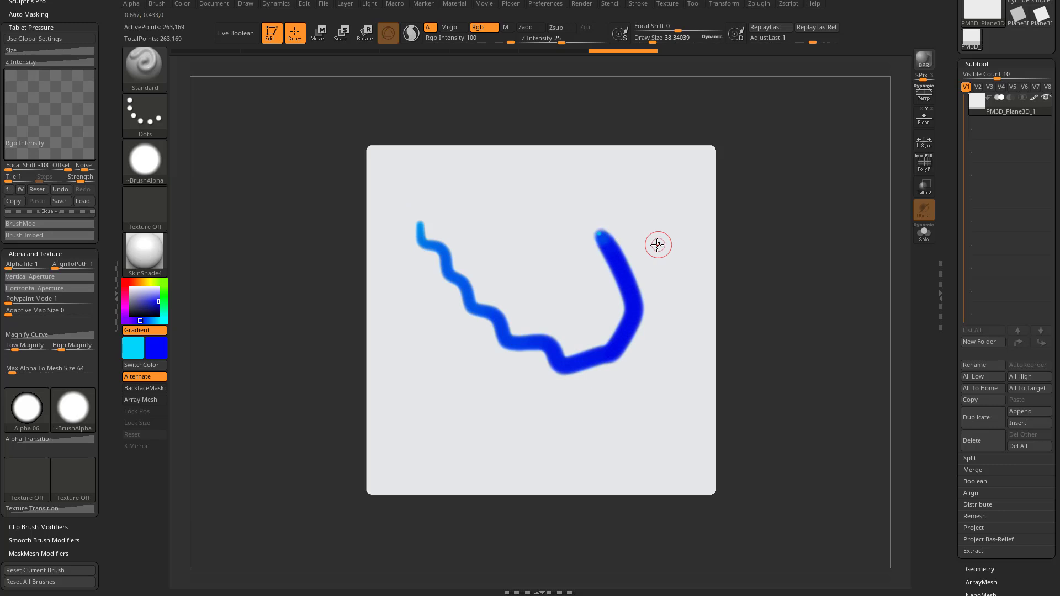
- Undo the last gradient stroke, and try another curved blue gradient stroke on the plane before undoing it too
key("ctrl+z")
mouse_move(507, 372)
left_mouse_down()
mouse_move(579, 218)
mouse_move(679, 208)
left_mouse_up()
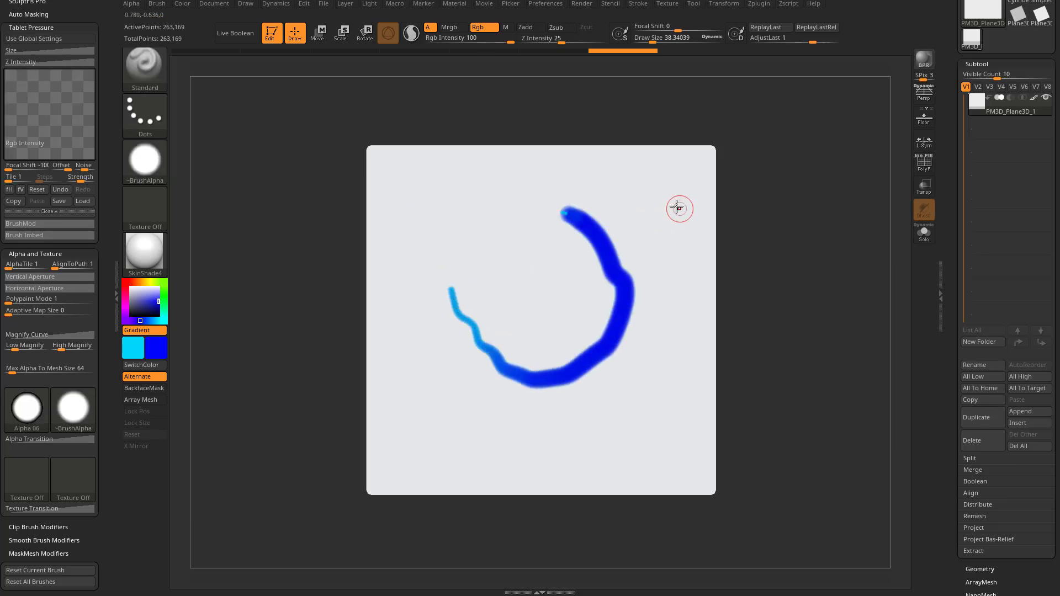
key("ctrl+z")
- Adjust the current brush alpha's shape so that it becomes narrower horizontally
left_click(77, 415)
left_click(124, 375)
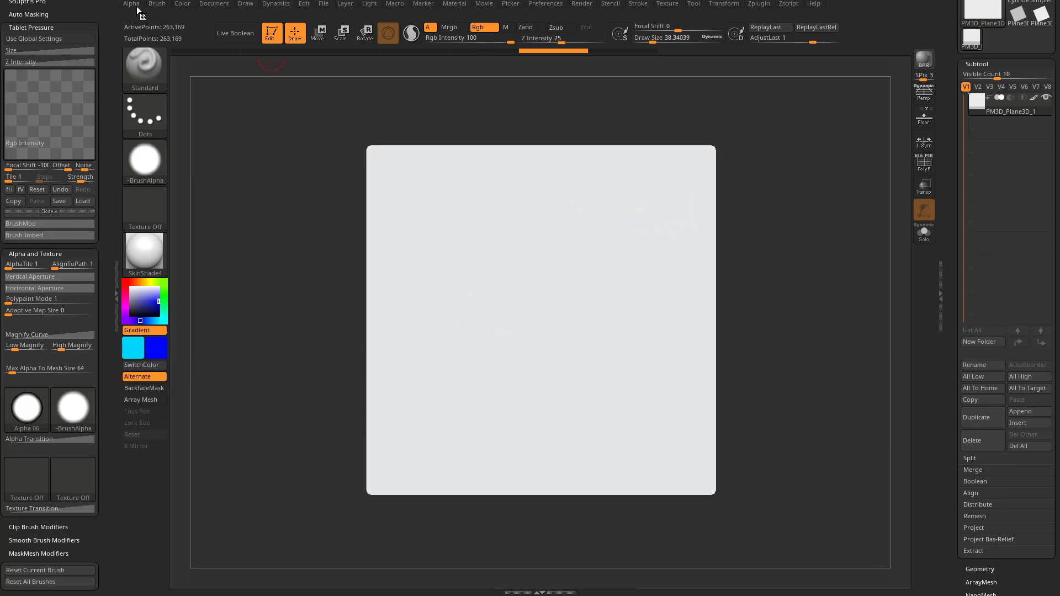
left_click(131, 4)
left_click_drag(186, 229, 228, 223)
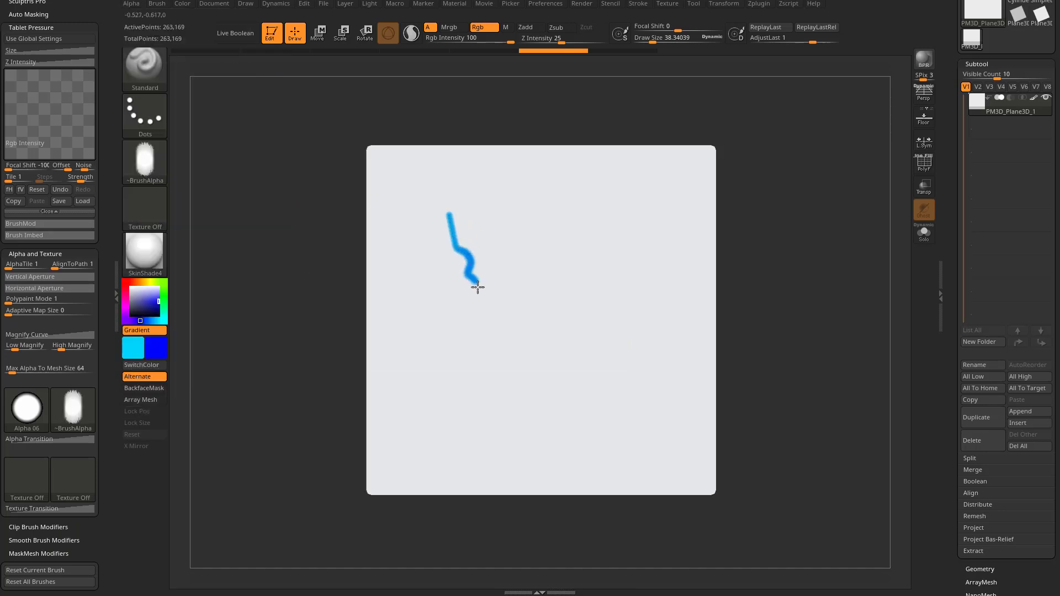
- Try short gradient strokes on the plane with the narrowed current alpha and undo them
left_click_drag(481, 290, 484, 285)
key("ctrl+z")
left_click_drag(436, 205, 442, 213)
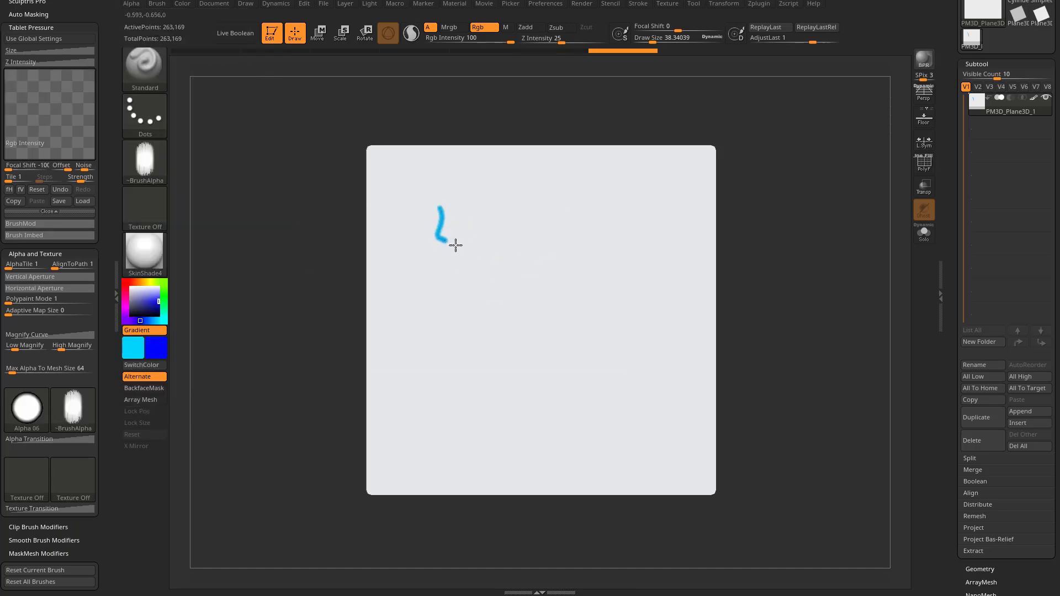
mouse_move(476, 296)
left_mouse_down()
mouse_move(506, 347)
mouse_move(579, 310)
mouse_move(558, 265)
mouse_move(624, 266)
left_mouse_up()
key("ctrl+z")
- Increase the Draw Size to about 72, paint broad gradient strokes on the plane, and expand the Alpha Transition curve
key("bracketright")
left_click_drag(444, 200, 446, 212)
mouse_move(454, 257)
left_mouse_down()
mouse_move(481, 324)
mouse_move(560, 225)
mouse_move(596, 221)
left_mouse_up()
left_click_drag(616, 254, 632, 355)
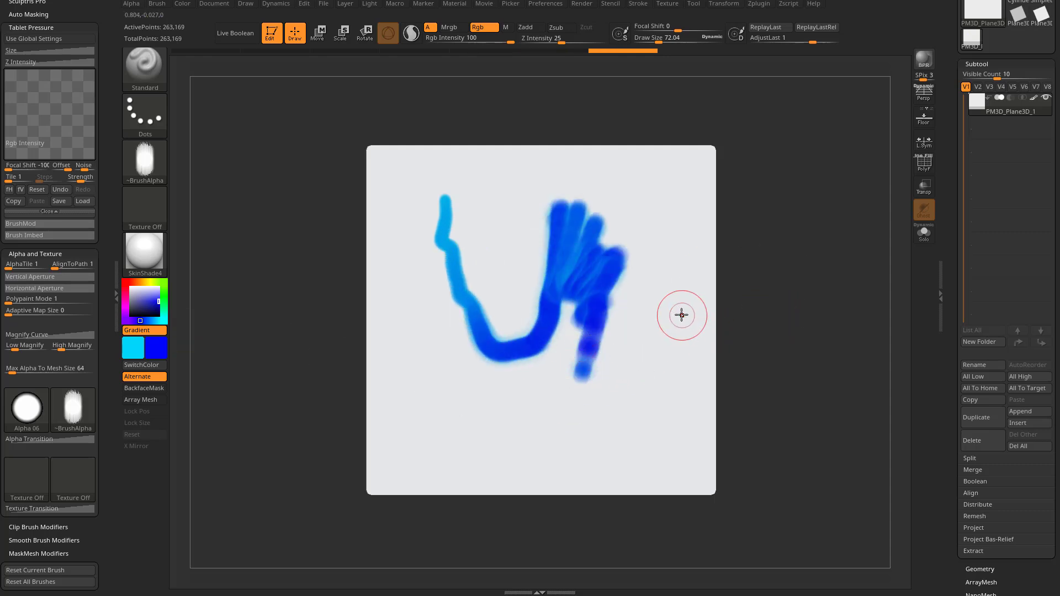
left_click(53, 440)
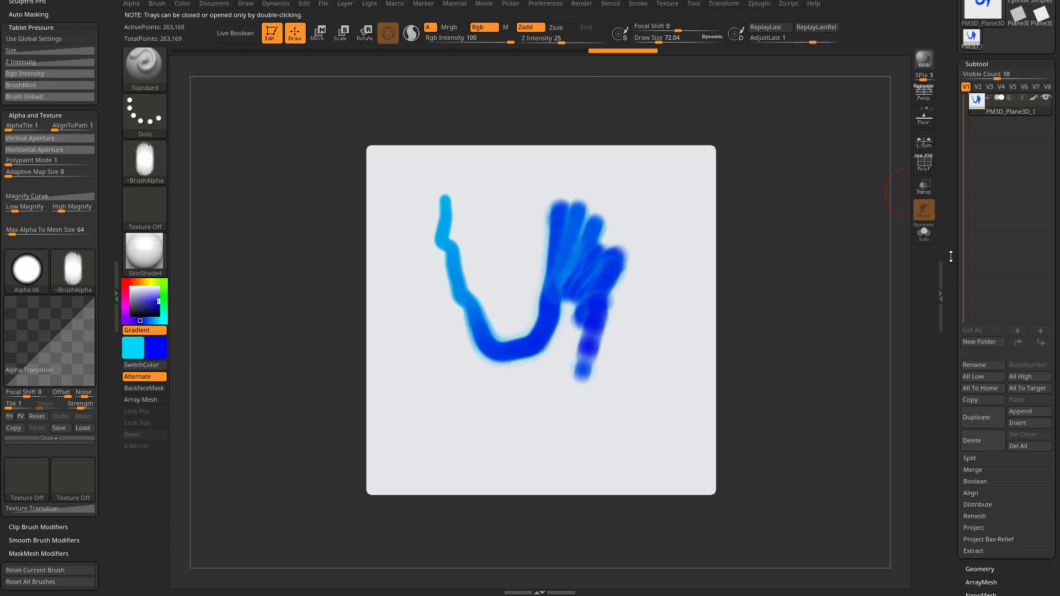
- Switch from the plane to a Sphere3D, draw it on the canvas, and convert it to a PolyMesh3D
scroll(950, 256, "up", 3)
left_click(992, 128)
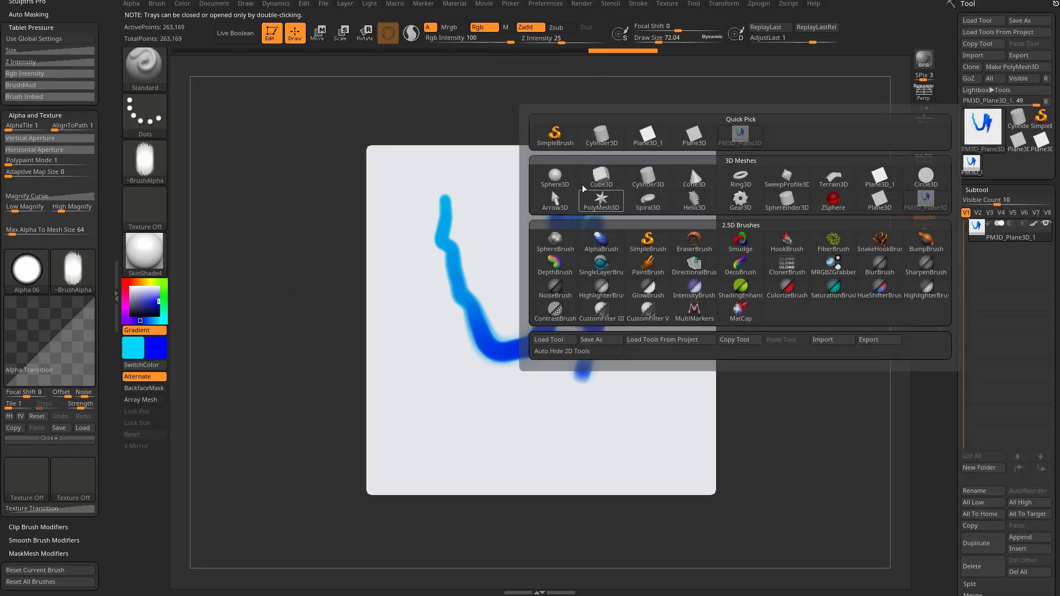
left_click(554, 178)
left_click_drag(761, 258, 765, 276, "alt")
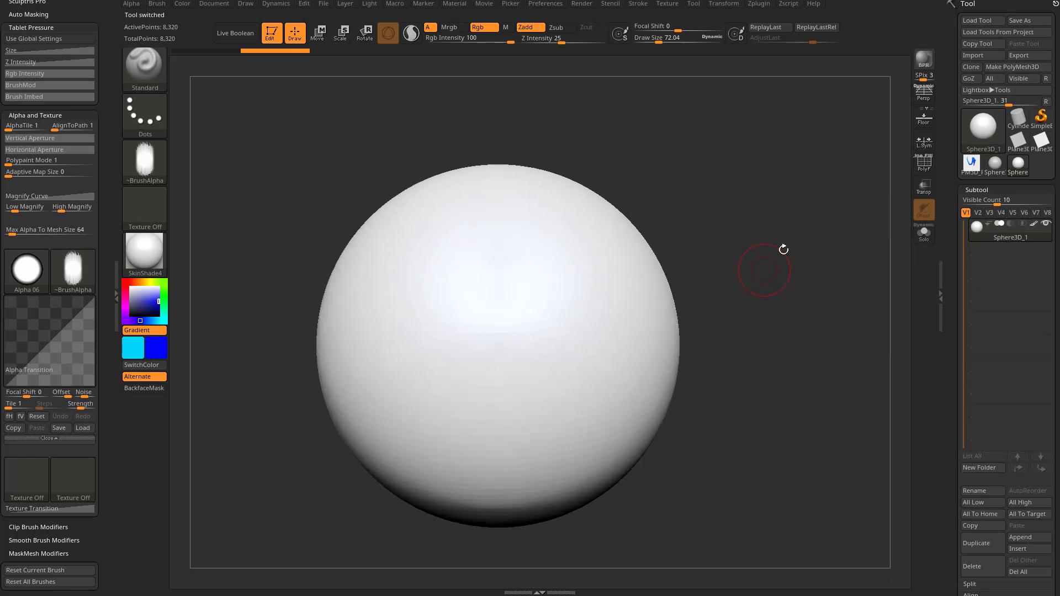
left_click(1005, 67)
left_click(1035, 224)
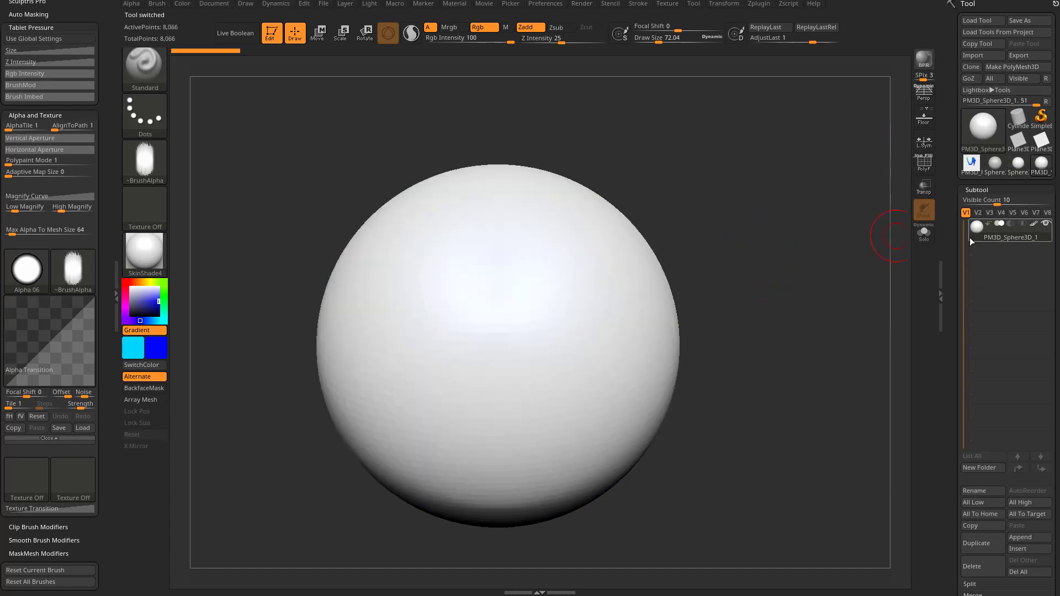
- Subdivide the sphere three times
key("ctrl+d")
key("ctrl+d")
key("ctrl+d")
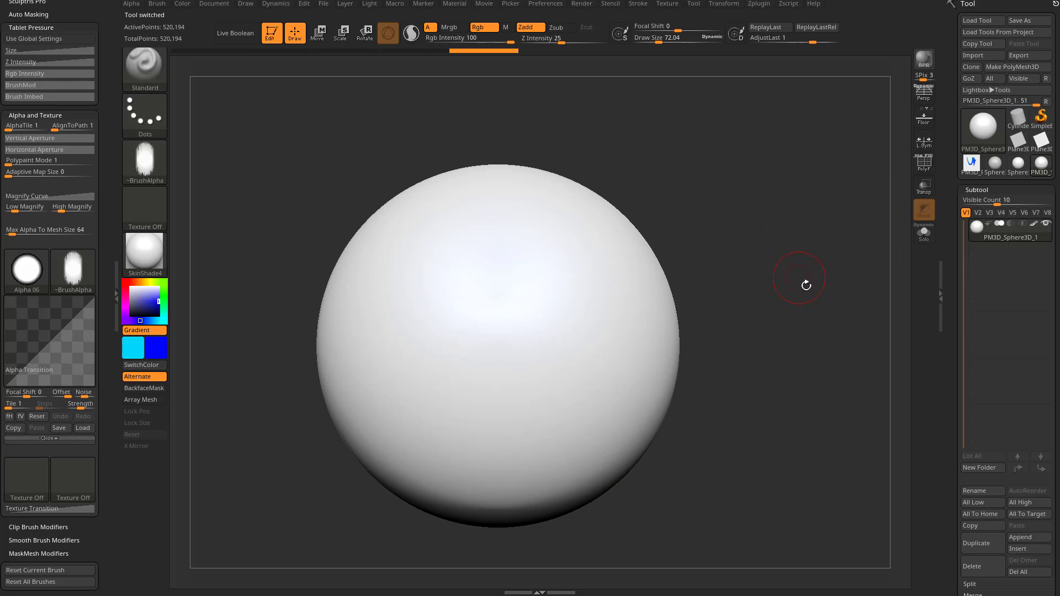
- Try a gradient stroke on the sphere, undo it, and enlarge the Draw Size to about 166
key("s")
mouse_move(489, 292)
left_mouse_down()
mouse_move(447, 324)
mouse_move(531, 309)
mouse_move(469, 312)
left_mouse_up()
key("ctrl+z")
key("s")
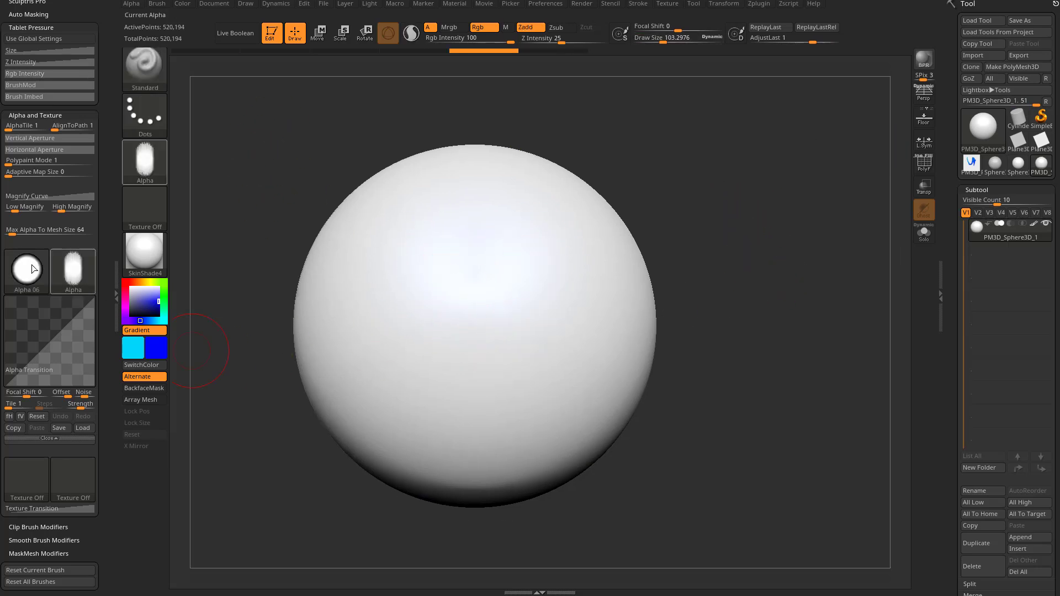
key("bracketright")
key("bracketright")
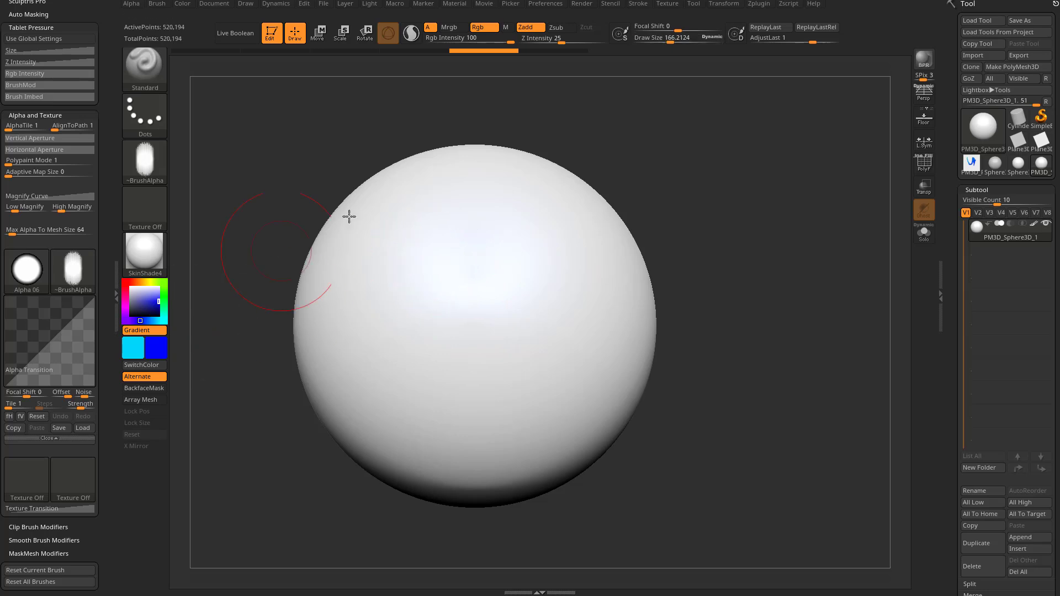
- Check the Tablet preferences, try gradient strokes on the sphere at a Draw Size of about 126, and undo them
left_click(557, 7)
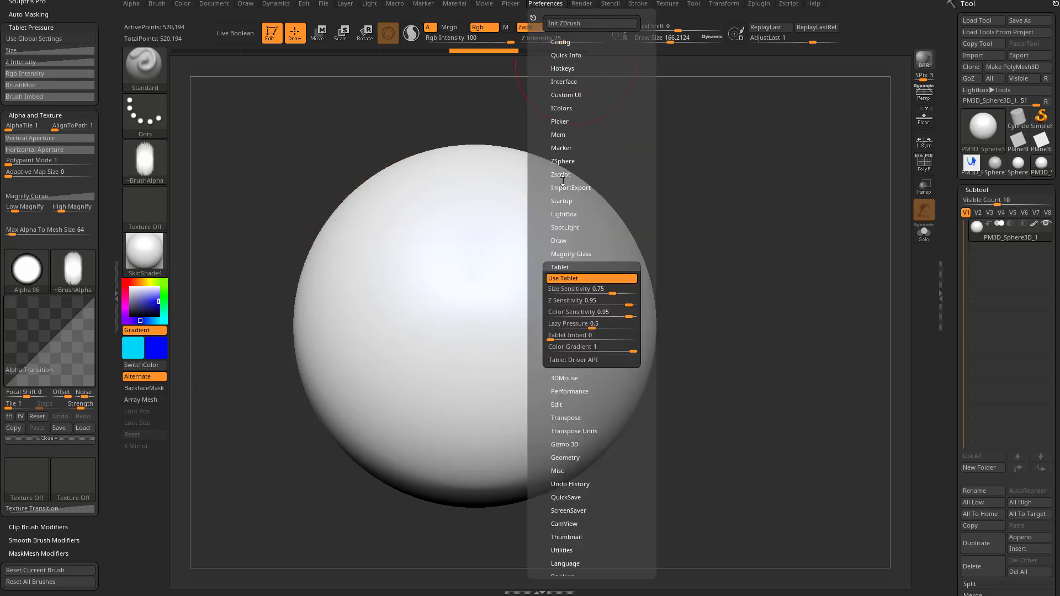
key("s")
left_click_drag(457, 284, 450, 283)
mouse_move(415, 256)
left_mouse_down()
mouse_move(463, 326)
mouse_move(556, 264)
mouse_move(574, 345)
left_mouse_up()
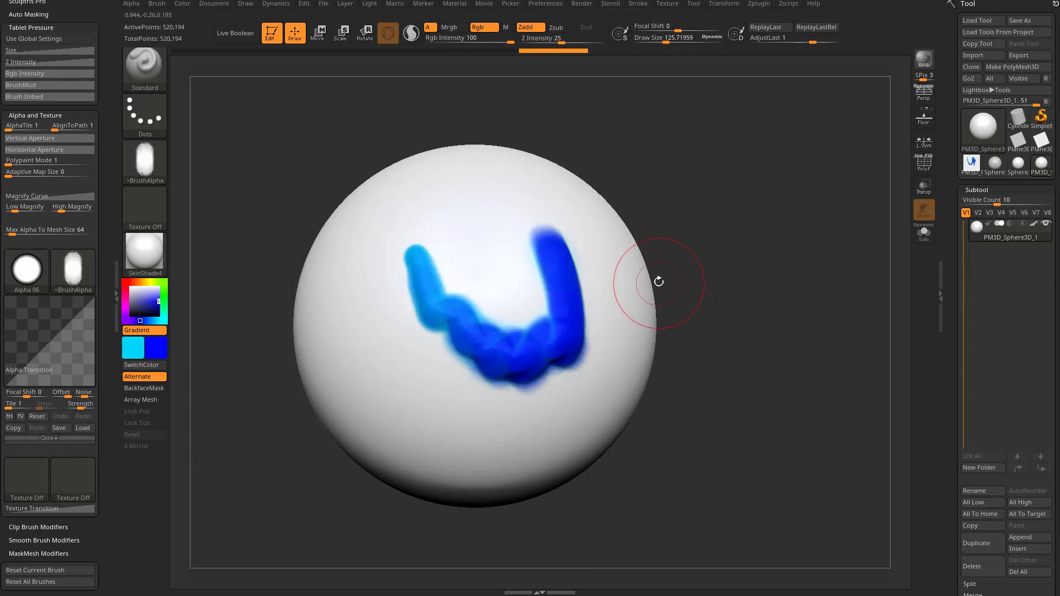
key("ctrl+z")
key("ctrl+z")
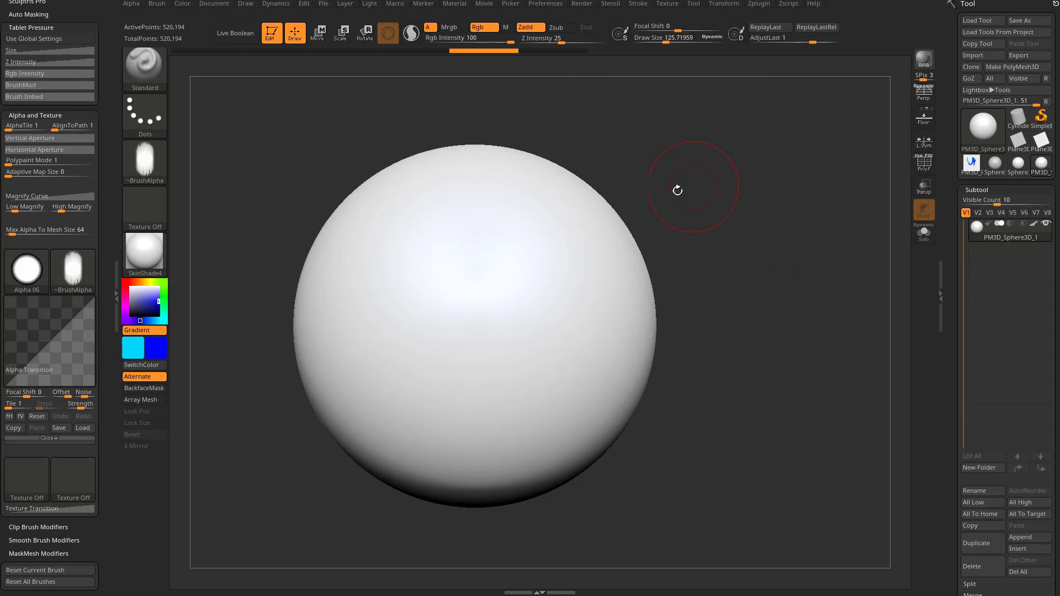
- Turn on LazyMouse for the brush, try a gradient stroke on the sphere, and undo it
left_click(638, 4)
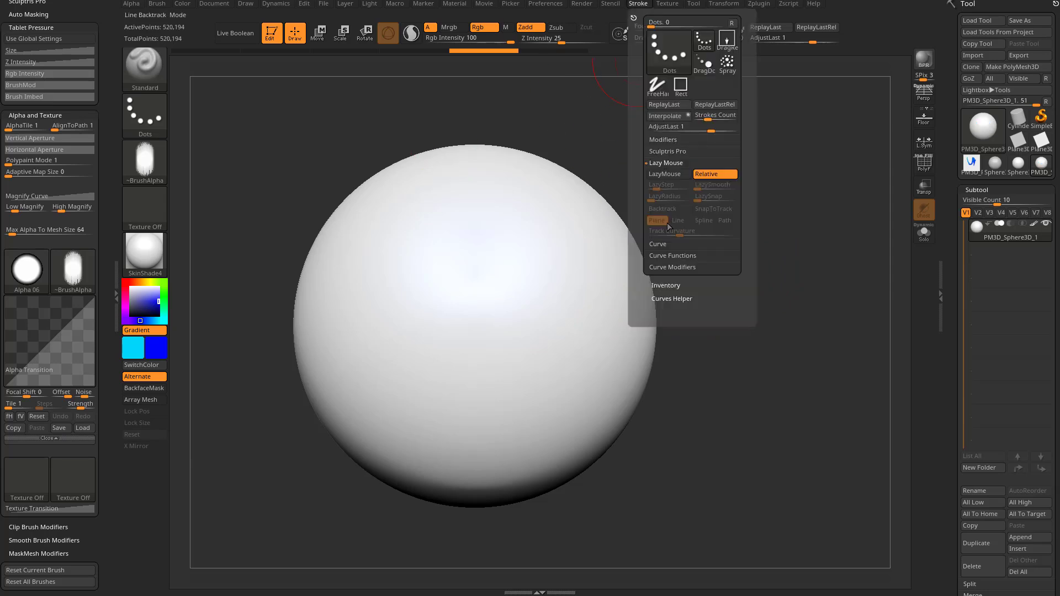
left_click(665, 174)
mouse_move(449, 243)
left_mouse_down()
mouse_move(457, 333)
mouse_move(539, 277)
mouse_move(420, 281)
mouse_move(465, 416)
mouse_move(574, 345)
left_mouse_up()
key("ctrl+z")
- Set the LazyMouse LazyStep to 0.057 and test it with a gradient stroke on the sphere
left_click(667, 3)
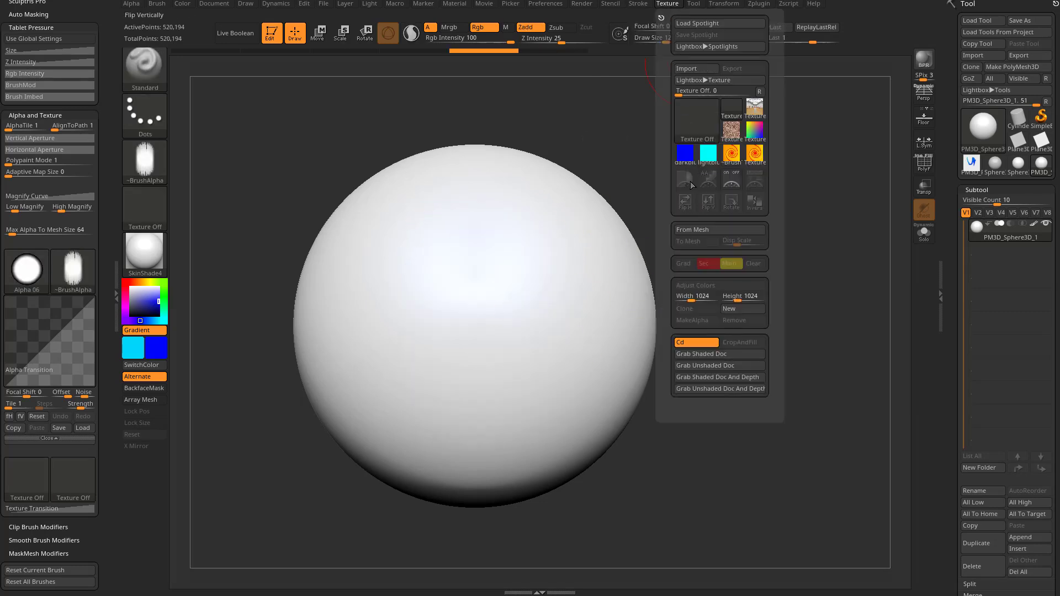
left_click(638, 4)
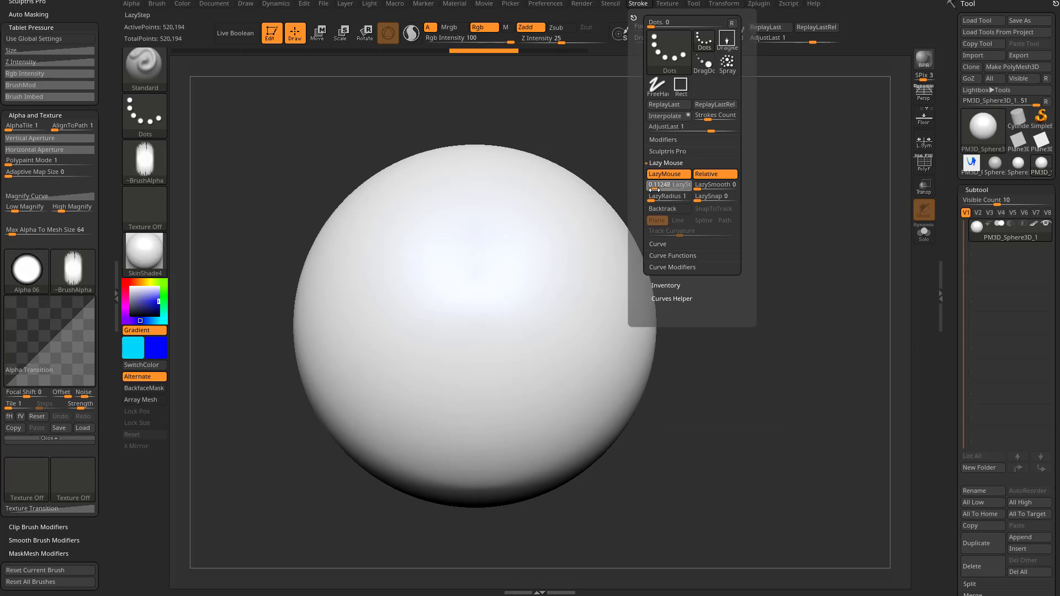
mouse_move(449, 245)
left_mouse_down()
mouse_move(447, 307)
mouse_move(558, 287)
mouse_move(552, 227)
left_mouse_up()
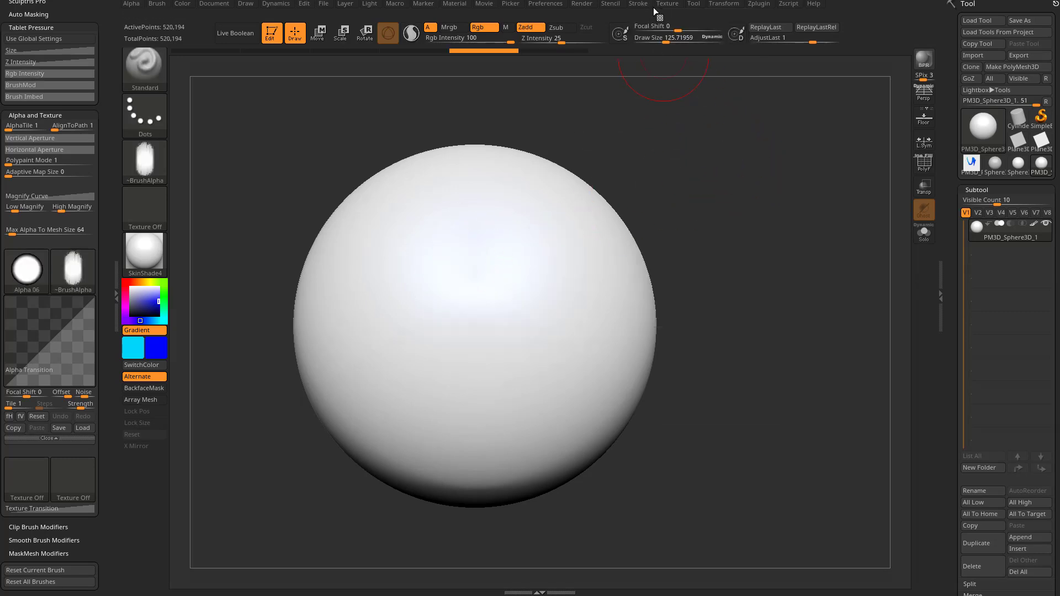
- Review the stroke Modifiers, and try a smooth and a zigzag gradient stroke on the sphere, undoing each
left_click(638, 4)
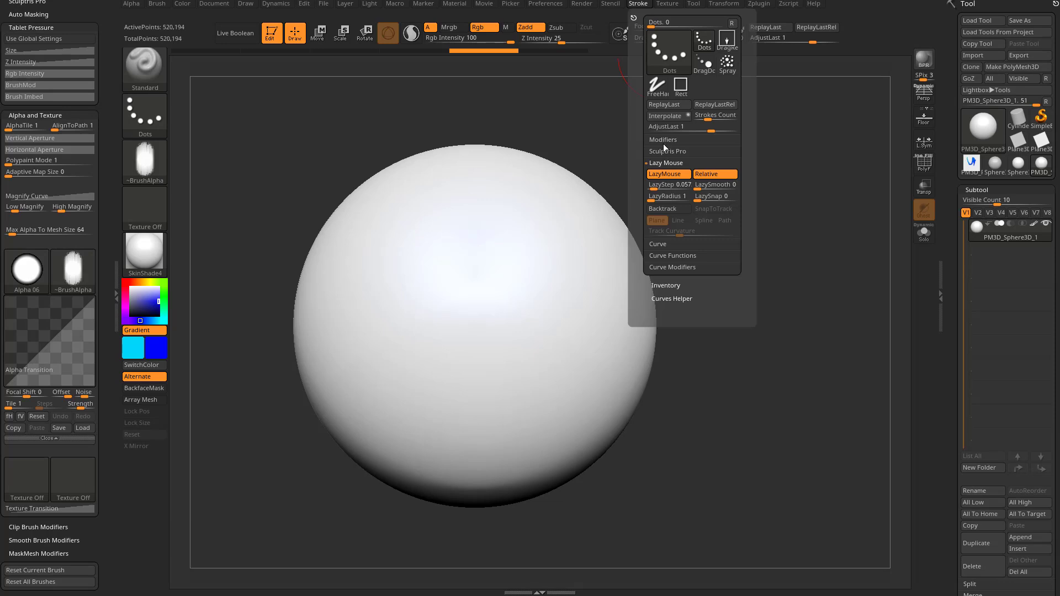
left_click(664, 142)
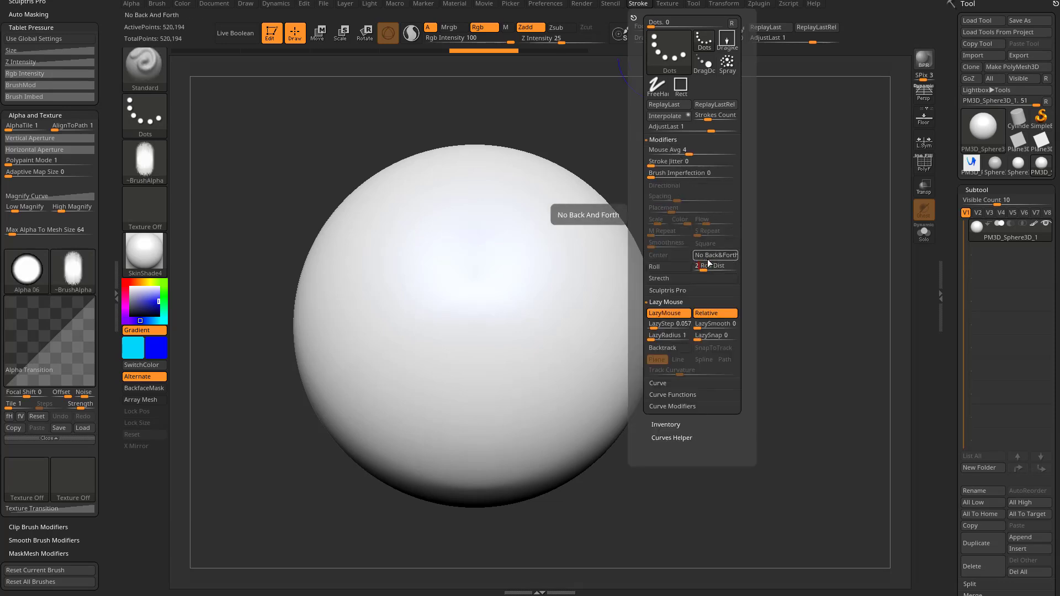
mouse_move(498, 194)
left_mouse_down()
mouse_move(457, 310)
mouse_move(572, 288)
mouse_move(627, 291)
left_mouse_up()
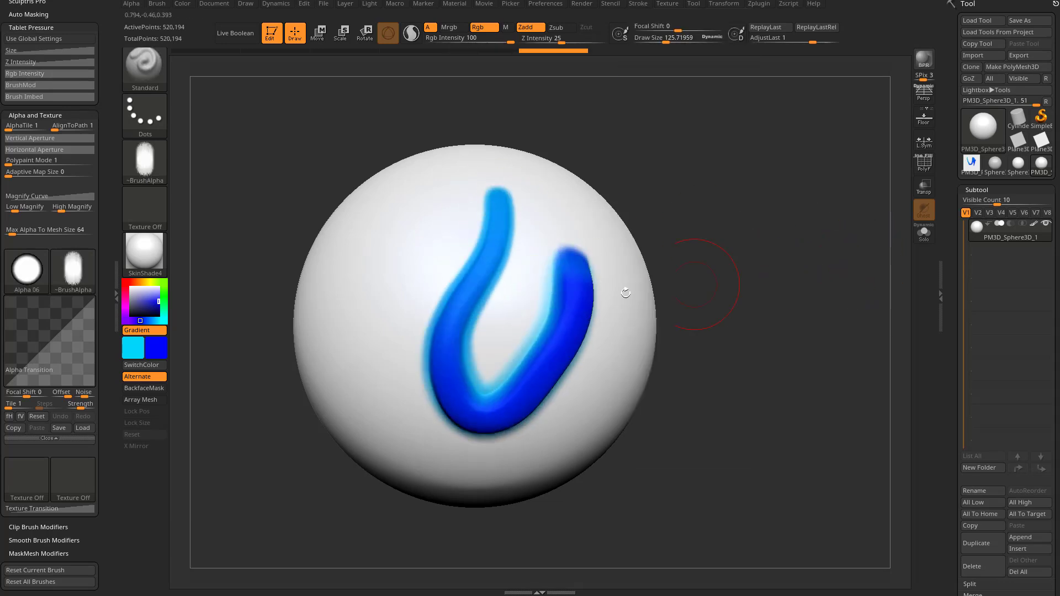
key("ctrl+z")
mouse_move(421, 232)
left_mouse_down()
mouse_move(495, 314)
mouse_move(658, 215)
left_mouse_up()
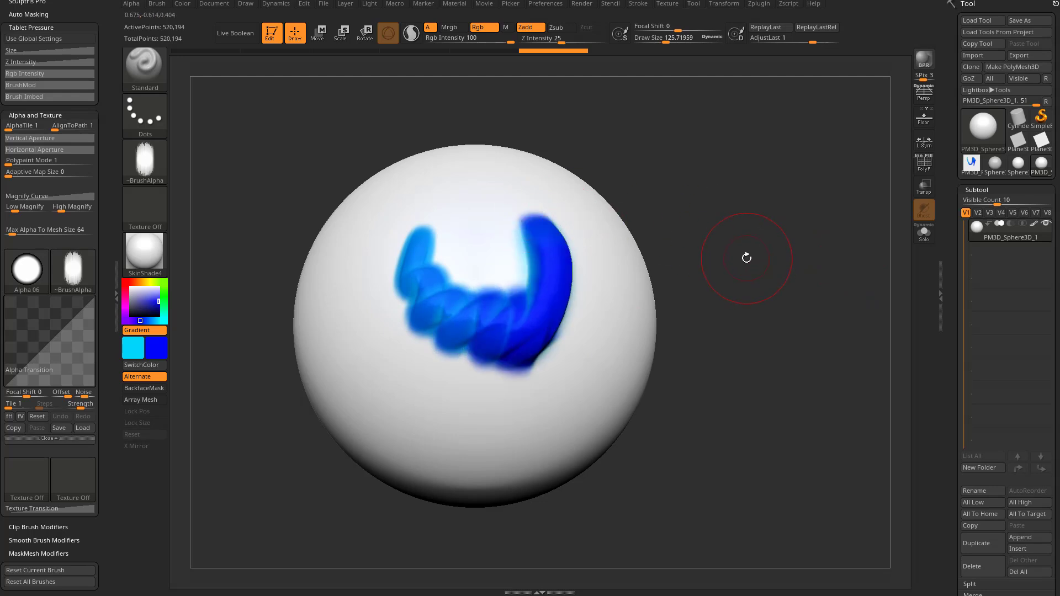
key("ctrl+z")
- Turn on Thick Skin with a Thickness of about 3.26, and try a looping gradient stroke before undoing it
scroll(979, 255, "down", 10)
key("shift")
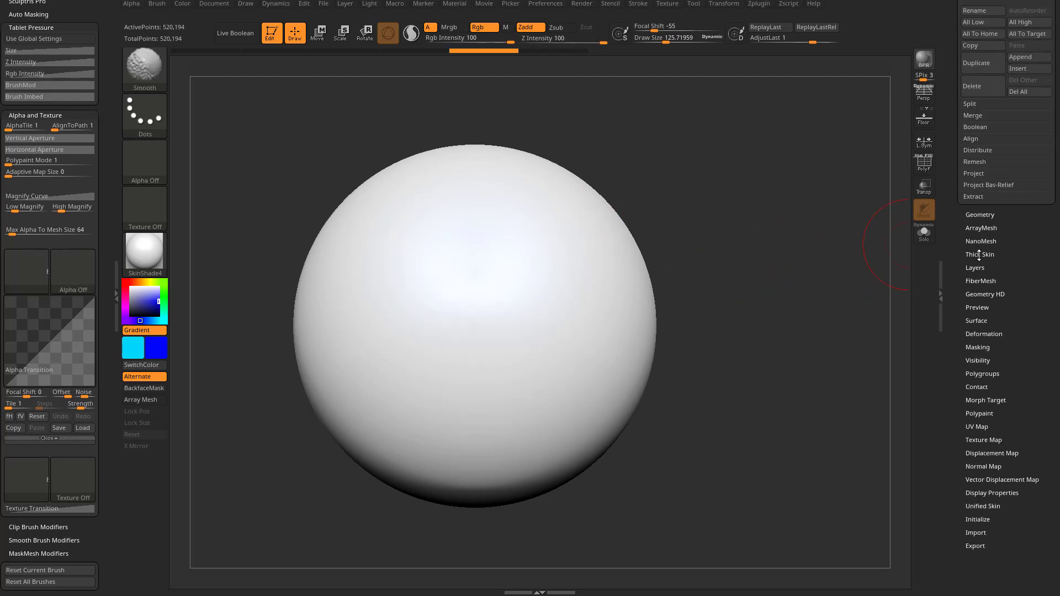
left_click(981, 256, "shift")
left_click(987, 270)
left_click(1023, 270)
mouse_move(489, 256)
left_mouse_down()
mouse_move(567, 295)
mouse_move(568, 256)
mouse_move(470, 334)
mouse_move(523, 365)
left_mouse_up()
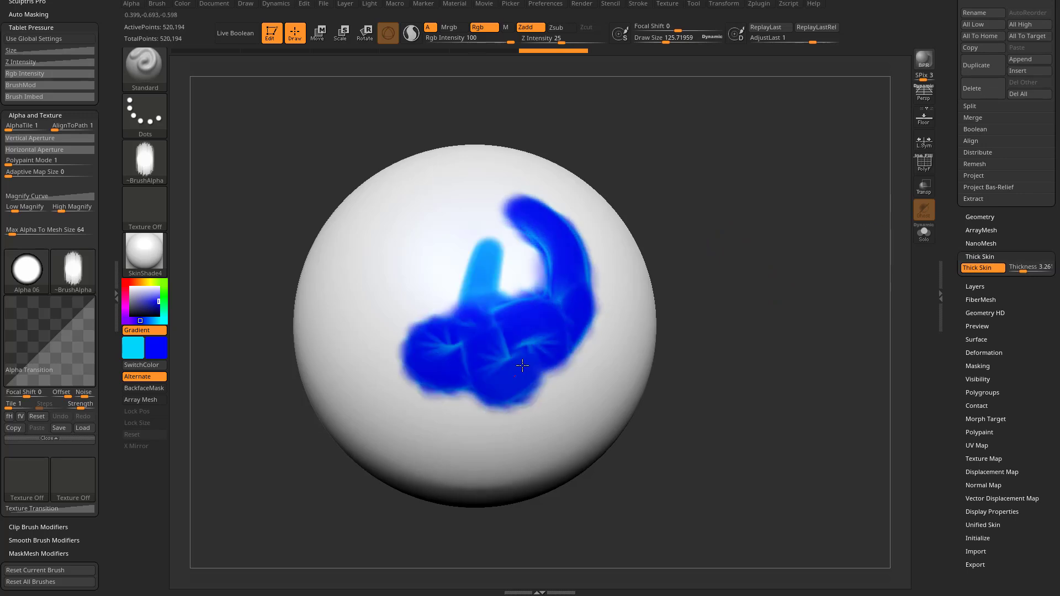
key("ctrl+z")
- Reduce the Draw Size to about 72, paint two zigzag gradient strokes on the sphere, and turn off Thick Skin
mouse_move(457, 267)
left_mouse_down()
mouse_move(497, 312)
mouse_move(588, 276)
left_mouse_up()
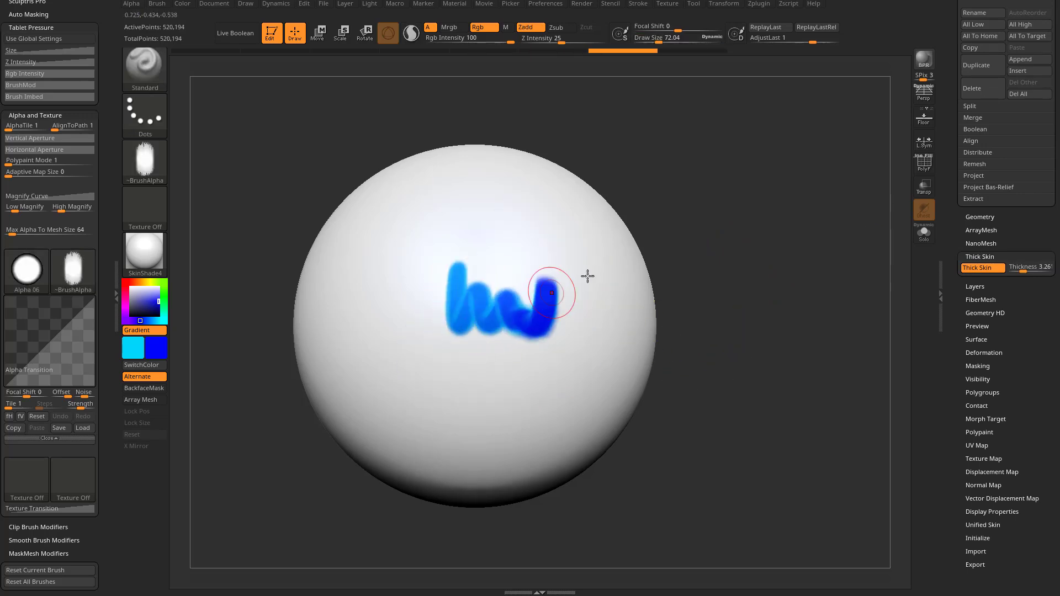
key("ctrl+z")
mouse_move(465, 223)
left_mouse_down()
mouse_move(459, 292)
mouse_move(536, 289)
mouse_move(549, 329)
mouse_move(534, 336)
left_mouse_up()
mouse_move(418, 247)
left_mouse_down()
mouse_move(407, 307)
mouse_move(433, 355)
mouse_move(533, 386)
left_mouse_up()
left_click_drag(728, 276, 764, 292)
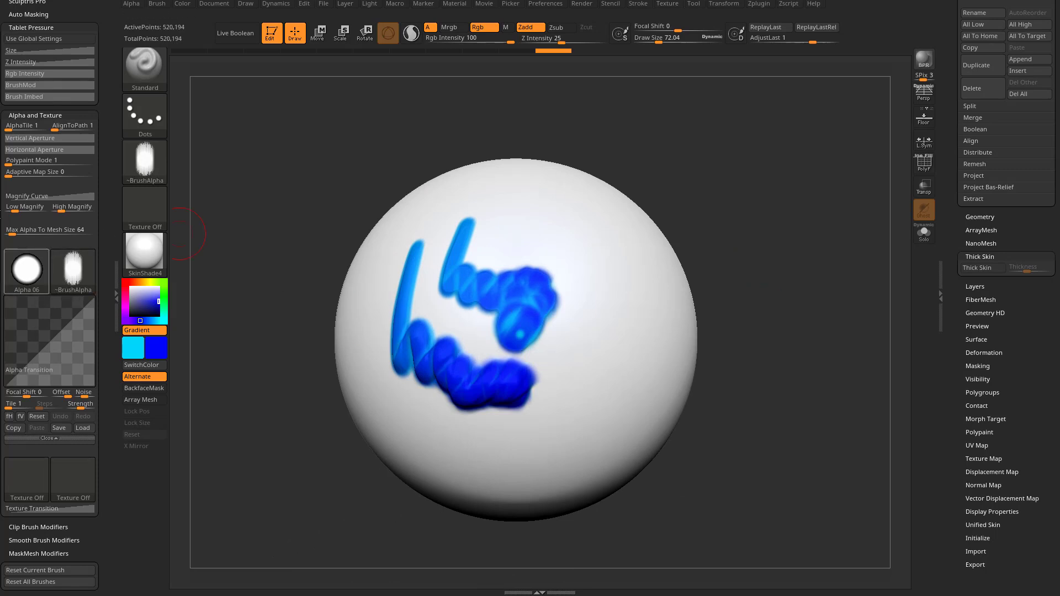
scroll(12, 329, "up", 3)
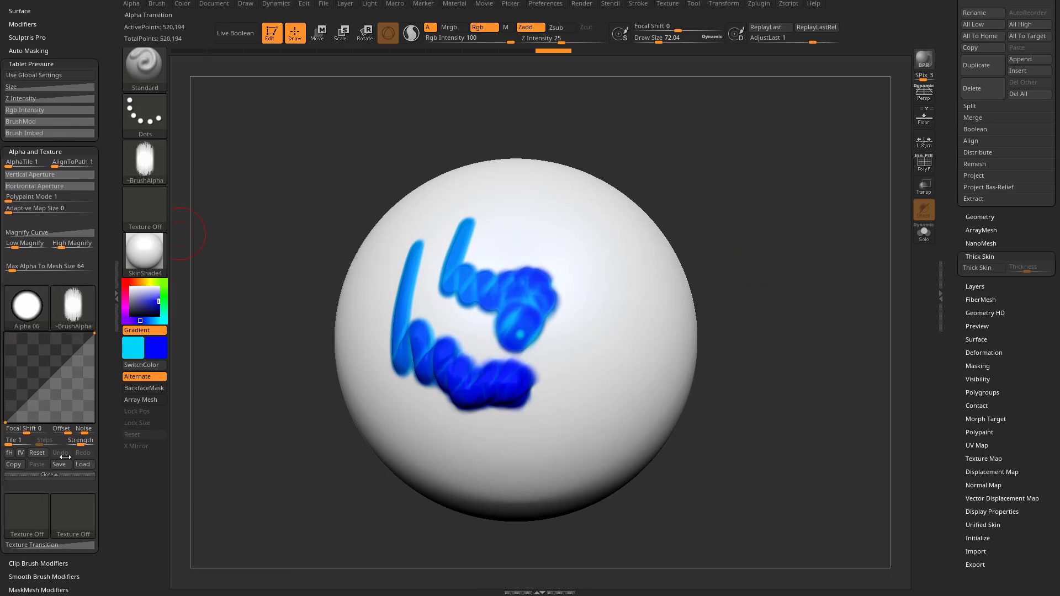